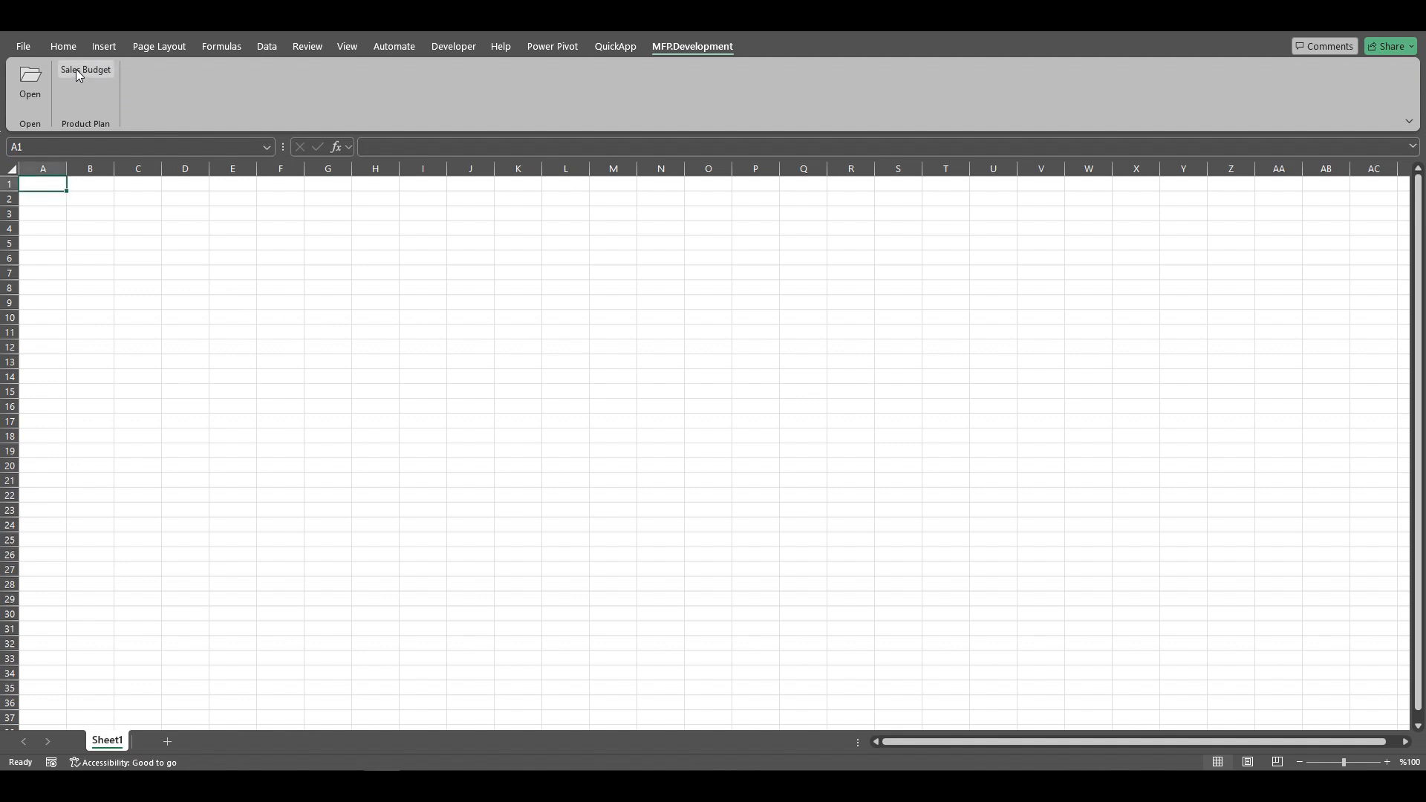
- Load the Sales Budget plan for the preset filters and widen column H to fit its values
{"action": "left_click", "coordinate": [76, 69]}
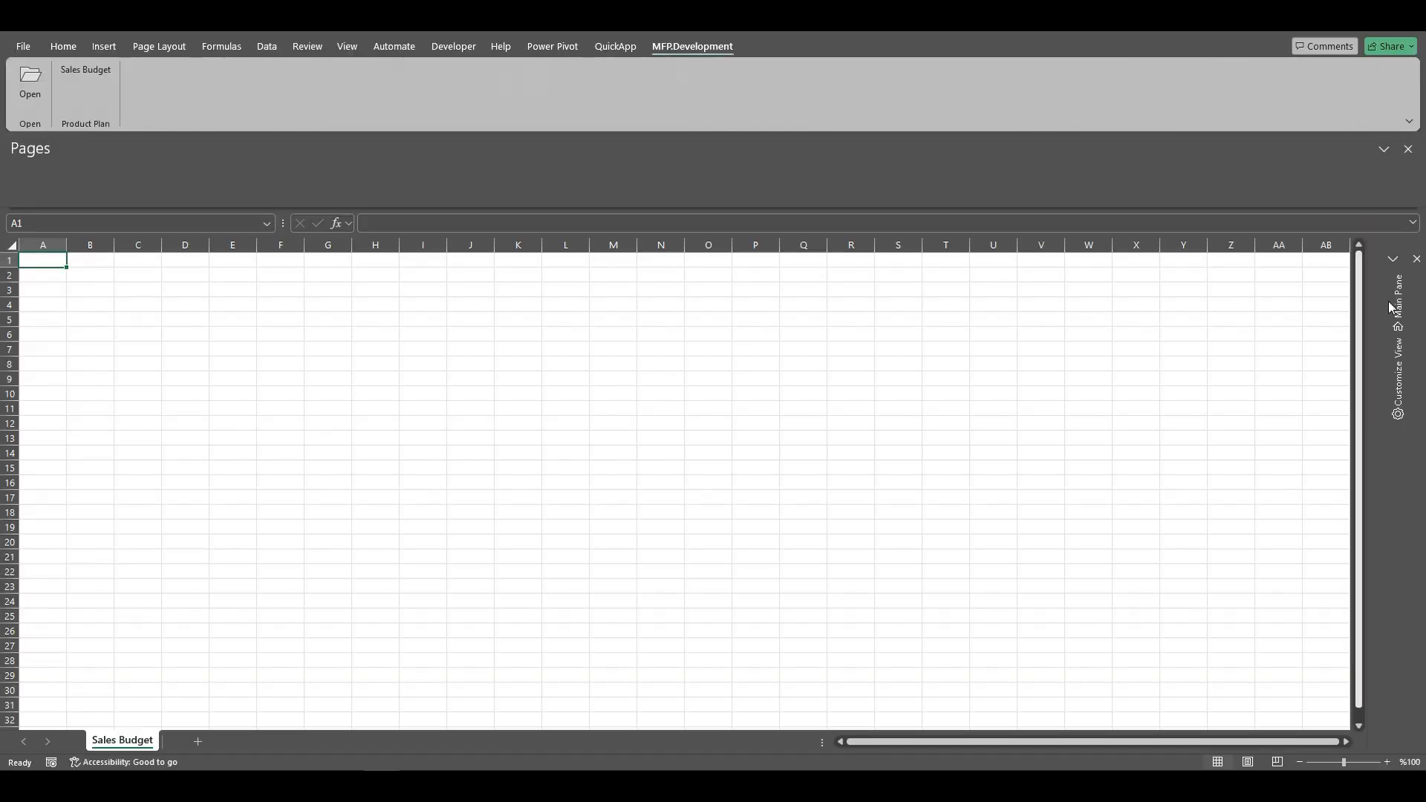
{"action": "left_click", "coordinate": [1150, 735]}
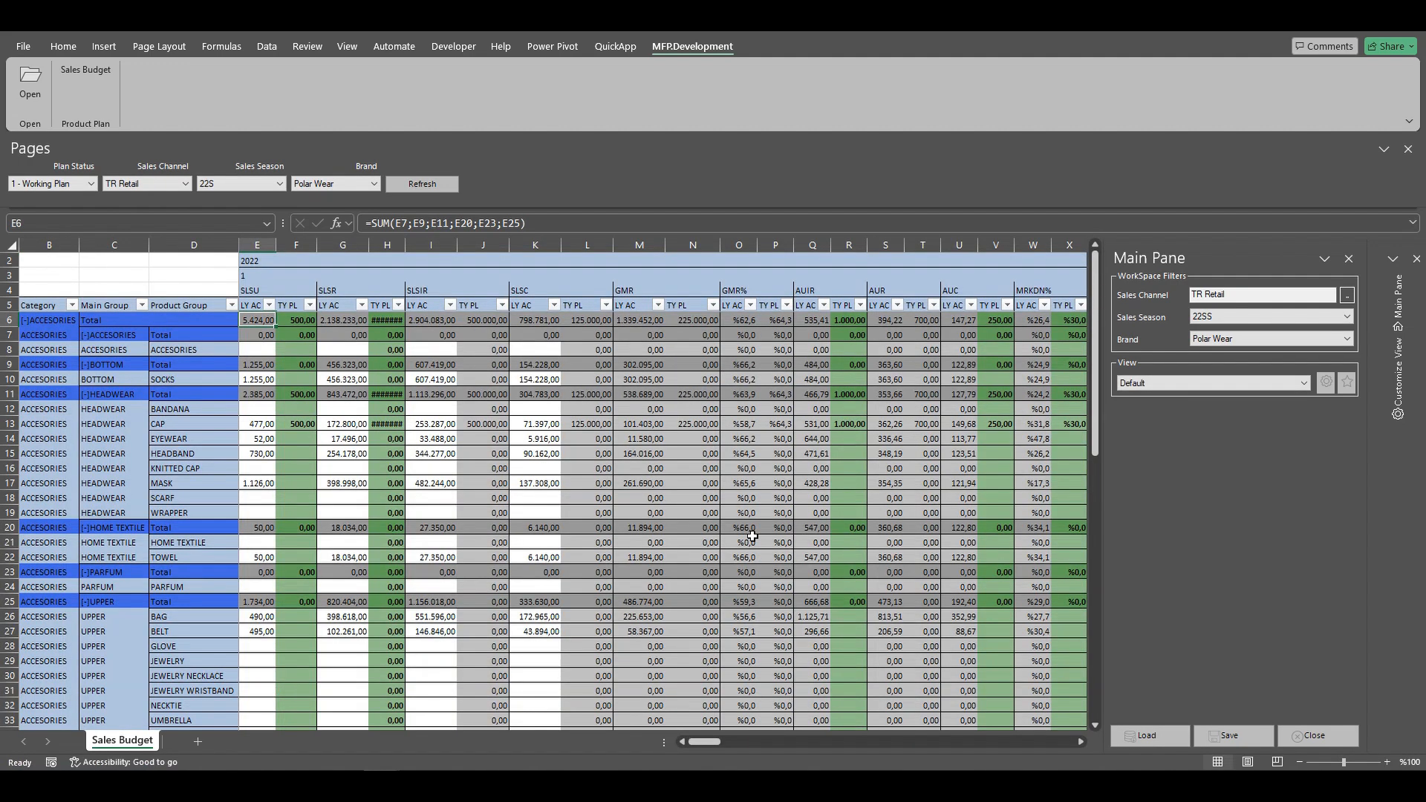
{"action": "double_click", "coordinate": [406, 245]}
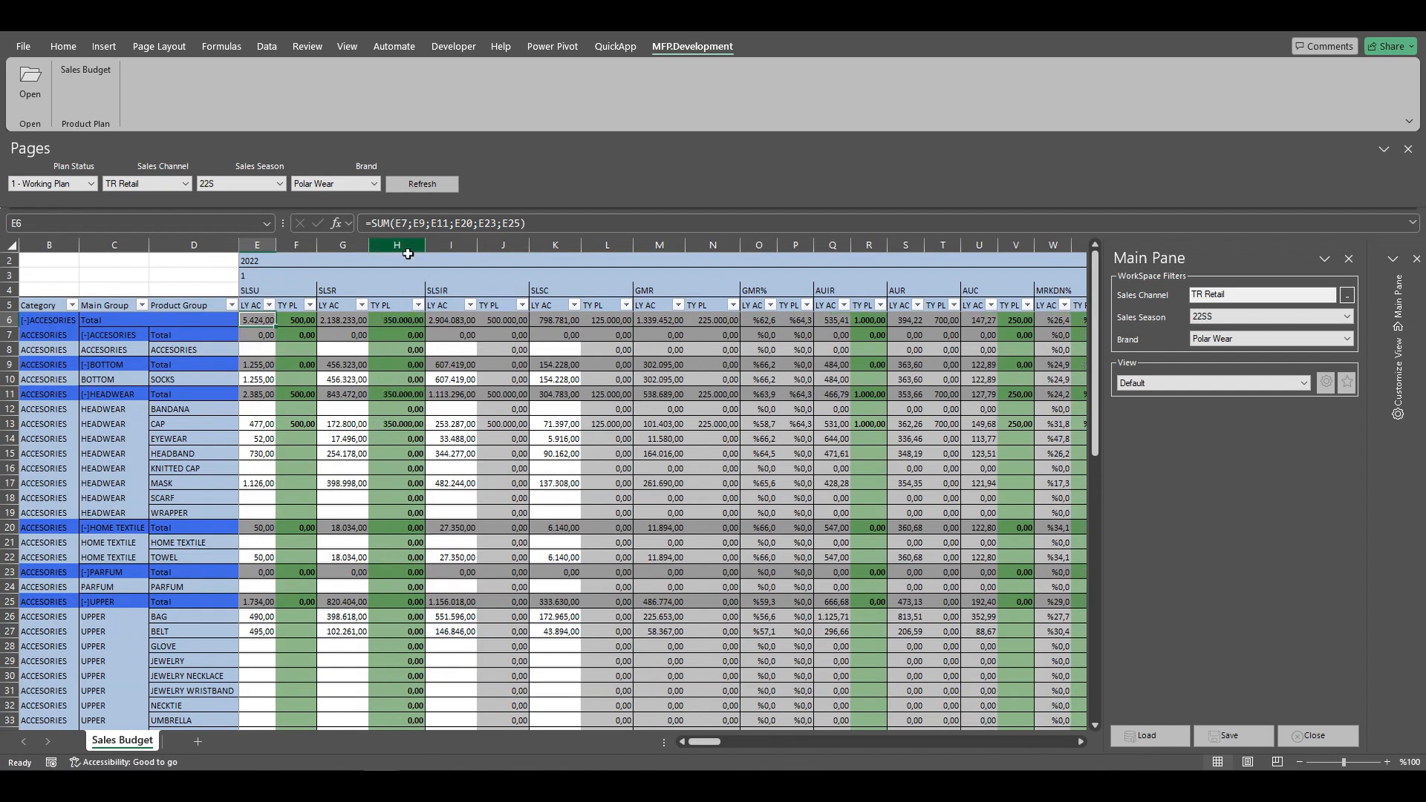
{"action": "scroll", "coordinate": [544, 402], "scroll_direction": "down", "scroll_amount": 10}
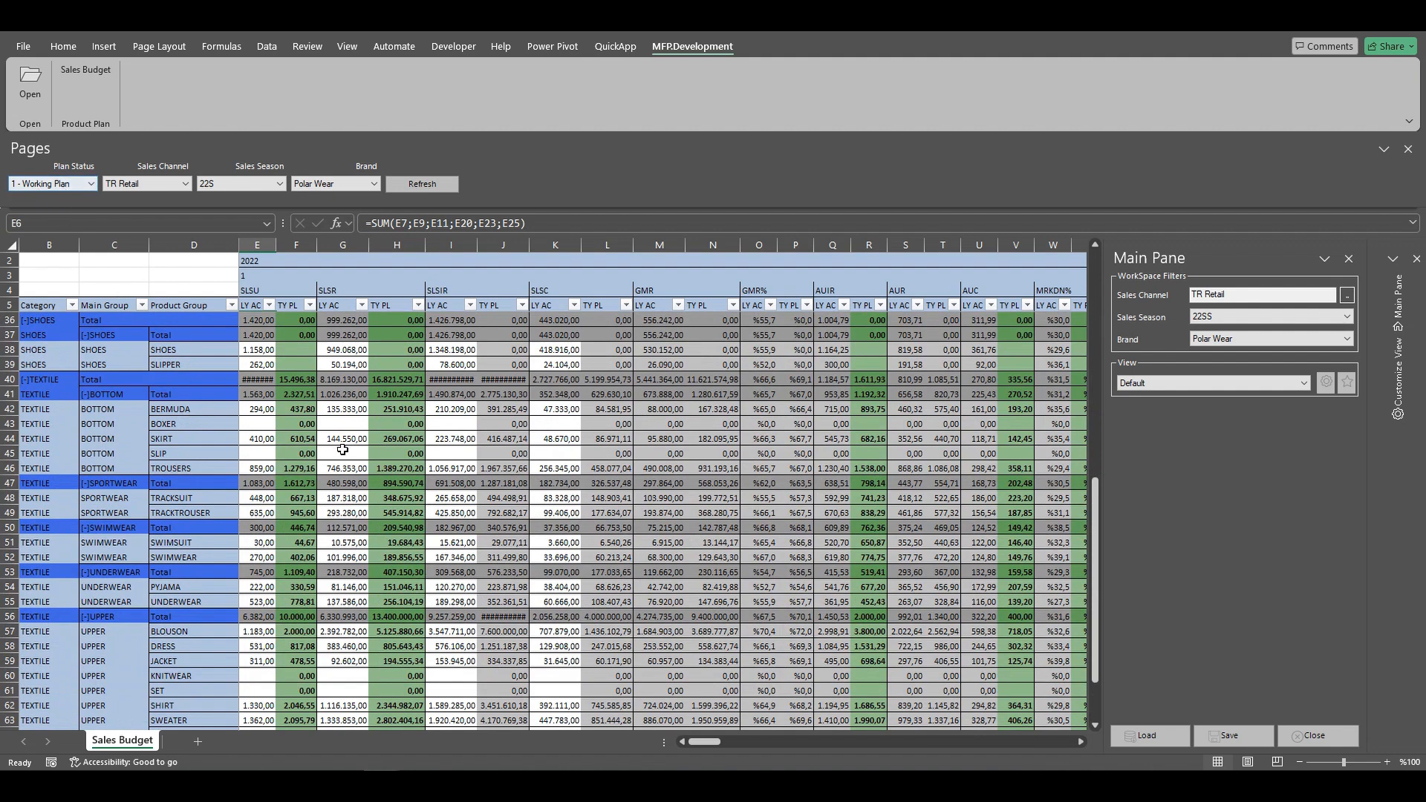
- Check the available Plan Status options and close the Sales Budget plan
{"action": "left_click", "coordinate": [390, 424]}
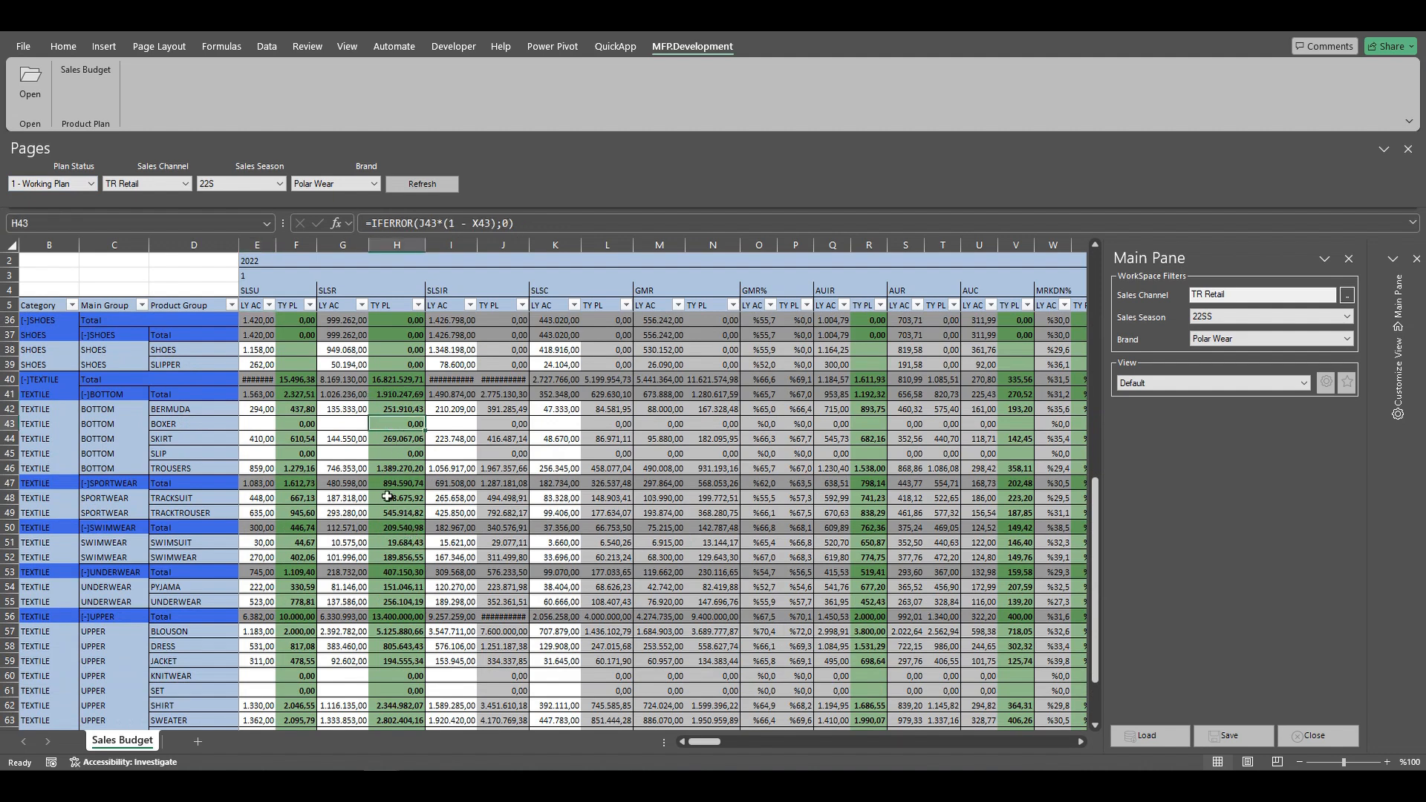
{"action": "left_click", "coordinate": [55, 185]}
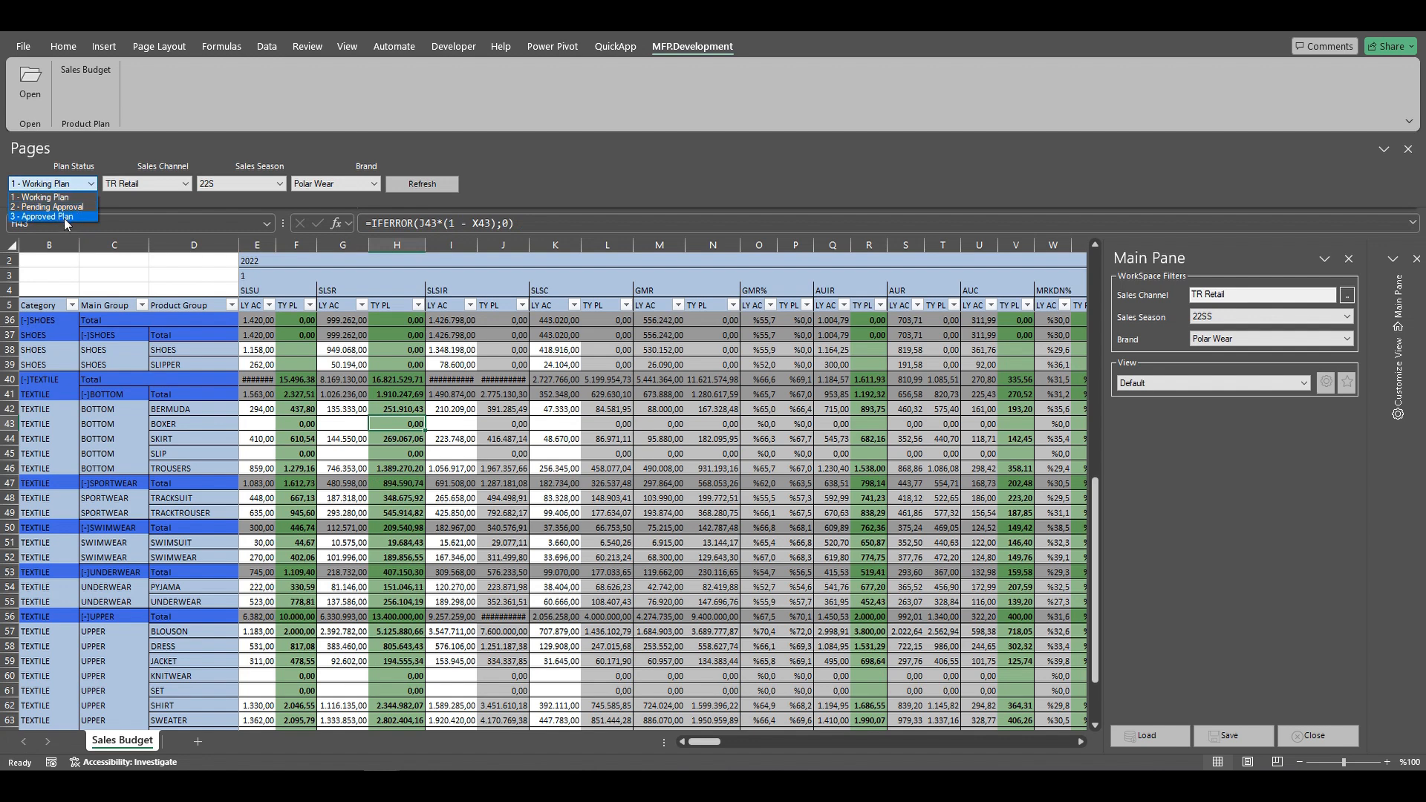
{"action": "left_click", "coordinate": [400, 420]}
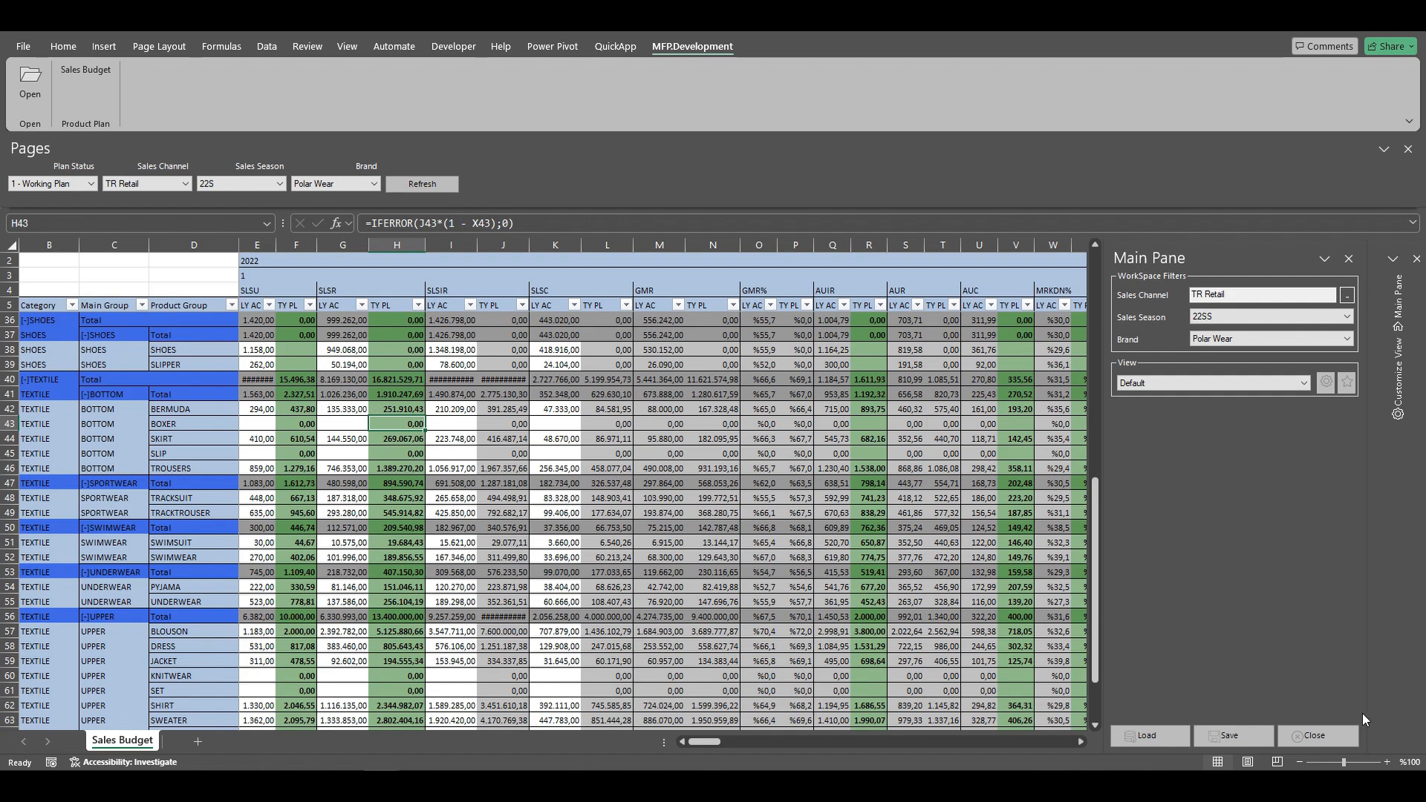
{"action": "left_click", "coordinate": [1315, 735]}
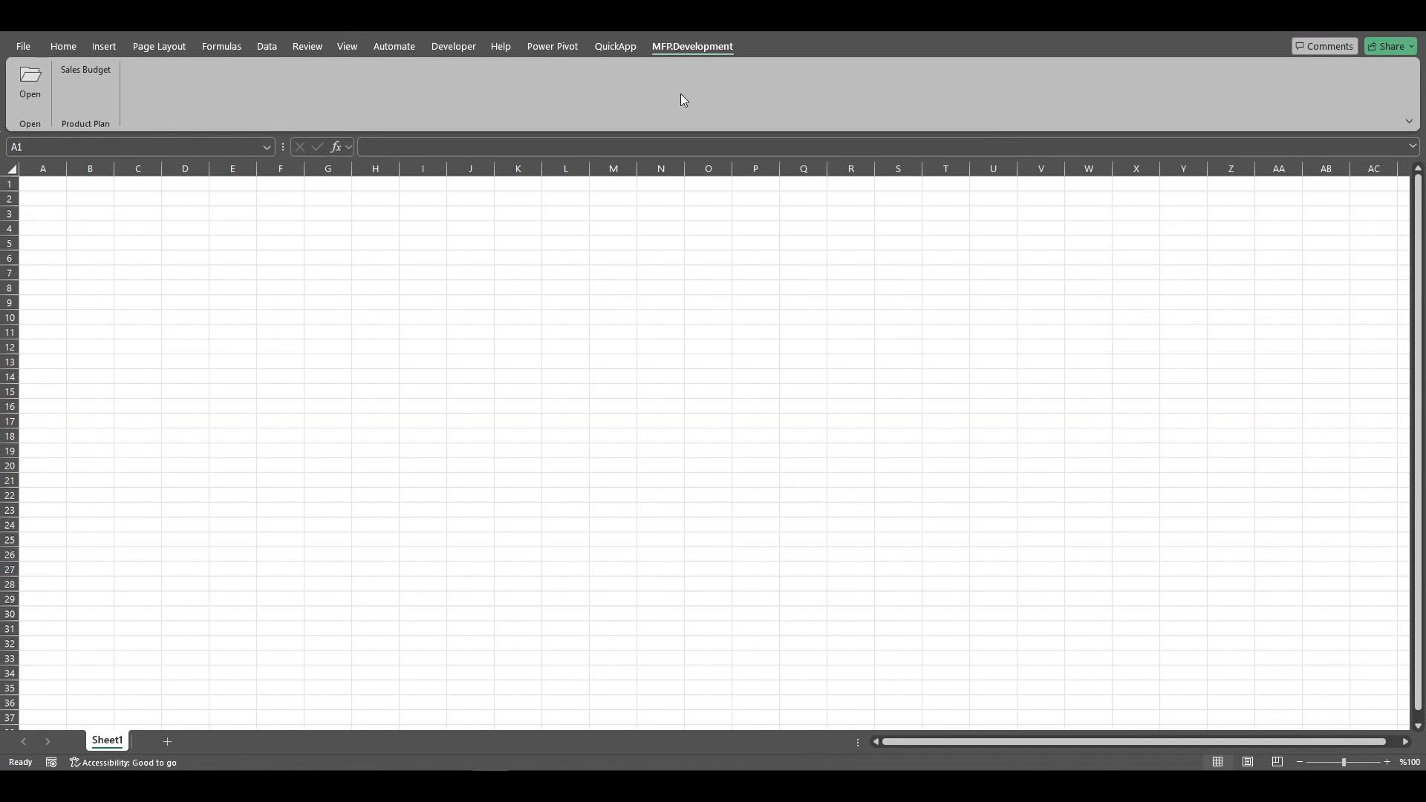
- Open the application editor and load the Procedures sheet for the Sales Budget application in the Product Plan group
{"action": "left_click", "coordinate": [607, 46]}
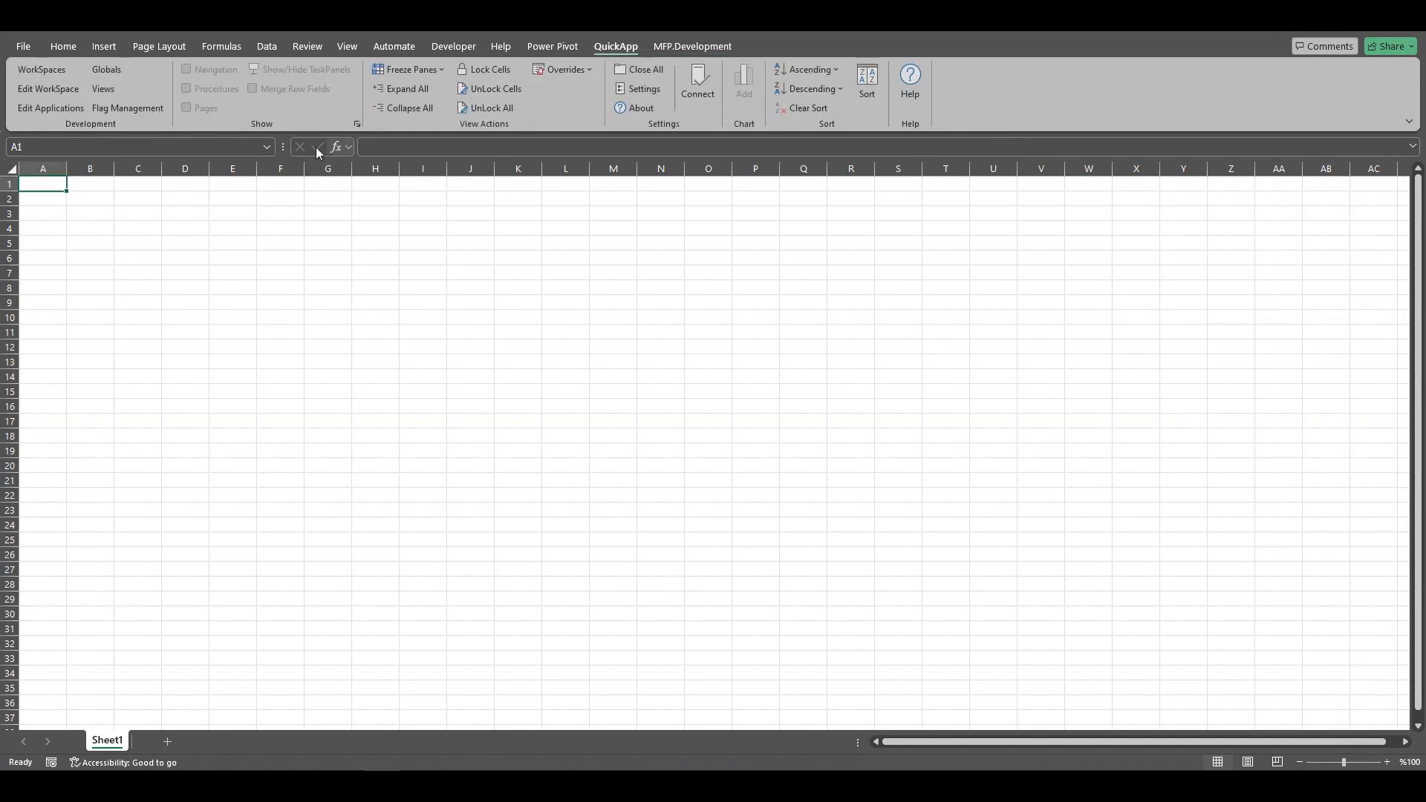
{"action": "left_click", "coordinate": [44, 109]}
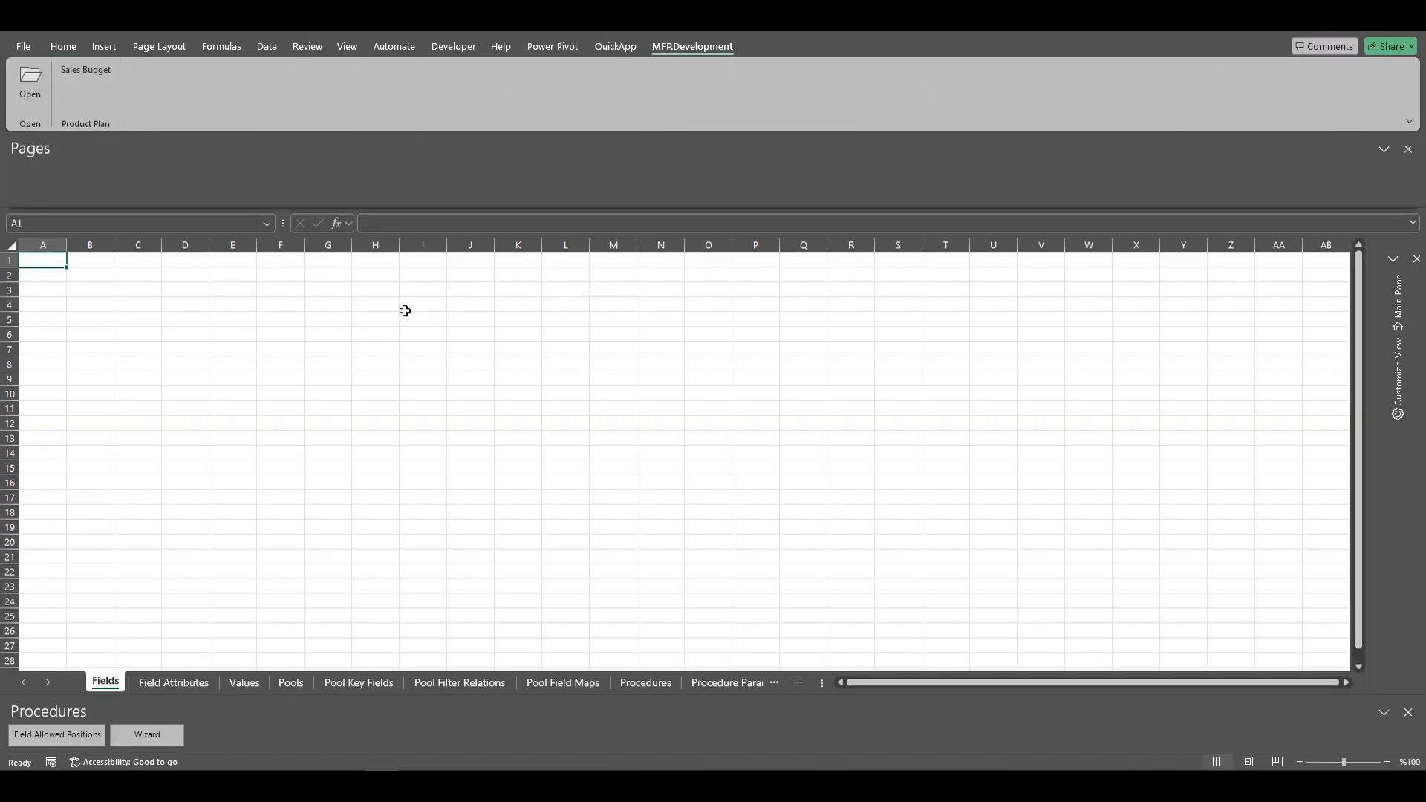
{"action": "left_click", "coordinate": [645, 682]}
{"action": "left_click", "coordinate": [1398, 301]}
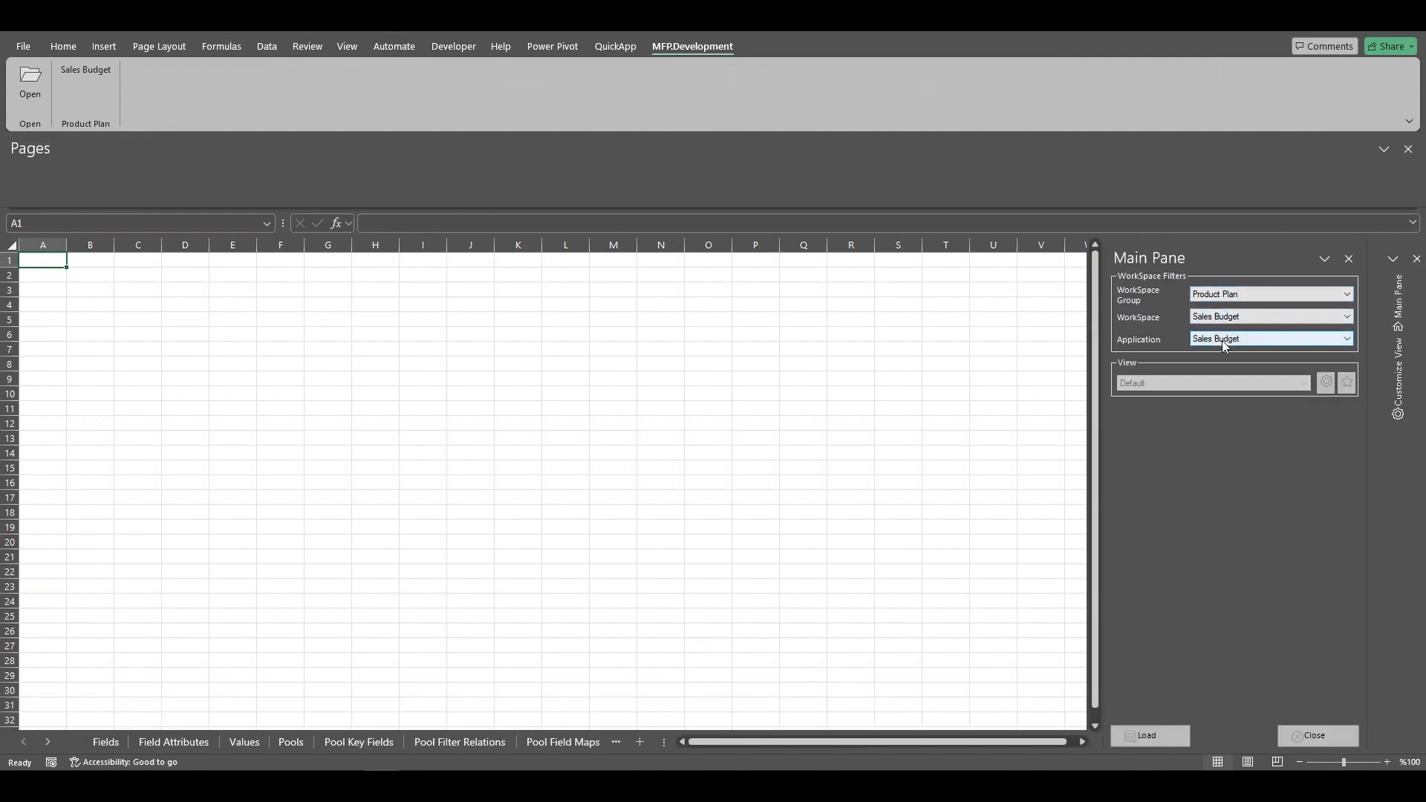
{"action": "left_click", "coordinate": [1148, 736]}
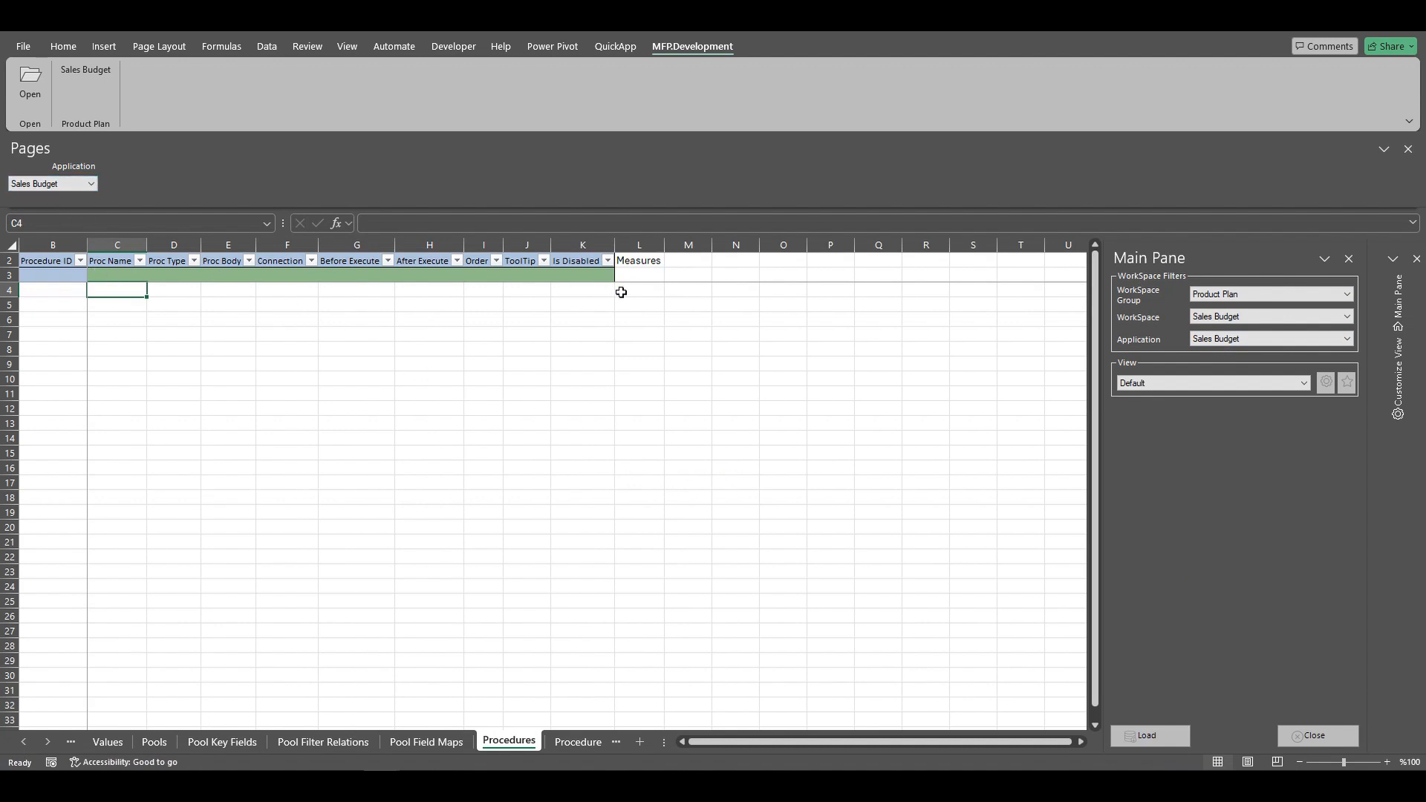
- Add a procedure named Request Approval with the procedure type SQL
{"action": "left_click", "coordinate": [117, 274]}
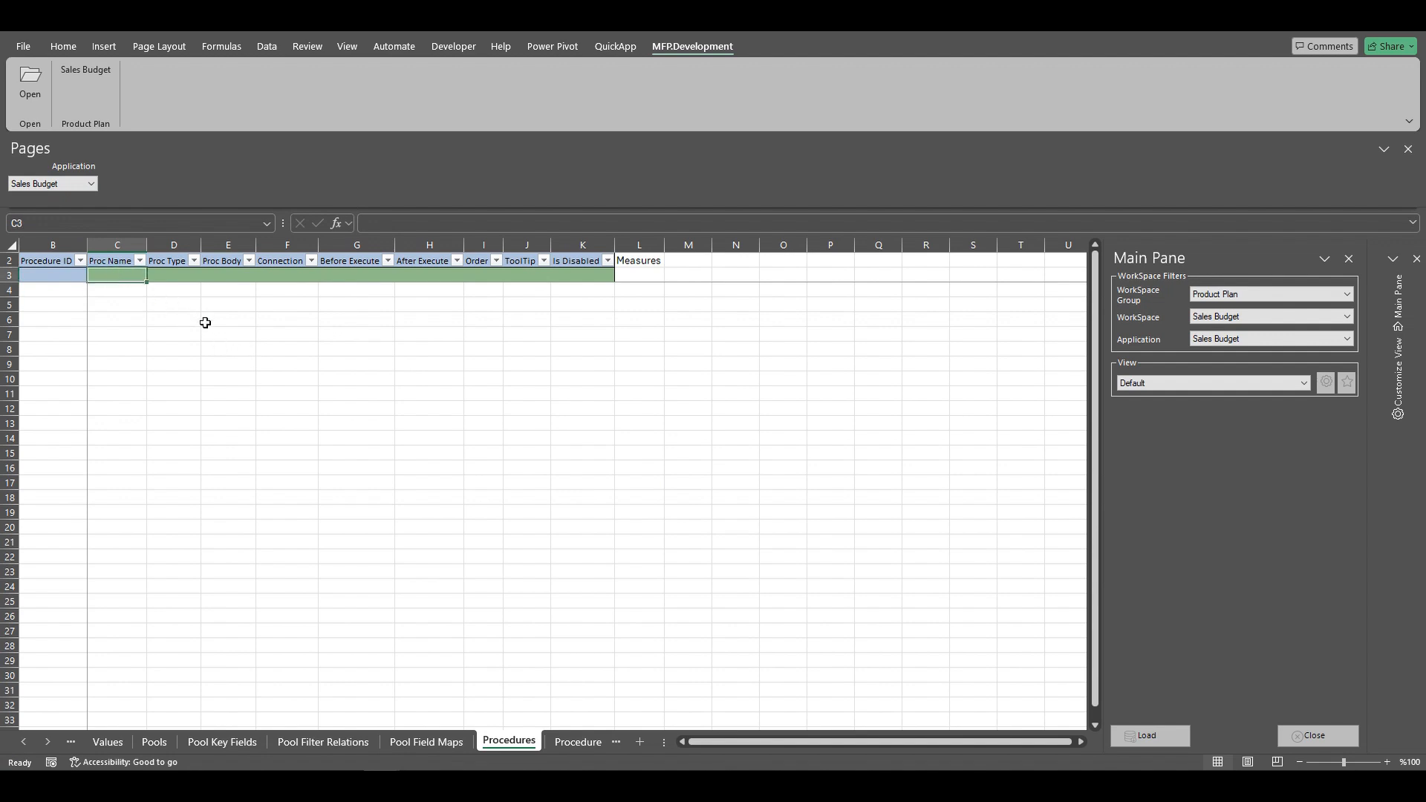
{"action": "type", "text": "Reques"}
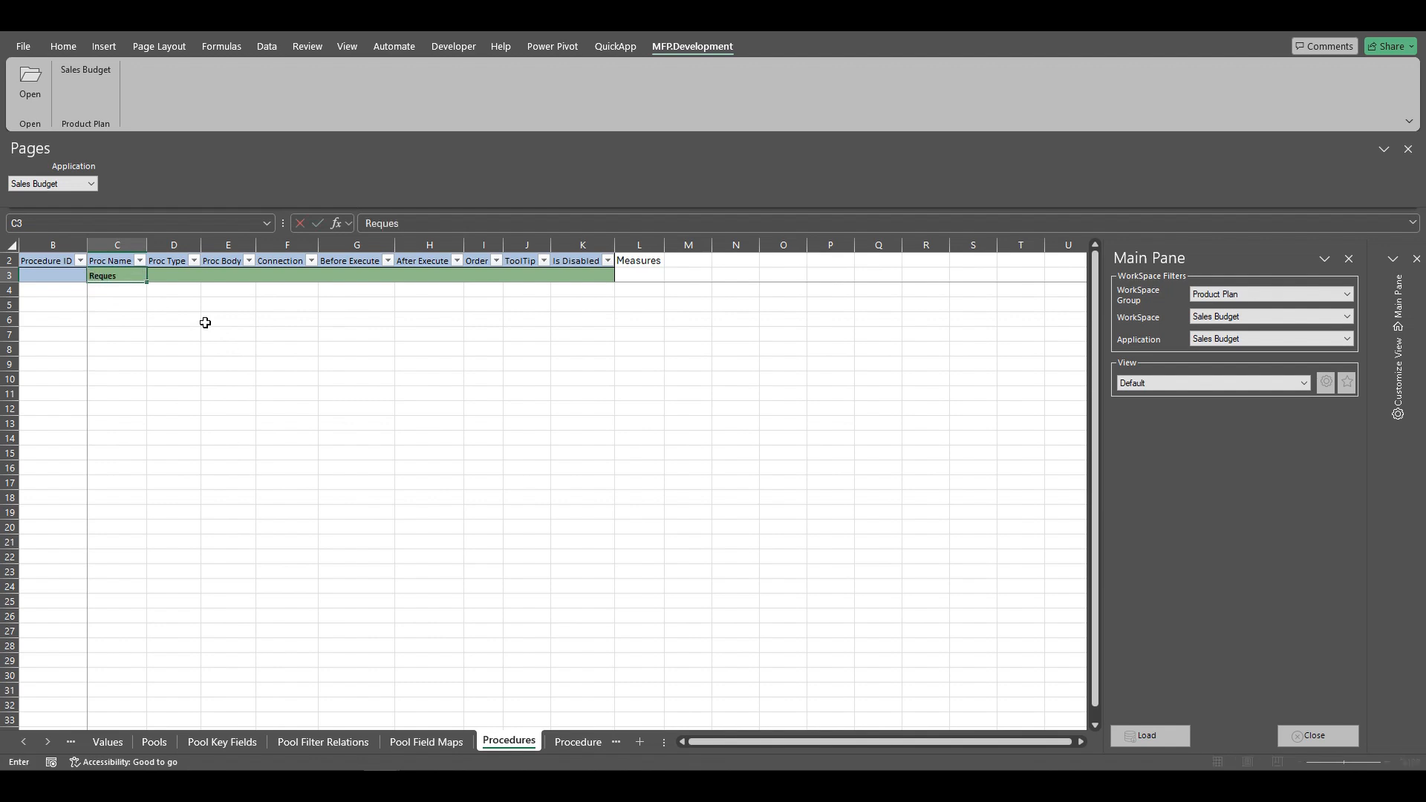
{"action": "type", "text": "t Approval"}
{"action": "key", "text": "Tab"}
{"action": "left_click", "coordinate": [209, 277]}
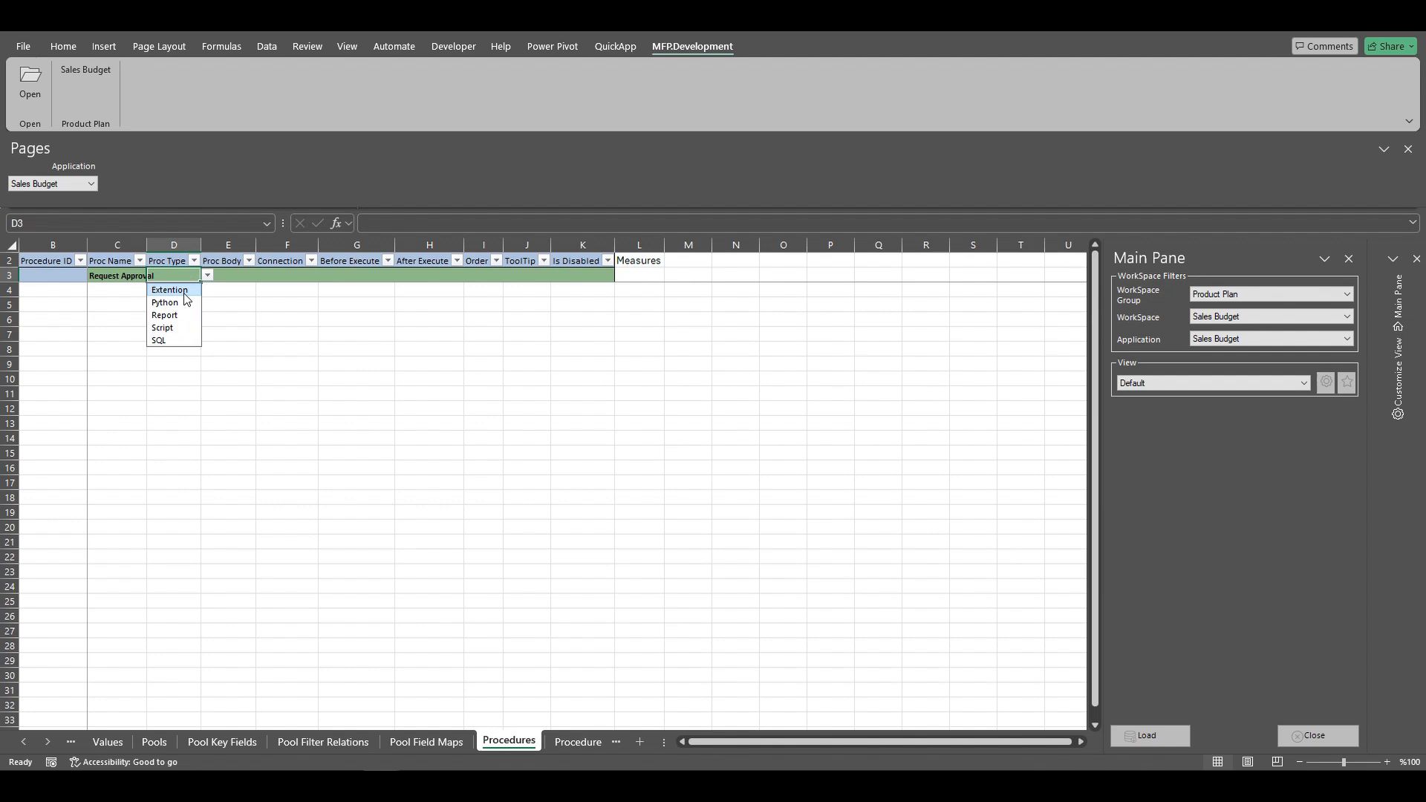
{"action": "left_click", "coordinate": [172, 342]}
- Set the Request Approval procedure's connection to Blue Earth
{"action": "left_click", "coordinate": [226, 276]}
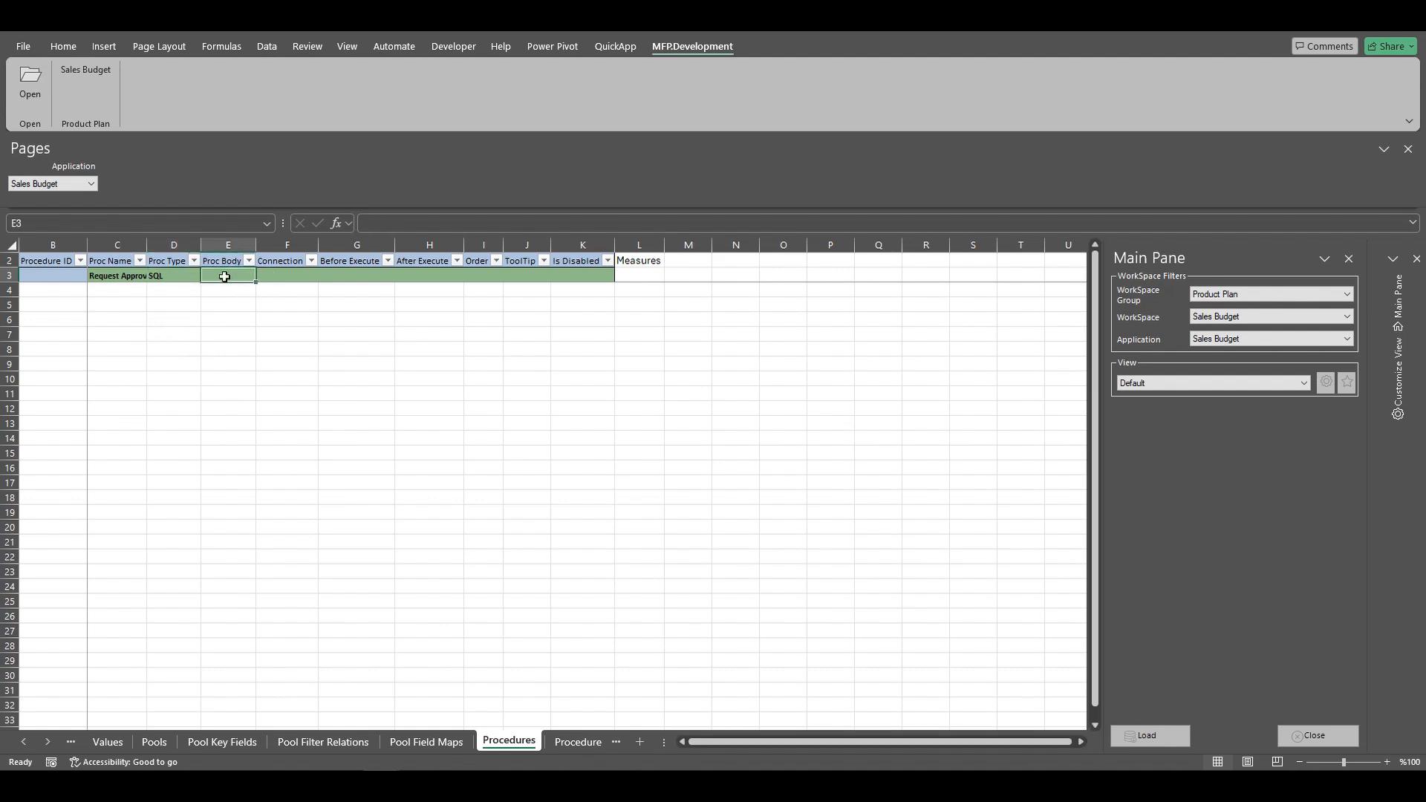
{"action": "left_click", "coordinate": [297, 277]}
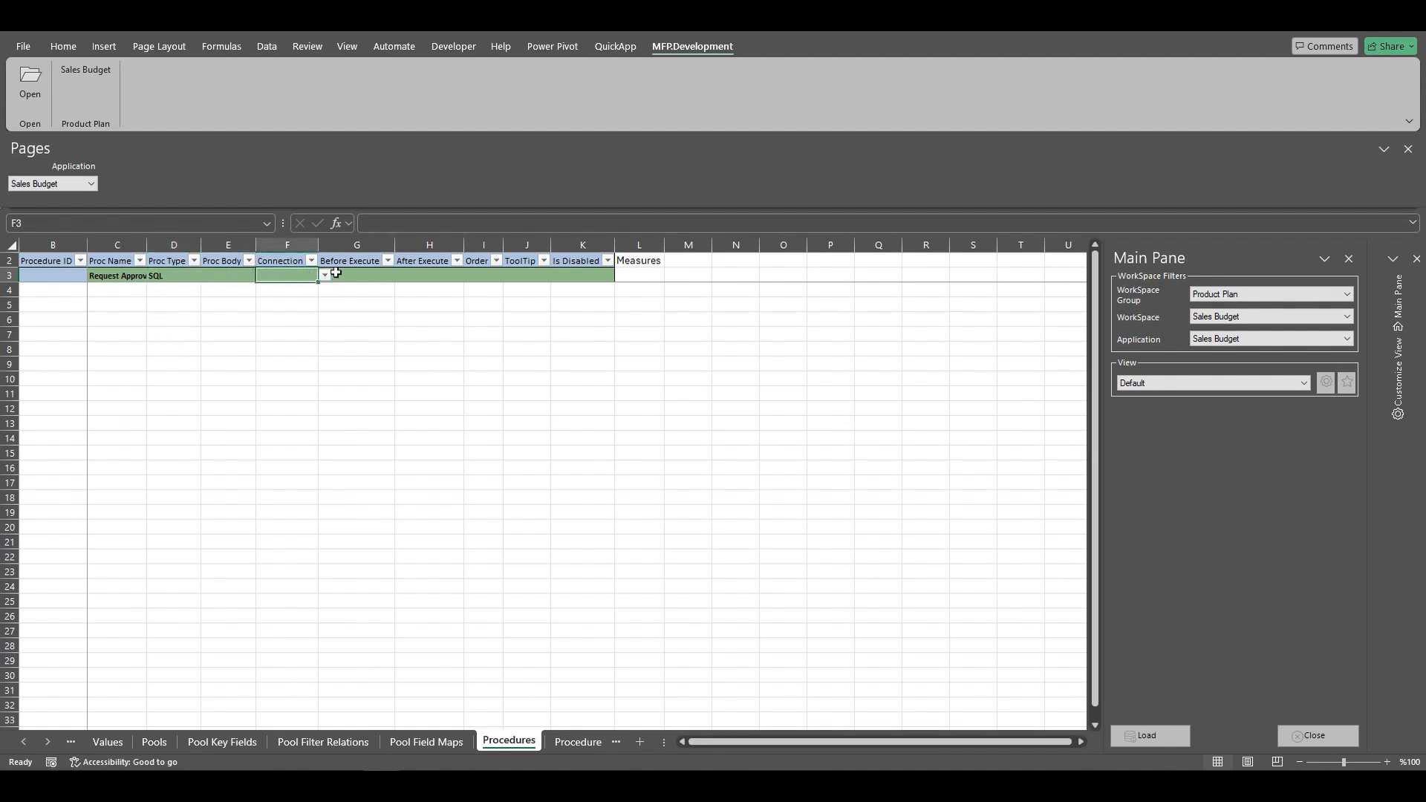
{"action": "left_click", "coordinate": [325, 276]}
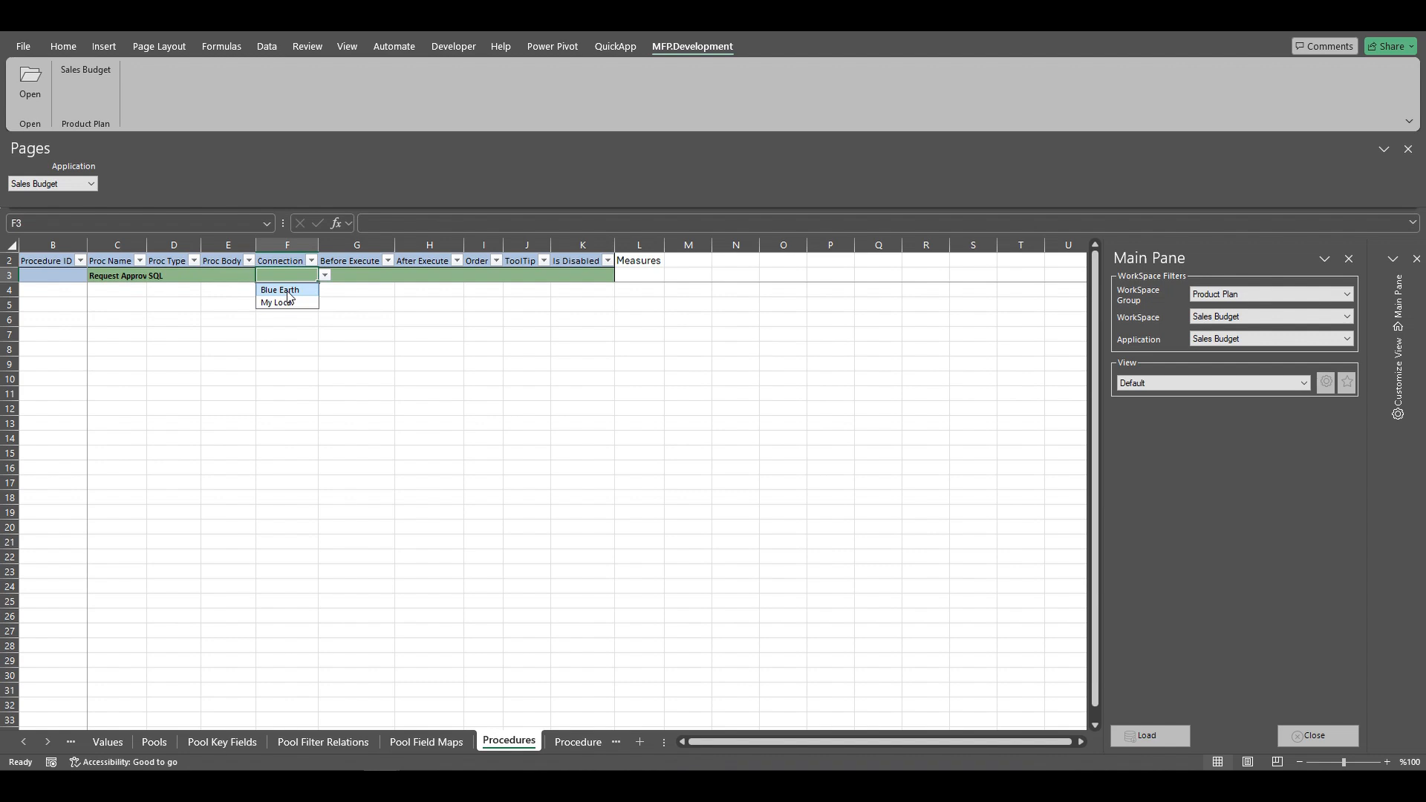
{"action": "left_click", "coordinate": [288, 291]}
{"action": "left_click", "coordinate": [292, 291]}
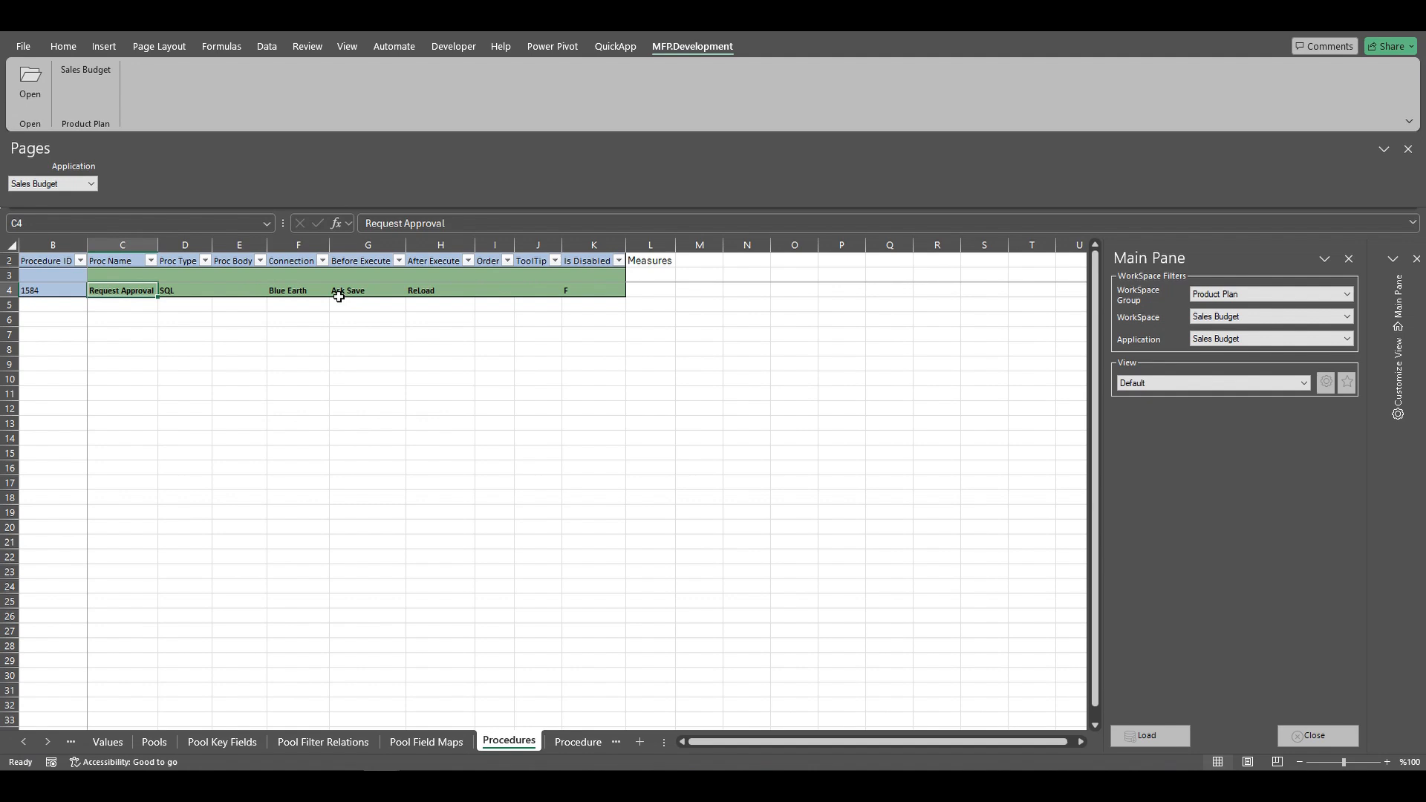
- Review the Before Execute and After Execute options and the Order field of Request Approval, keeping Ask Save and ReLoad
{"action": "left_click", "coordinate": [380, 291]}
{"action": "left_click", "coordinate": [413, 295]}
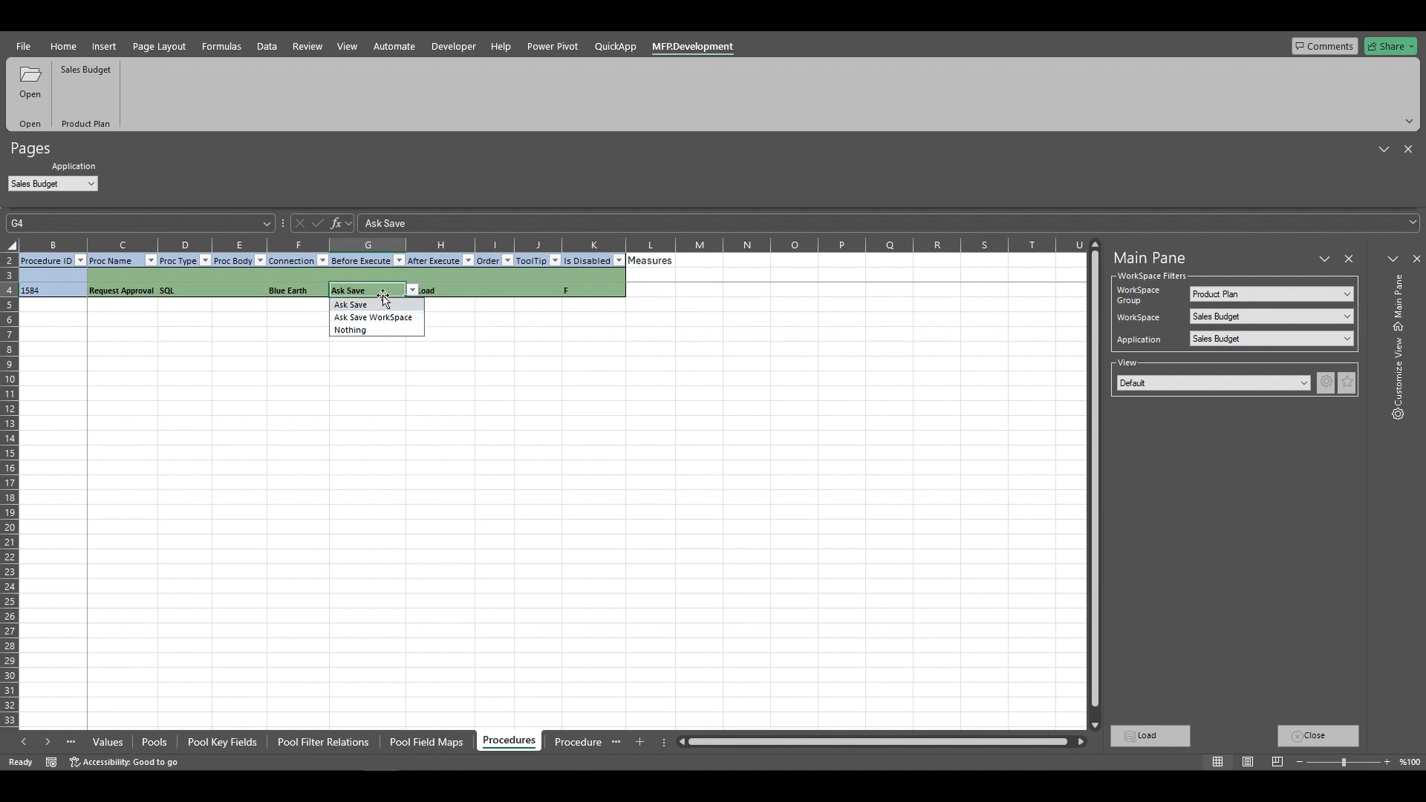
{"action": "left_click", "coordinate": [382, 304]}
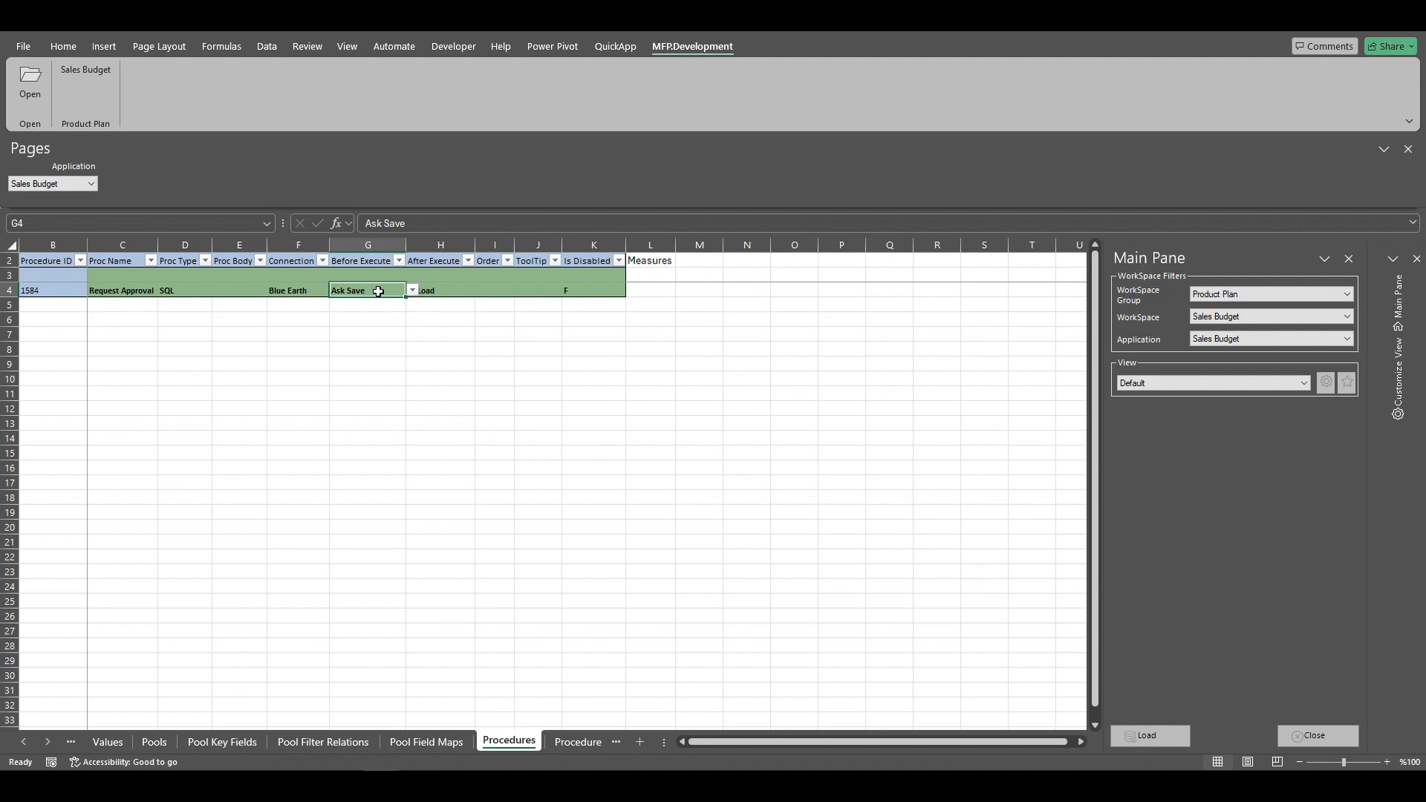
{"action": "left_click", "coordinate": [462, 293]}
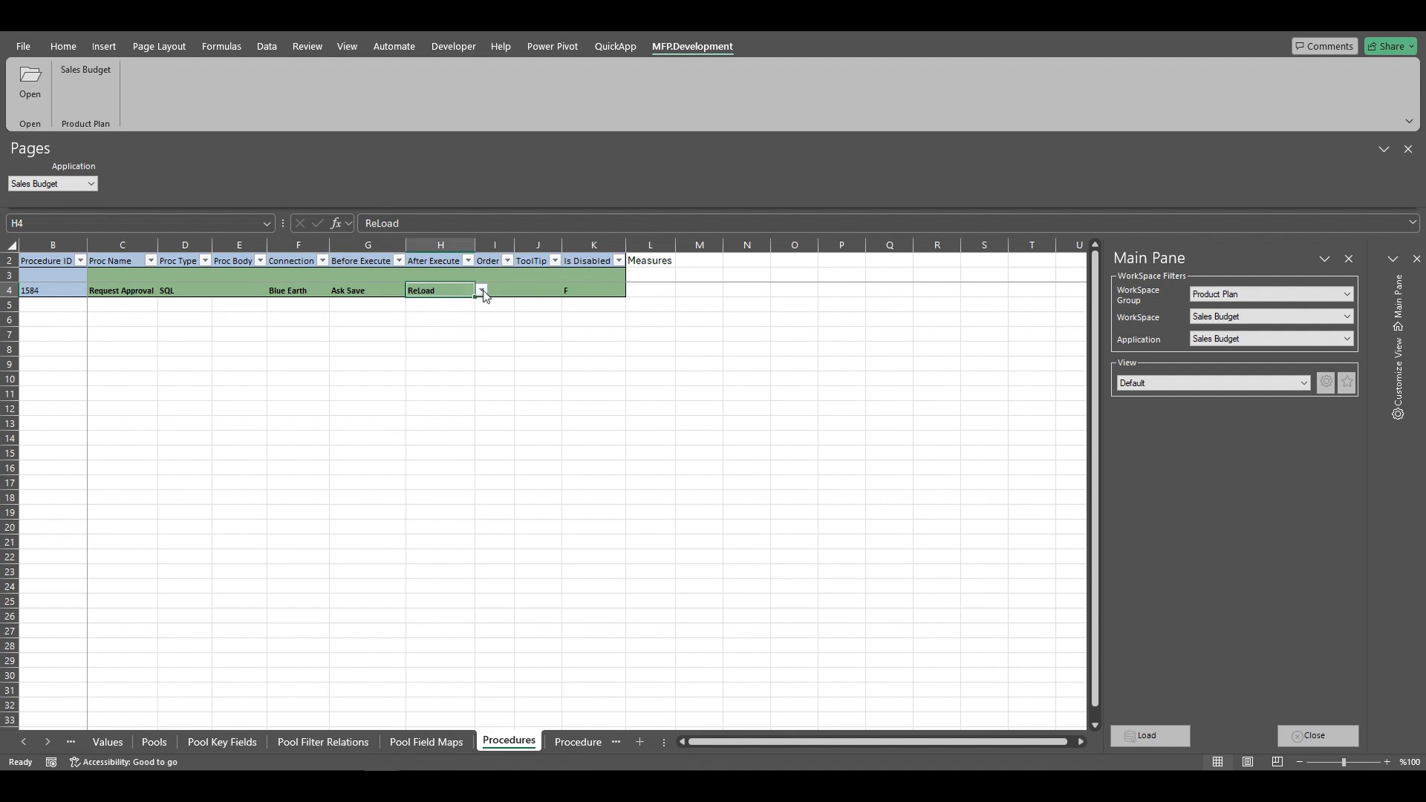
{"action": "left_click", "coordinate": [482, 290]}
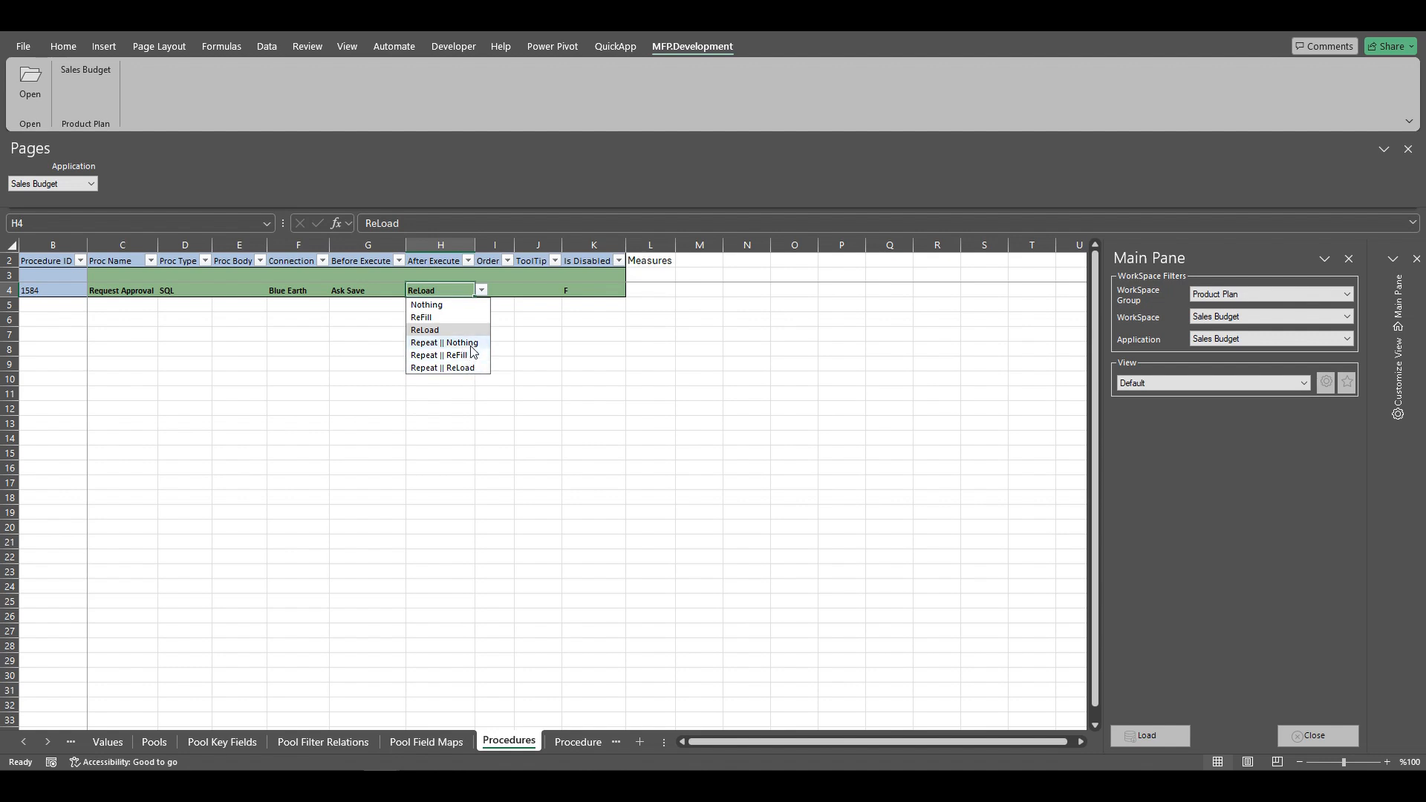
{"action": "left_click", "coordinate": [538, 319]}
{"action": "left_click", "coordinate": [500, 289]}
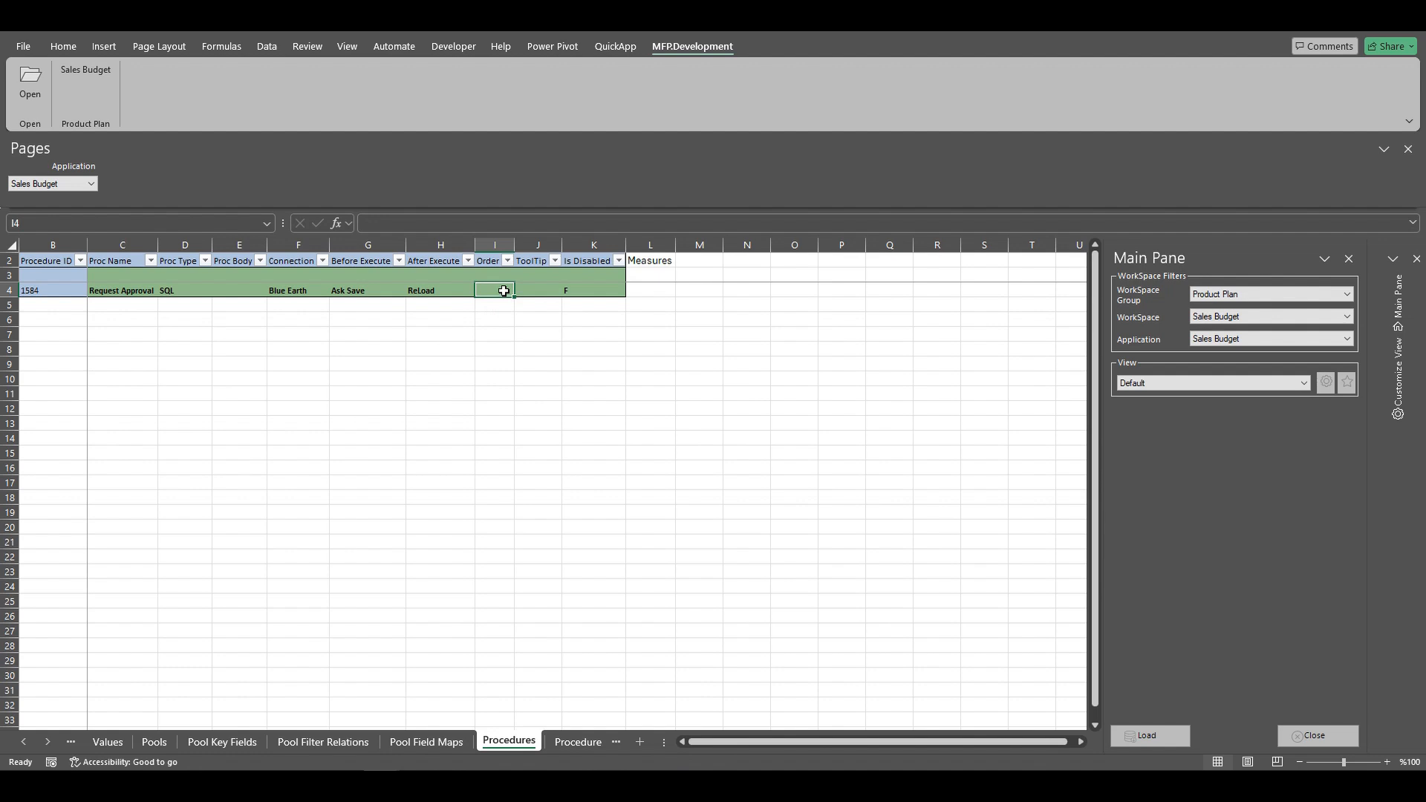
{"action": "left_click", "coordinate": [509, 306]}
- Enter the tooltip "Sends the working plan to the manager for approval" for Request Approval and fit the ToolTip column to it
{"action": "left_click", "coordinate": [545, 291]}
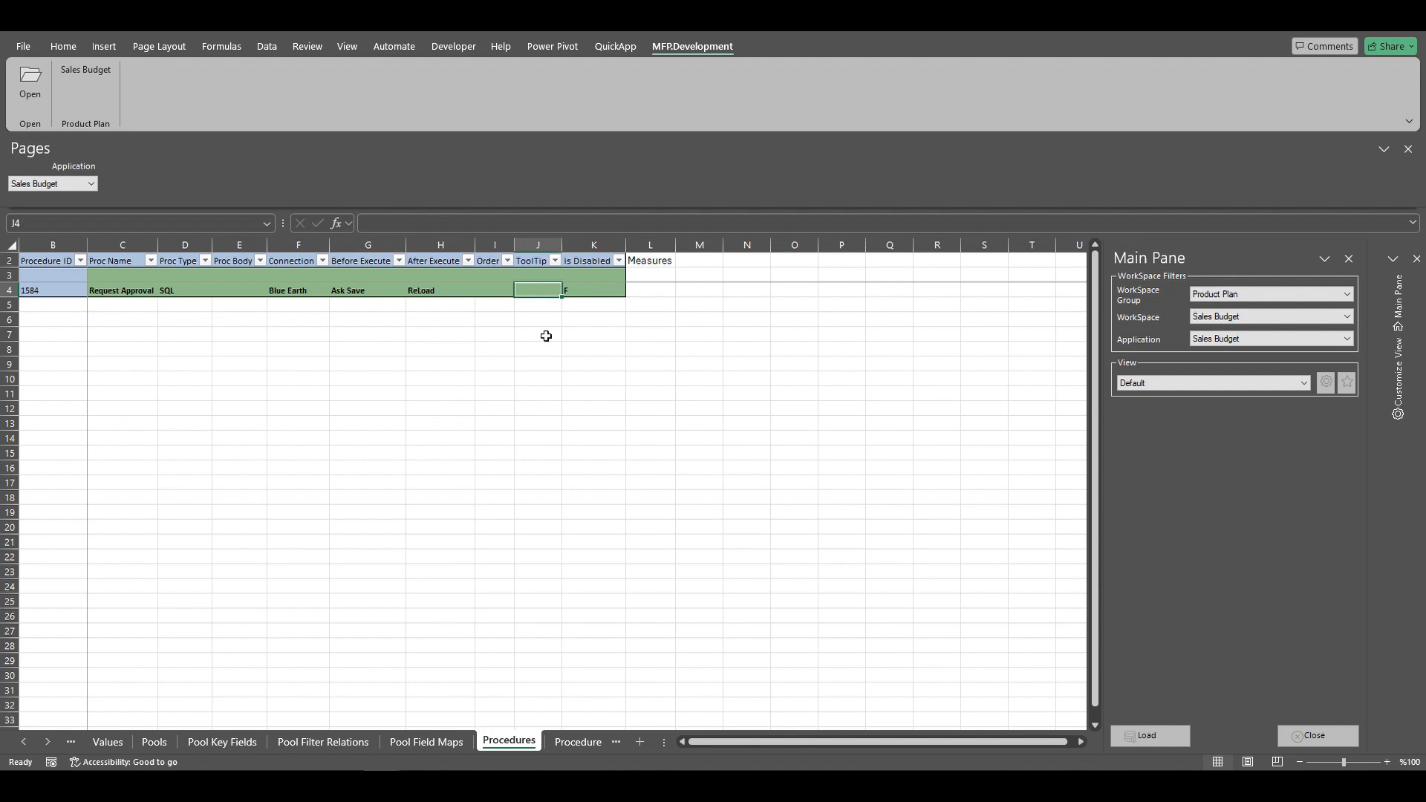
{"action": "type", "text": "Send"}
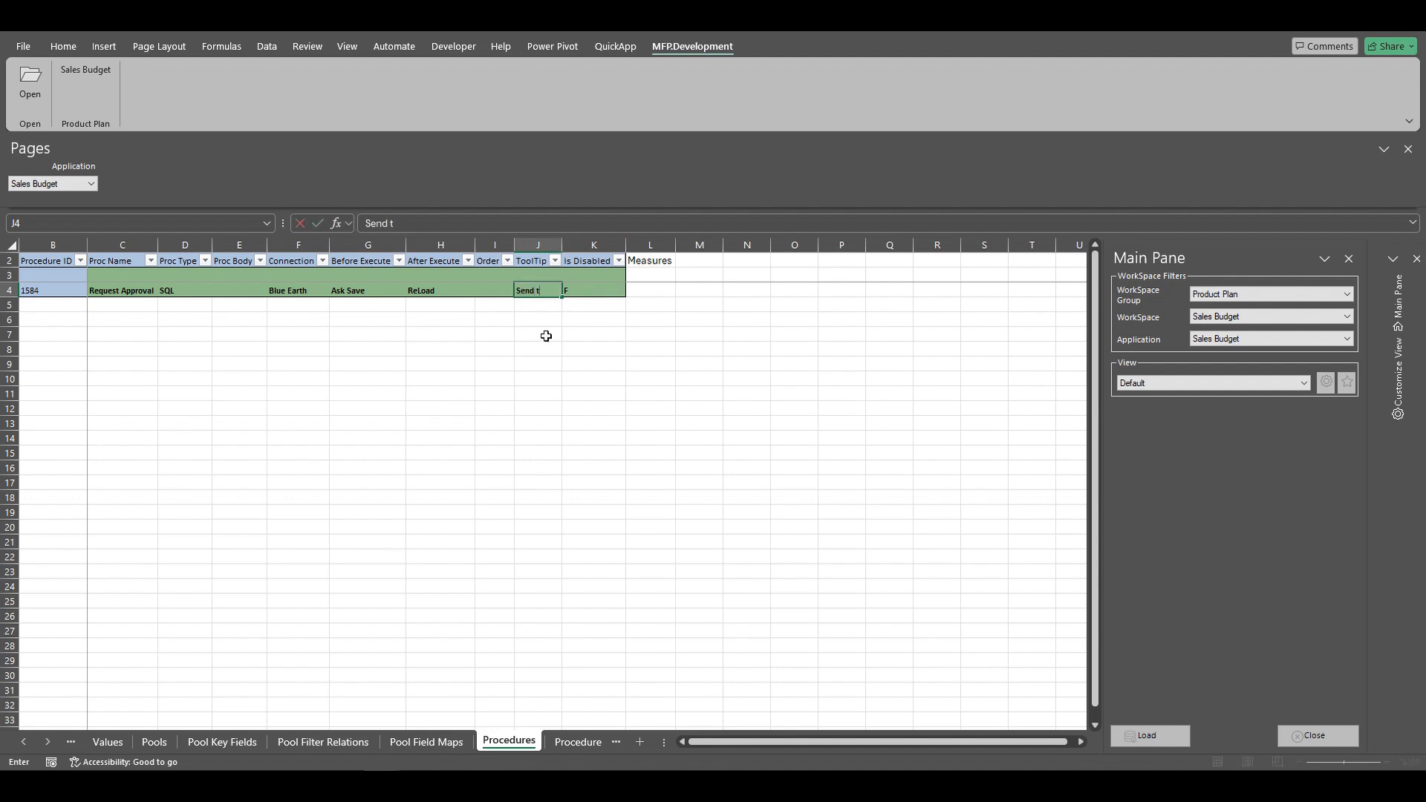
{"action": "type", "text": "s the working plan to the"}
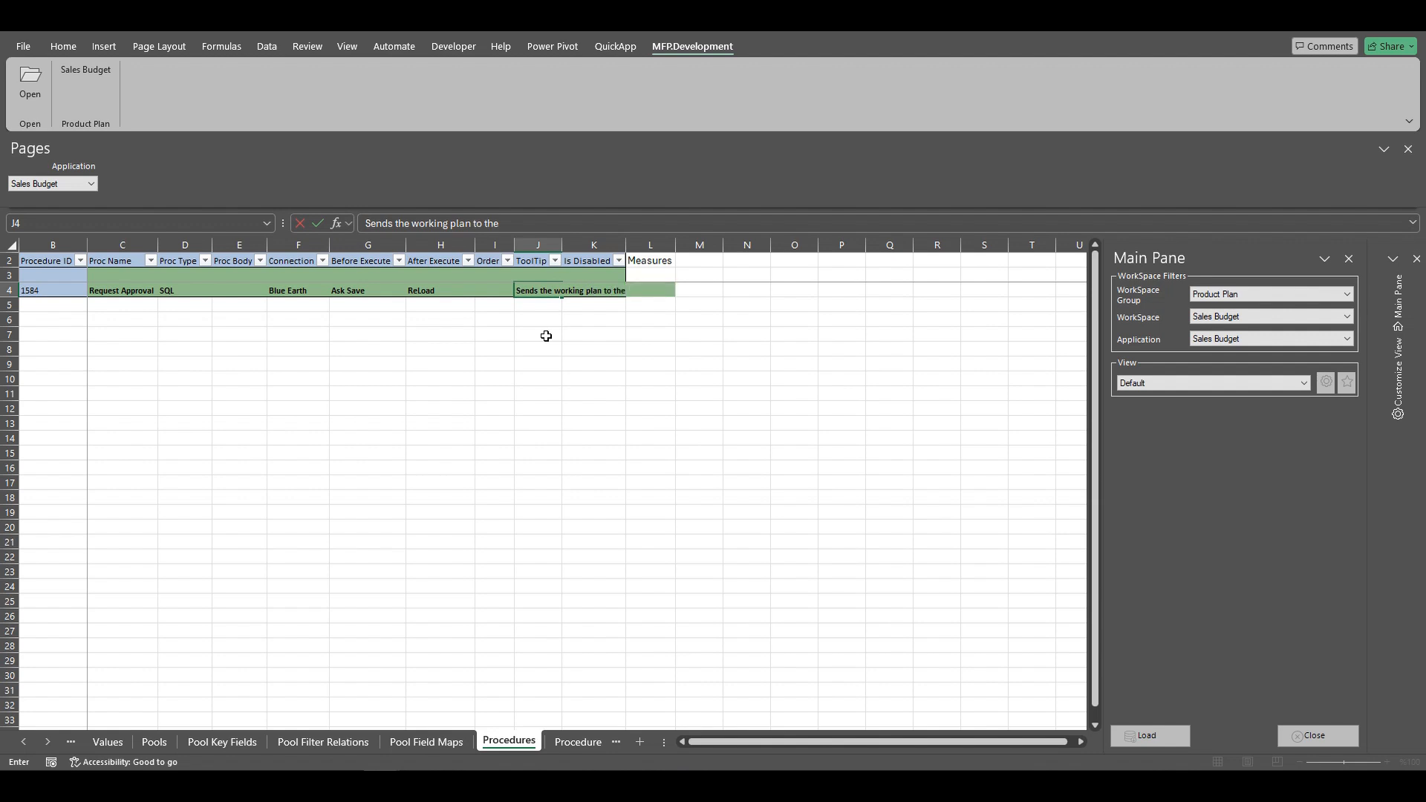
{"action": "type", "text": " manager for"}
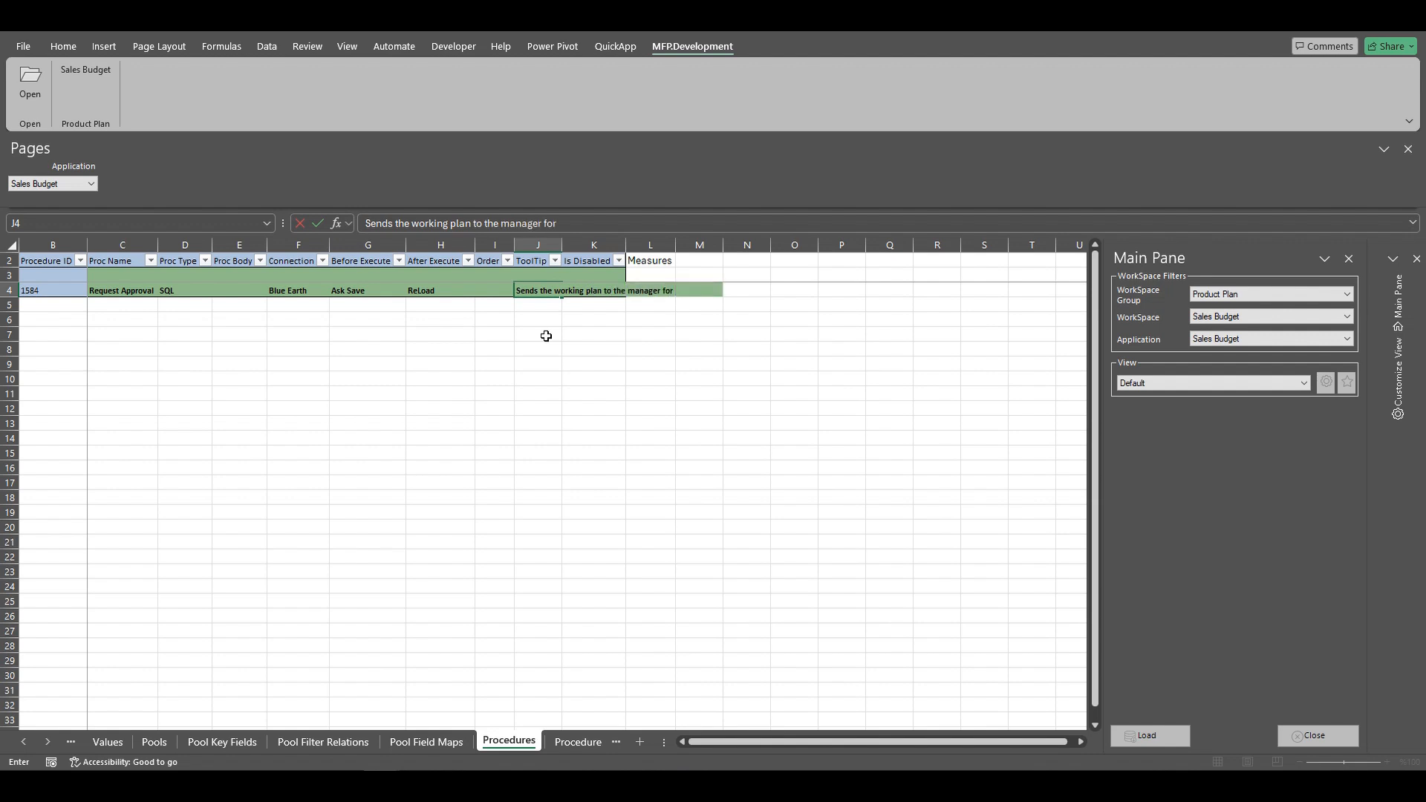
{"action": "type", "text": " approval"}
{"action": "key", "text": "Return"}
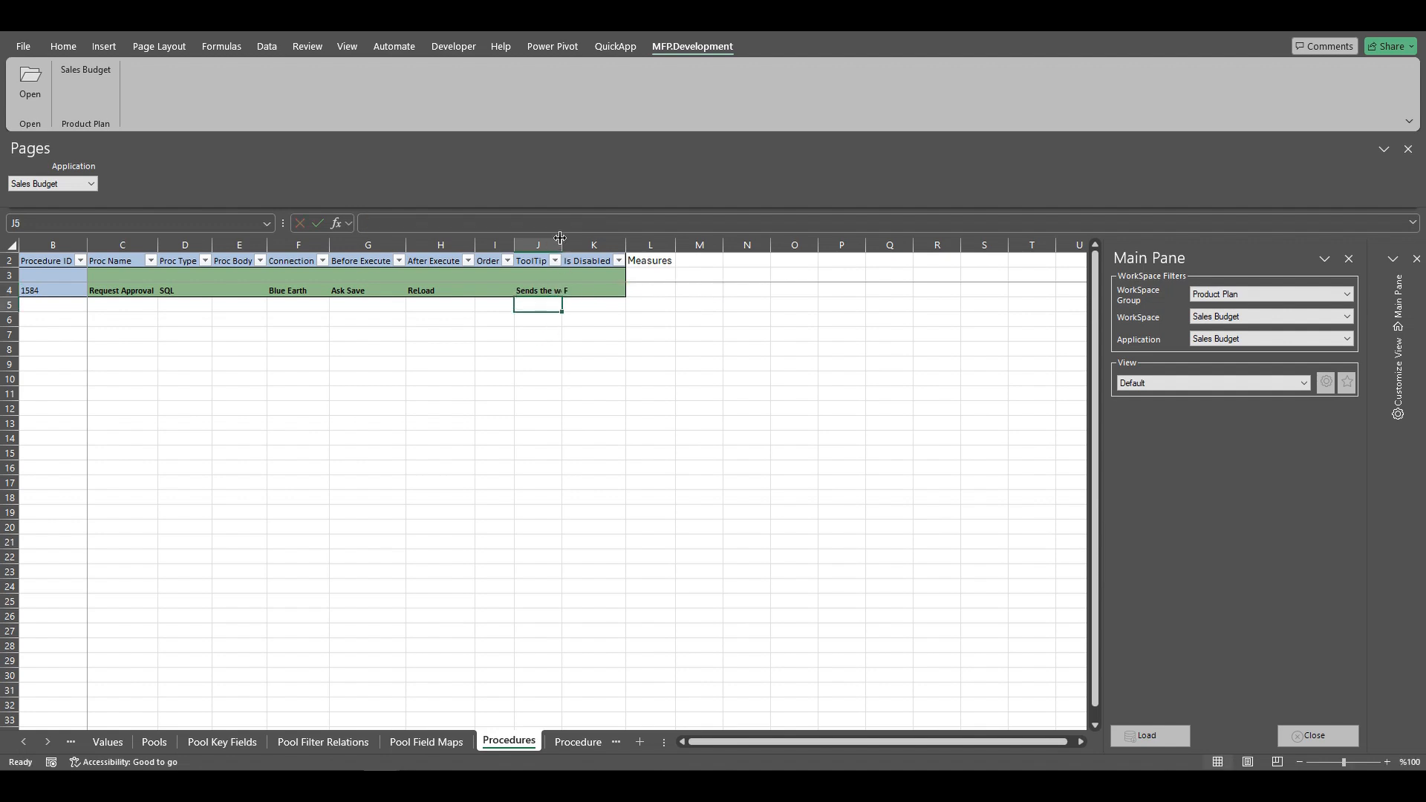
{"action": "double_click", "coordinate": [560, 238]}
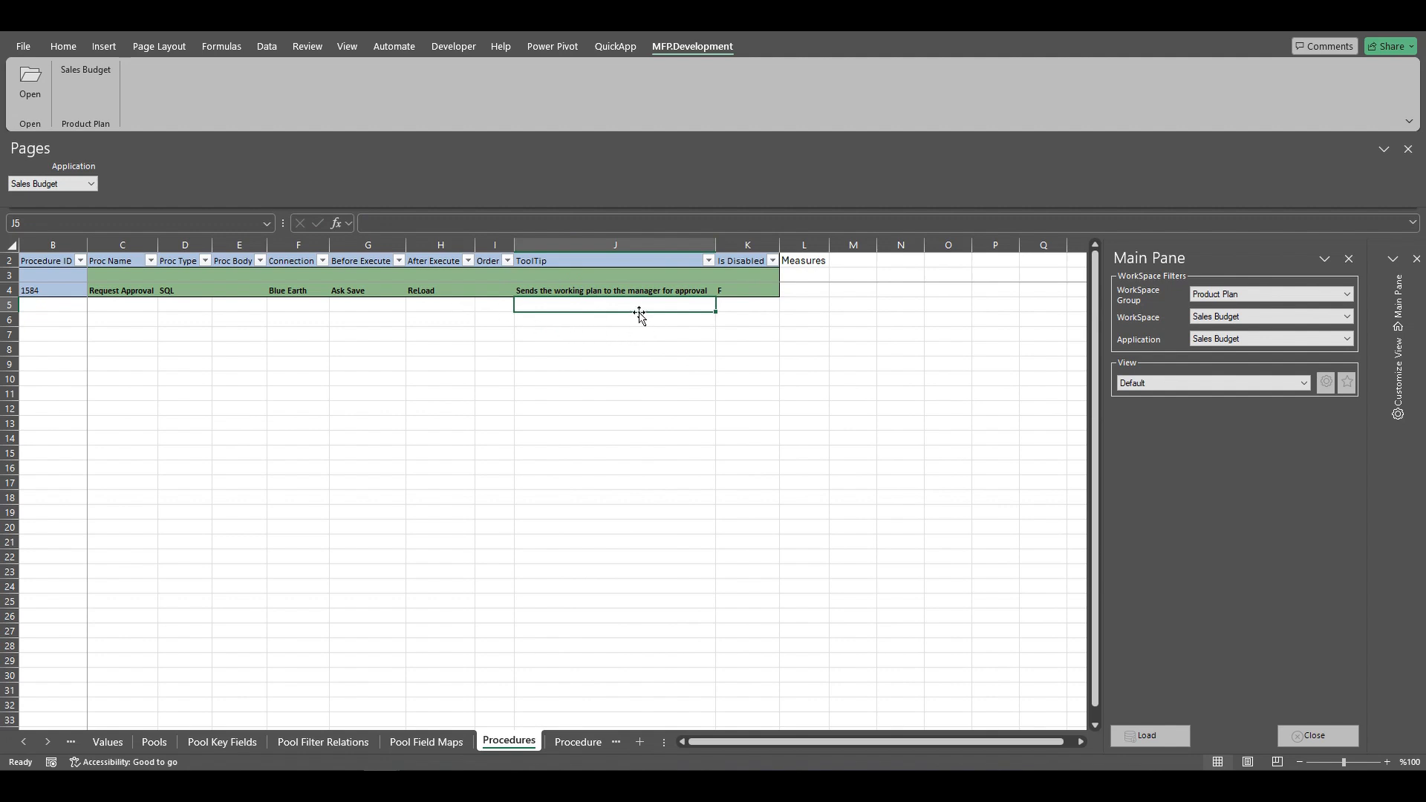
- Open the Proc Body of Request Approval in the SQL editor and enlarge the editor window
{"action": "left_click", "coordinate": [238, 291]}
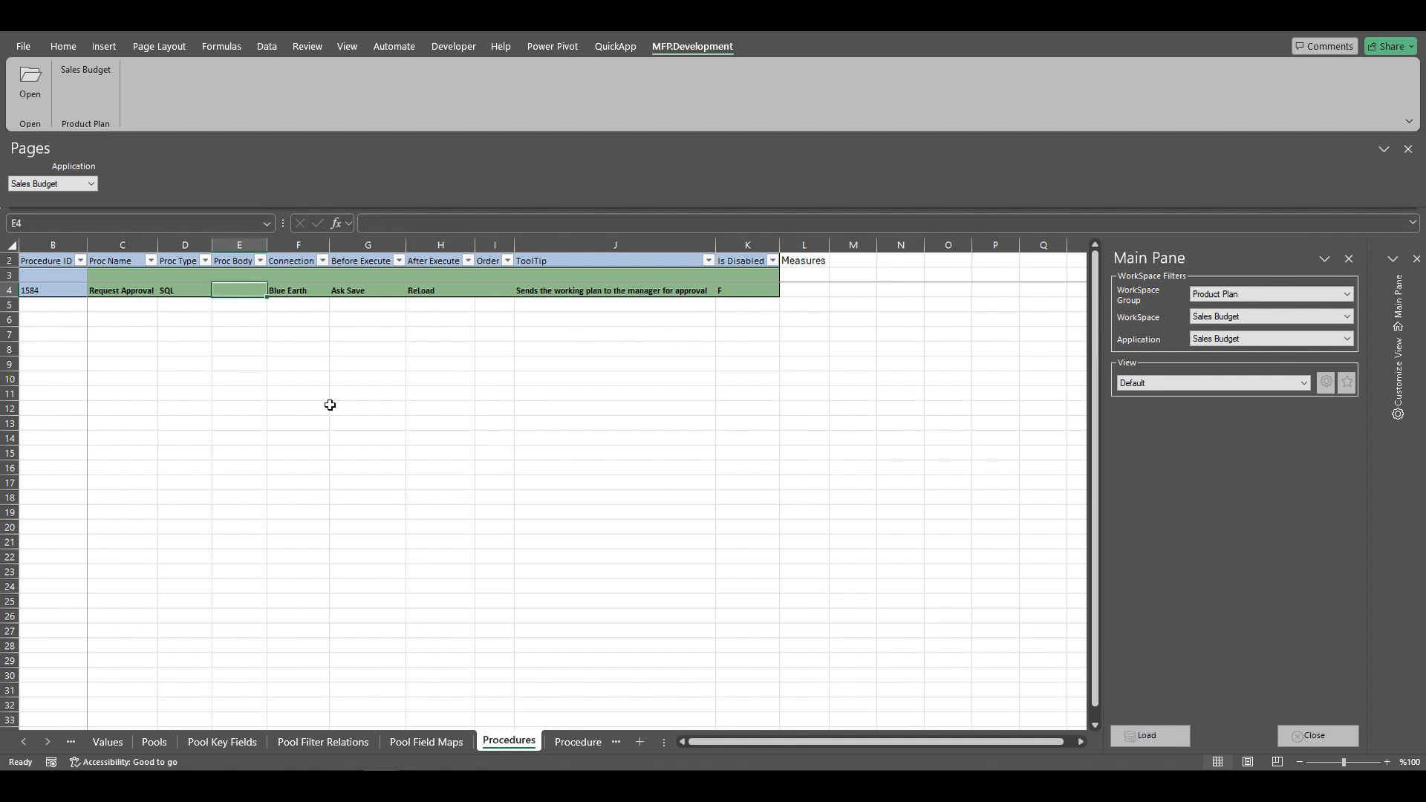
{"action": "double_click", "coordinate": [248, 290]}
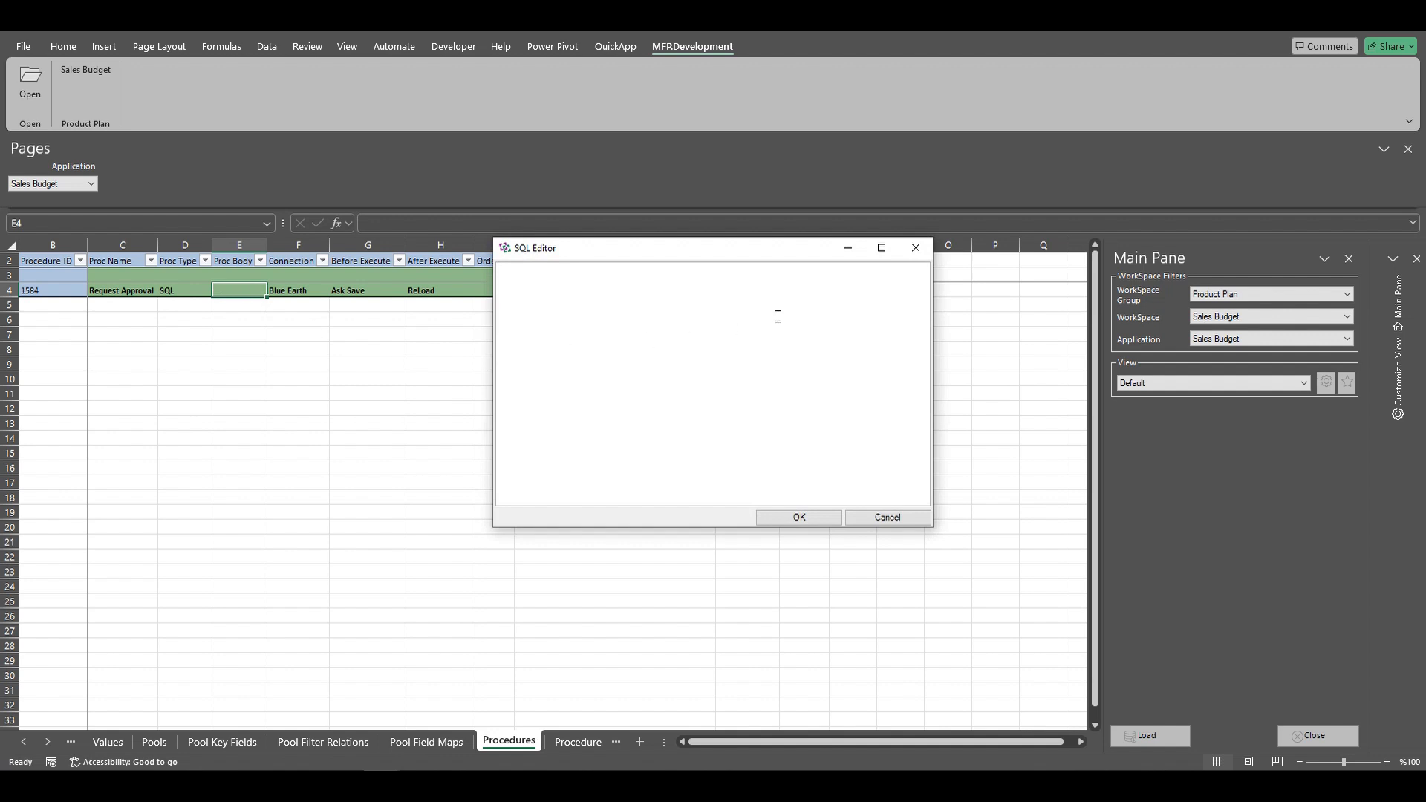
{"action": "left_click_drag", "start_coordinate": [494, 528], "coordinate": [263, 648]}
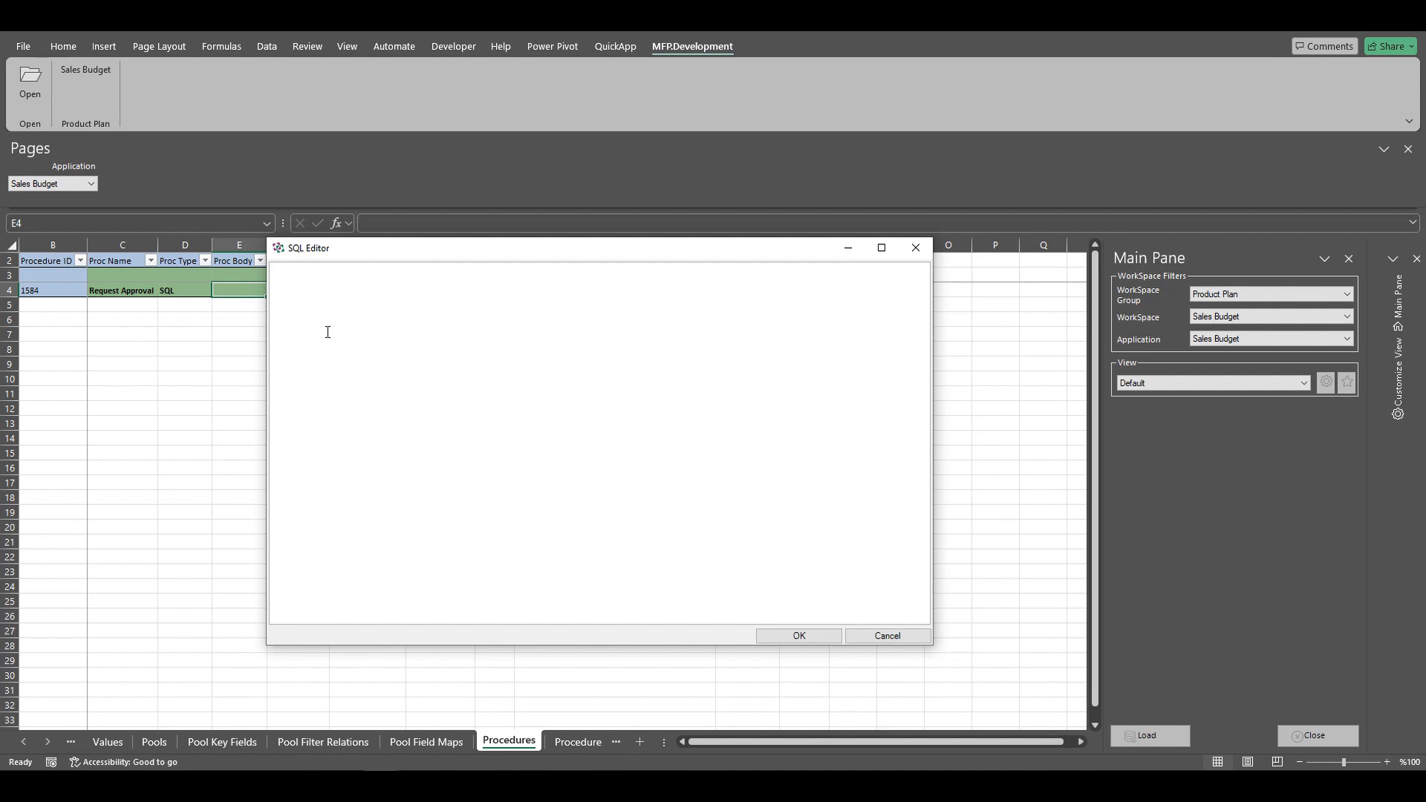
- Draft the query "select 0 as ErrorNumber, 'Succeed' as ErrorMessage" in the procedure body, inspect its parts and clear it
{"action": "type", "text": "elect 0 as ErrorNumber, 'Succeed' as ErrorMessage"}
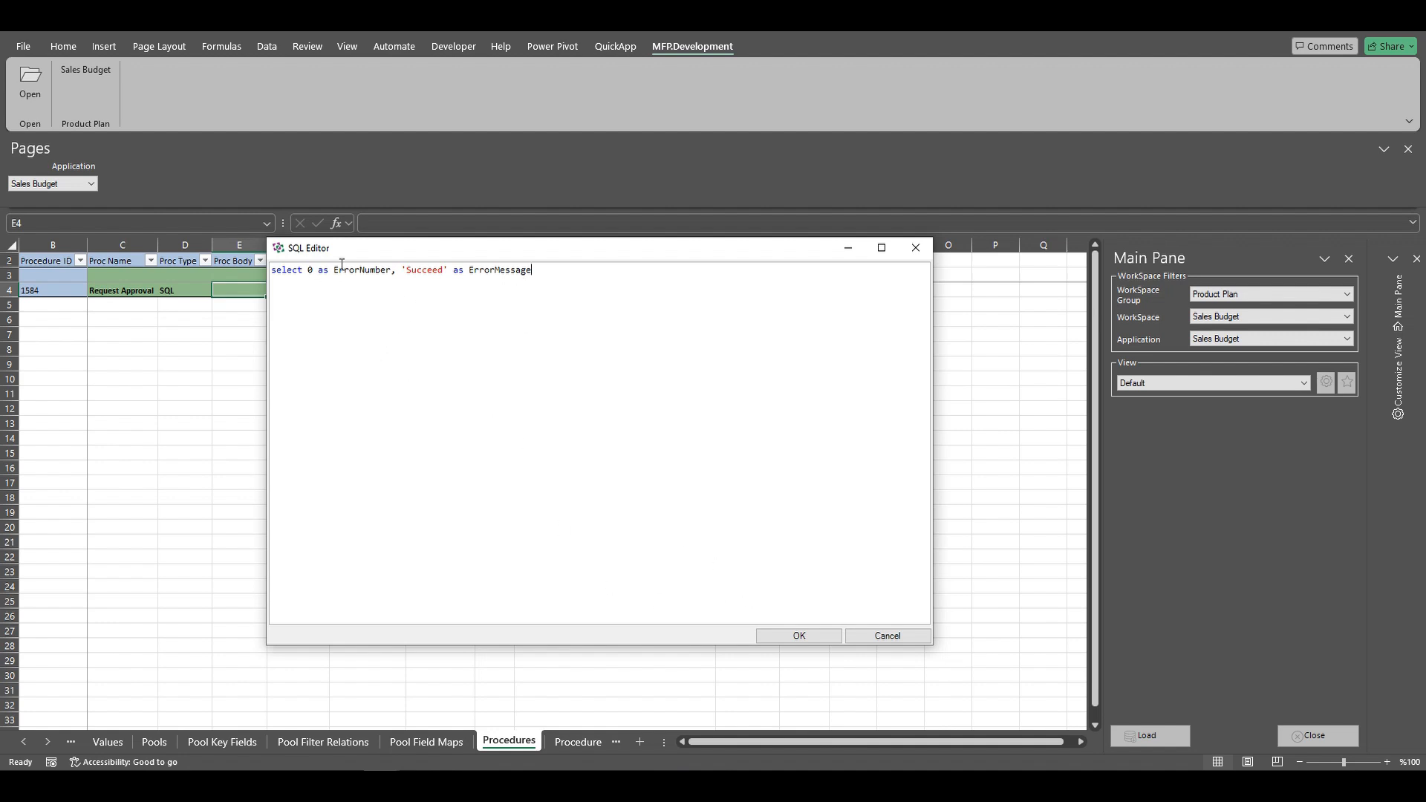
{"action": "left_click_drag", "start_coordinate": [272, 270], "coordinate": [530, 271]}
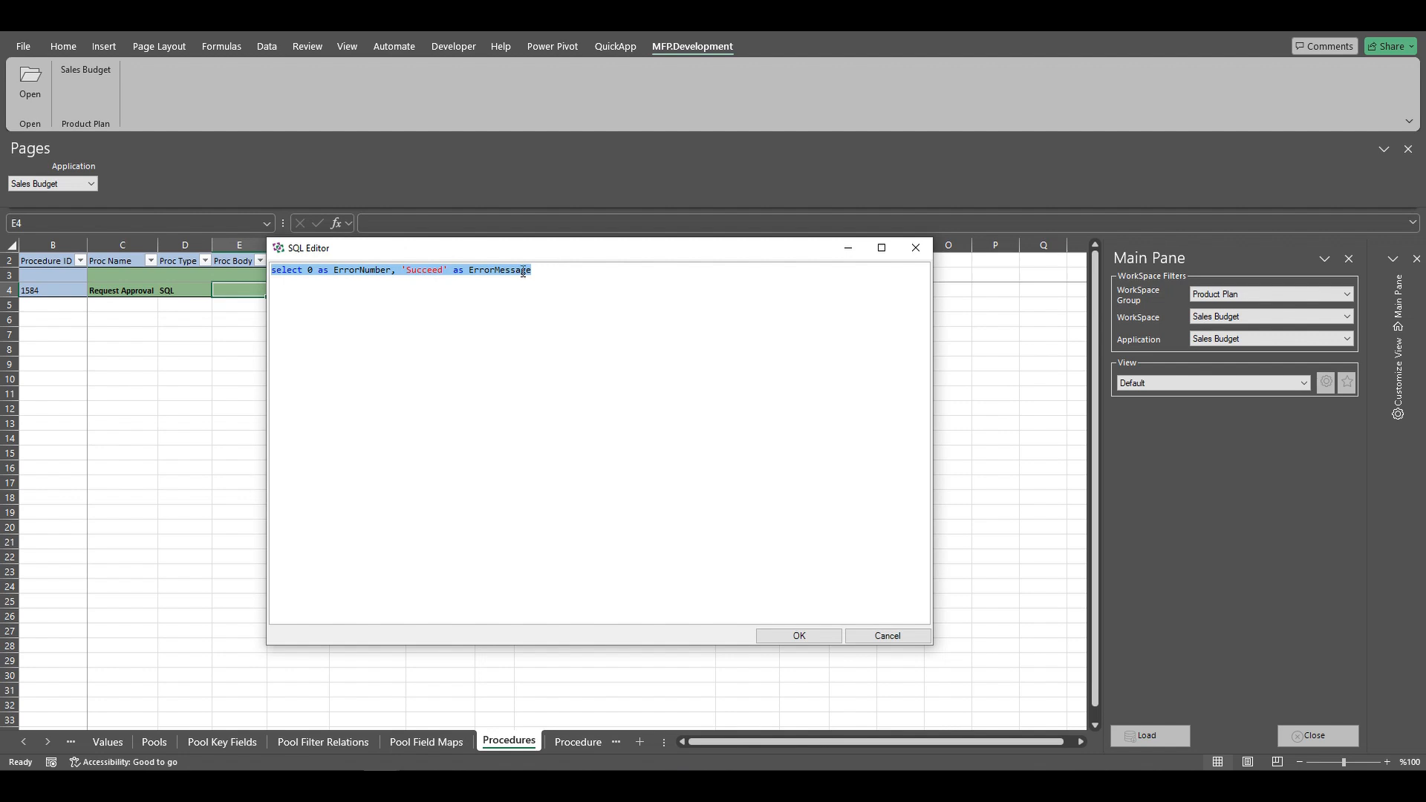
{"action": "double_click", "coordinate": [313, 272]}
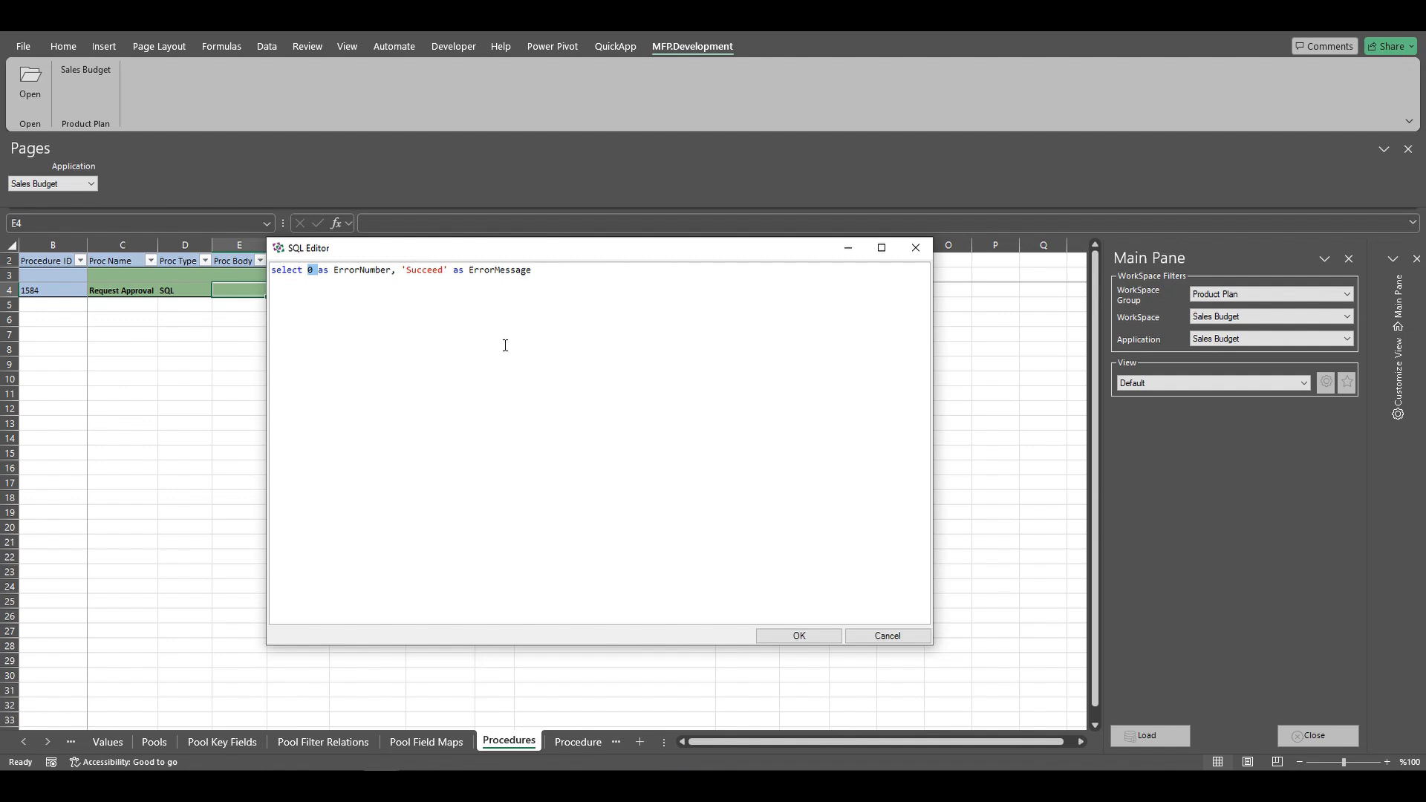
{"action": "left_click", "coordinate": [543, 278]}
{"action": "key", "text": "ctrl+a"}
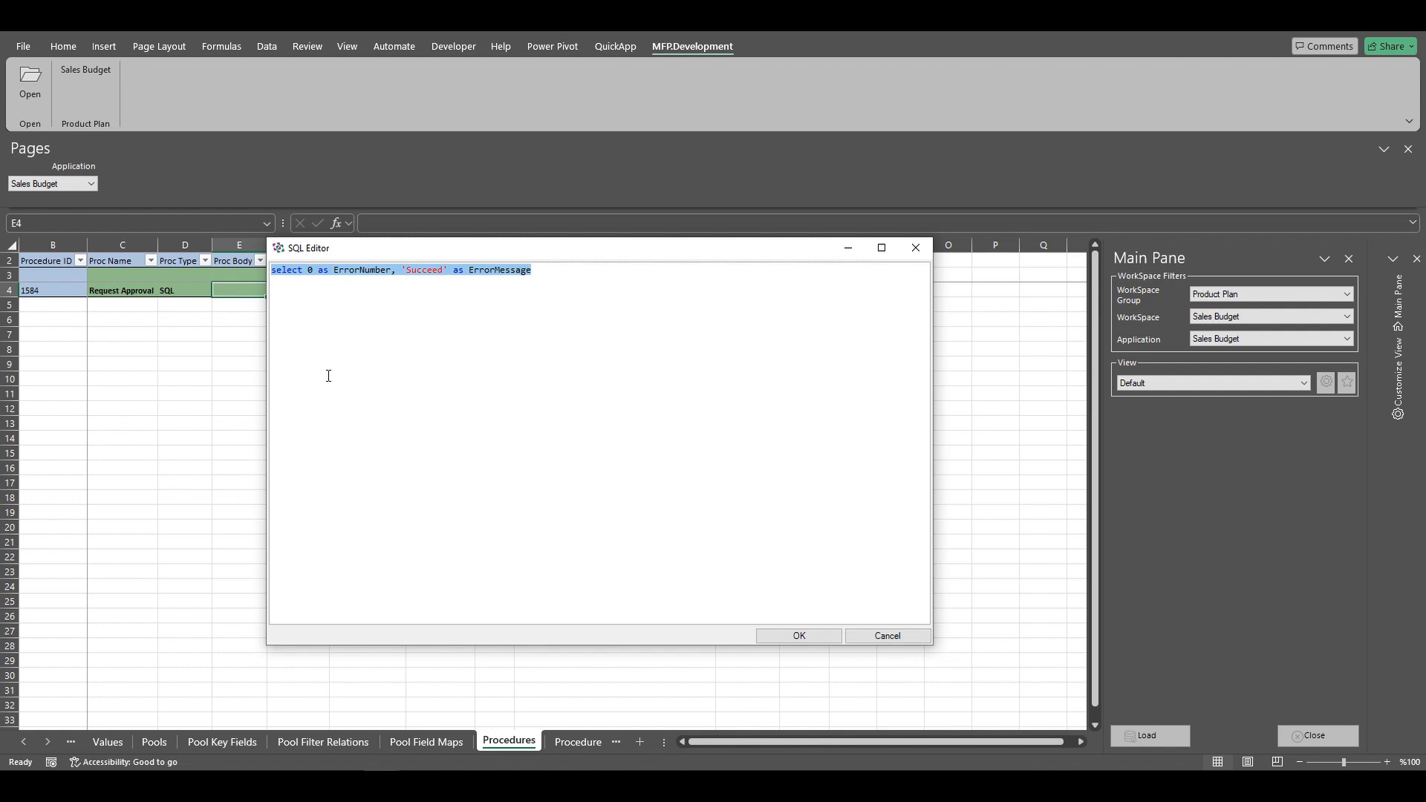
{"action": "key", "text": "Delete"}
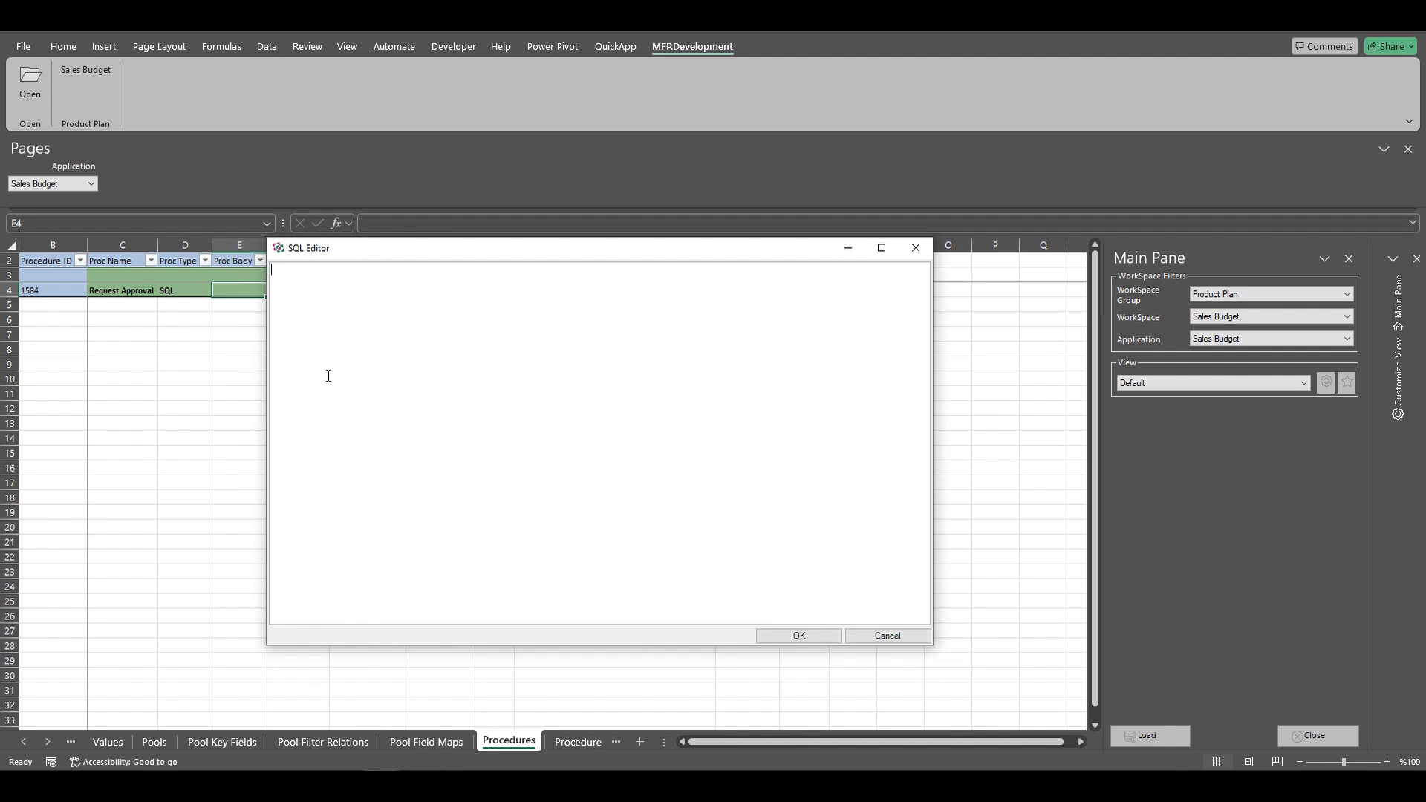
- Write the procedure skeleton: SET NOCOUNT ON; followed by empty BEGIN TRY / END TRY and BEGIN CATCH / END CATCH blocks
{"action": "type", "text": "SET NO"}
{"action": "type", "text": "COUNT "}
{"action": "type", "text": "ON"}
{"action": "type", "text": "BEGIN TRY  "}
{"action": "type", "text": "END TRY"}
{"action": "key", "text": "Return"}
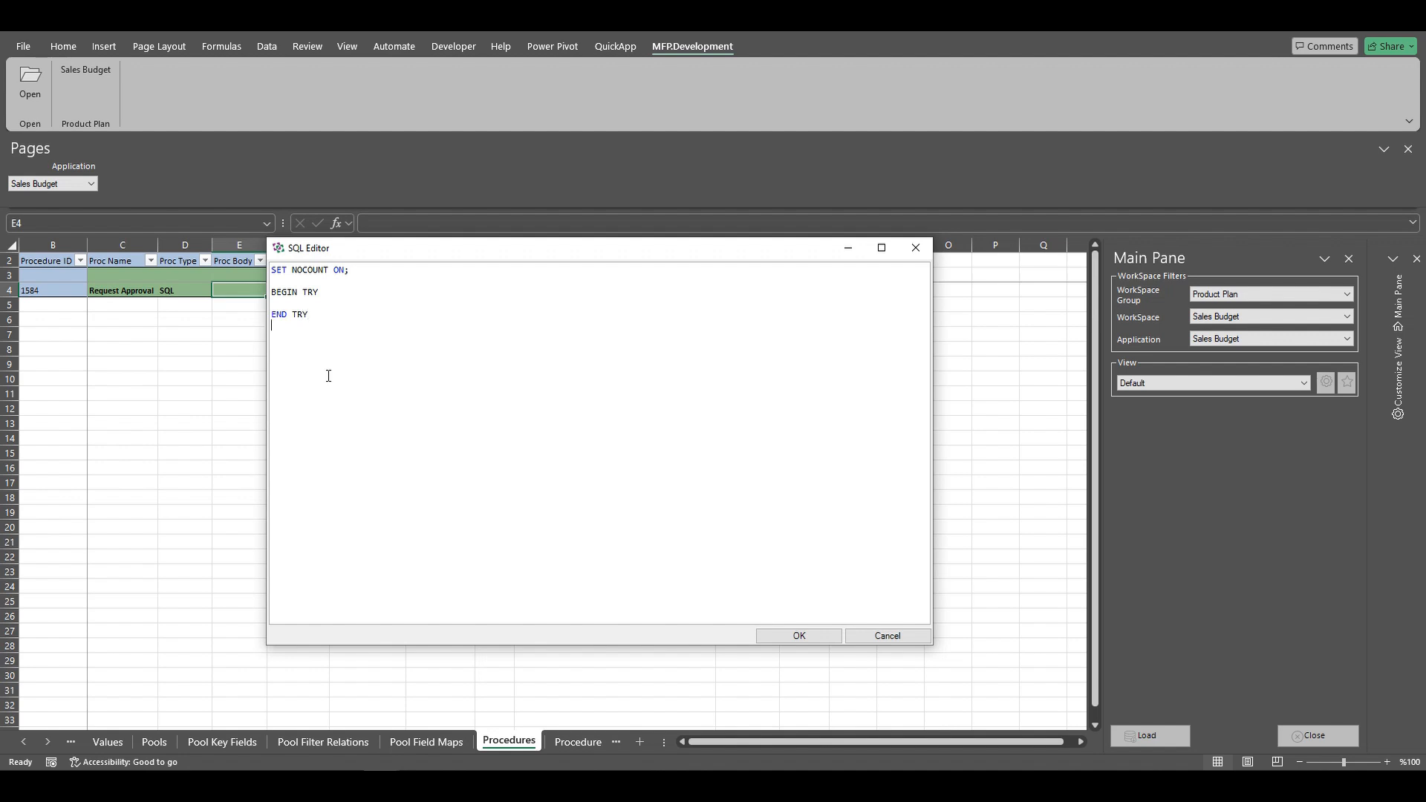
{"action": "type", "text": "BEGIN CATCH "}
{"action": "type", "text": "END CATCH"}
{"action": "key", "text": "Return"}
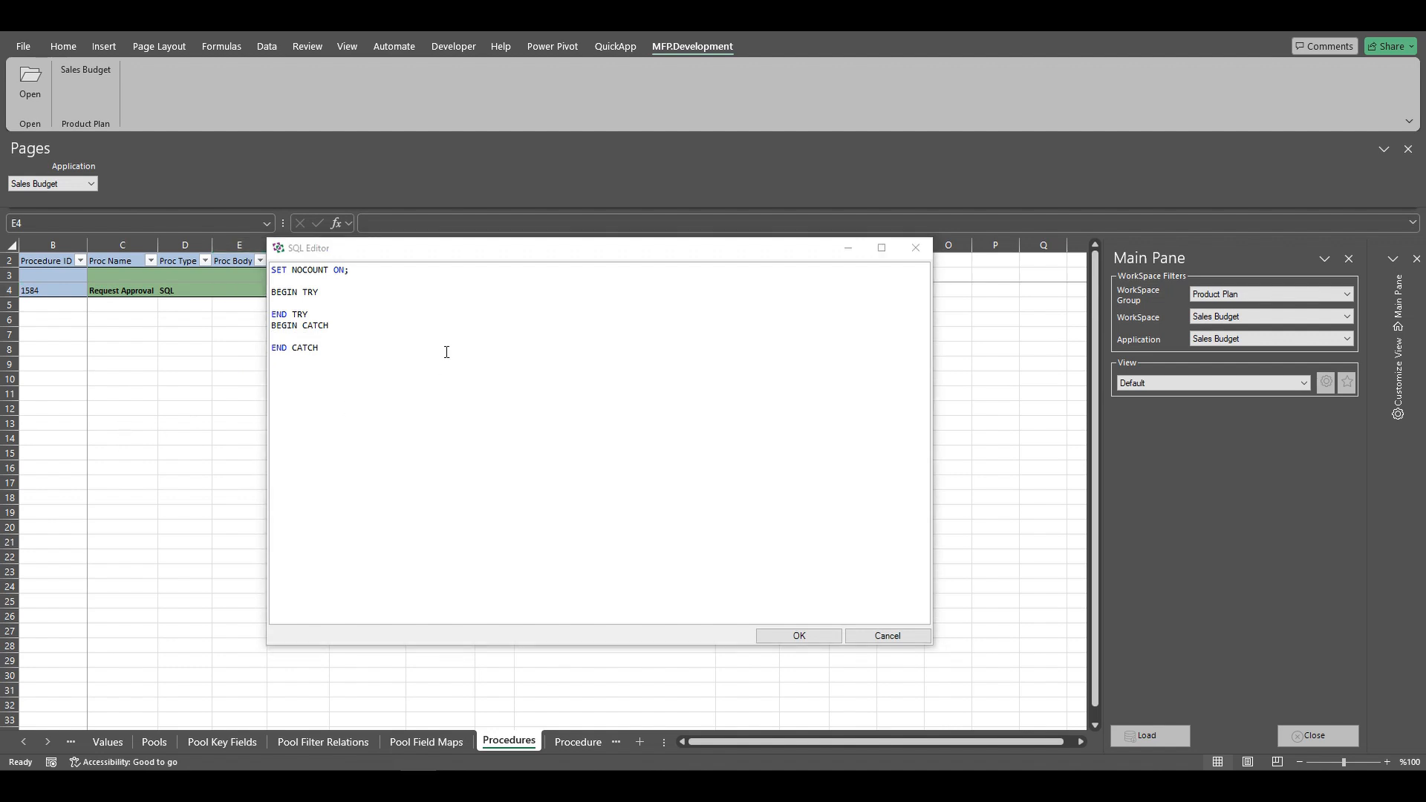
- Fill the CATCH block with a SELECT returning the error number, severity, state, procedure, line and message from the ERROR_ functions
{"action": "left_click", "coordinate": [371, 331]}
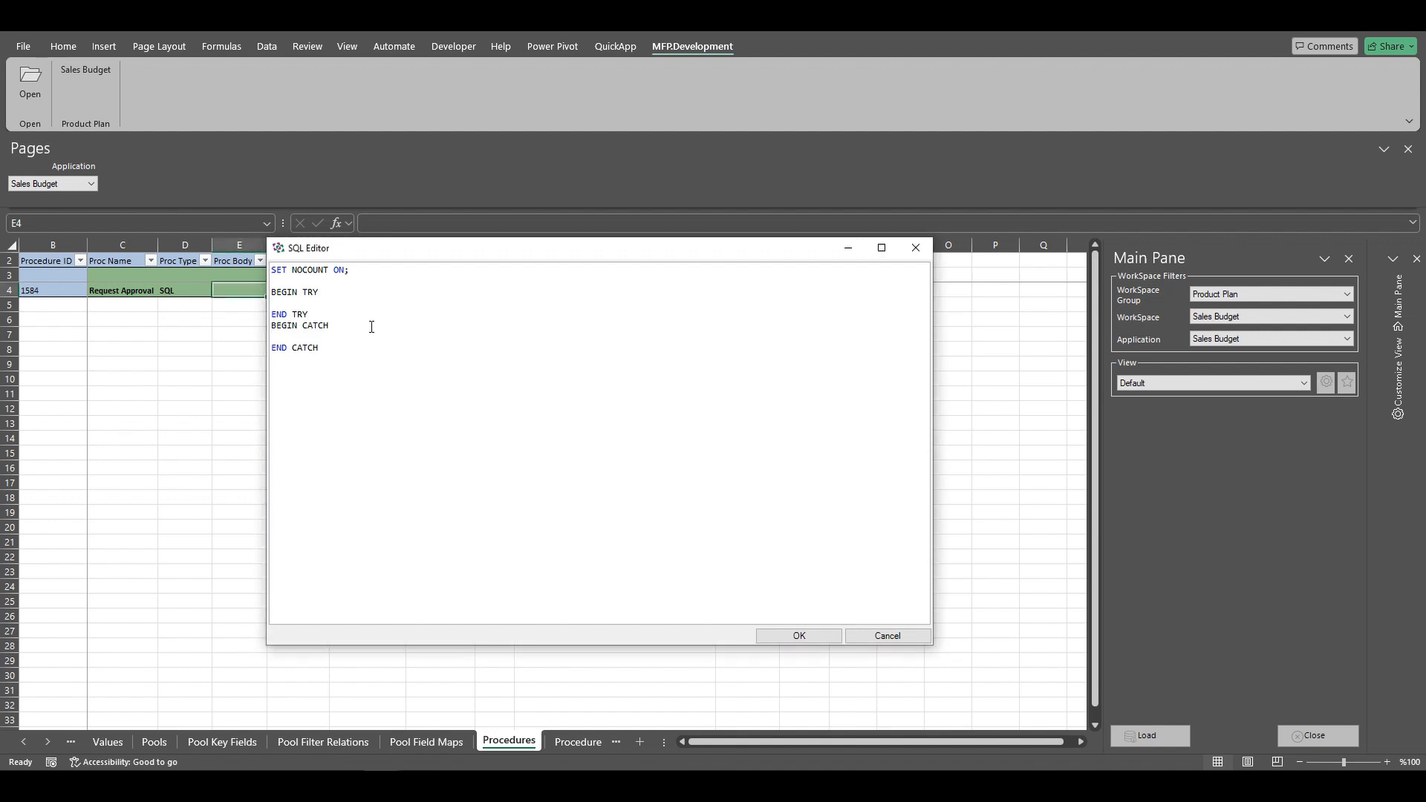
{"action": "type", "text": "SELECT ERROR_NUMBER() AS ErrorNumber \t\t, ERROR_SEVERITY() AS ErrorSeverity \t\t, ERROR_STATE() AS ErrorState \t\t, ERROR_PROCEDURE() AS ErrorProcedure \t\t, ERROR_LINE() AS ErrorLine \t\t, ERROR_MESSAGE() AS ErrorMessage;"}
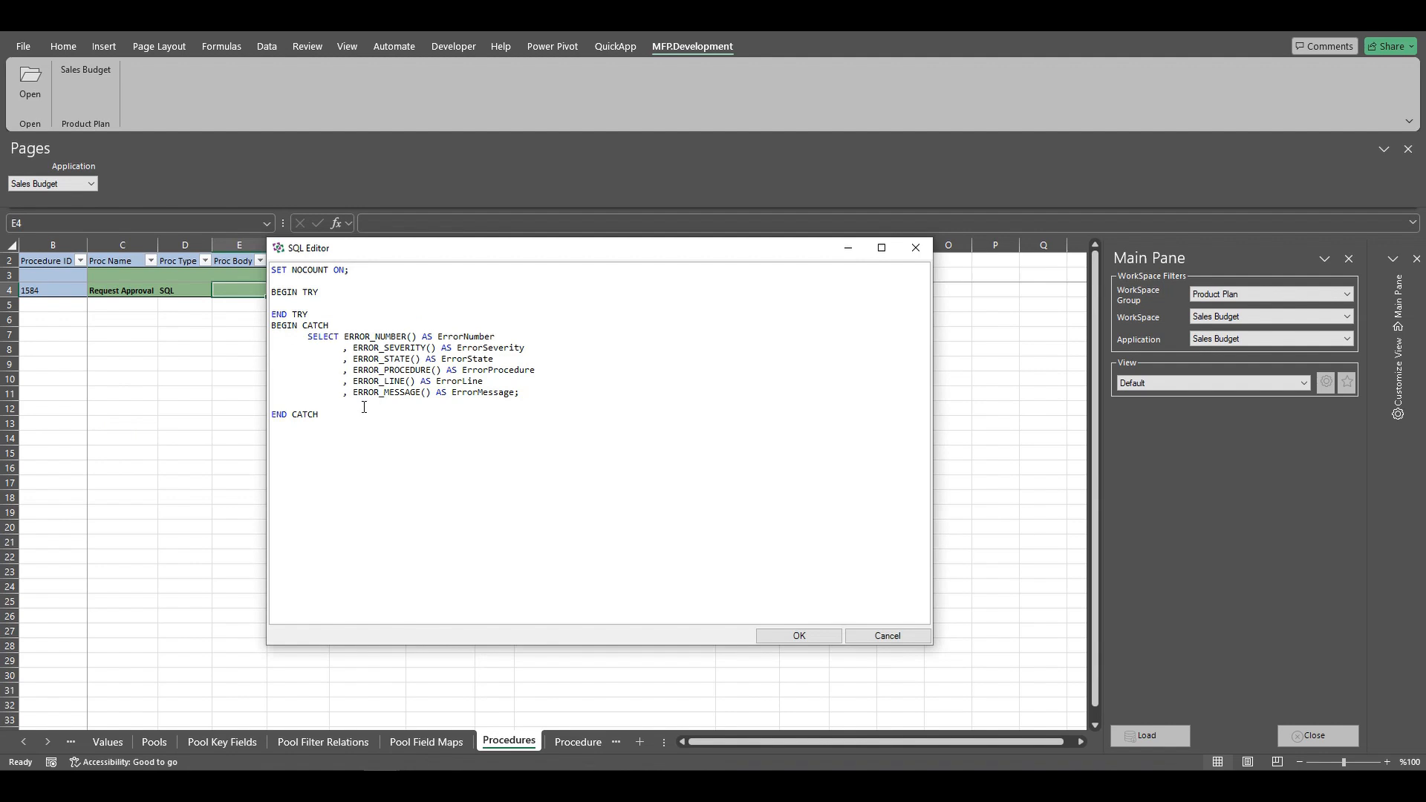
{"action": "key", "text": "BackSpace"}
- Add a success SELECT to the TRY block with ErrorNumber, ErrorSeverity, ErrorState and ErrorLine 0, ErrorProcedure NULL and ErrorMessage 'Sends for approval succeed'
{"action": "key", "text": "alt+Tab"}
{"action": "left_click", "coordinate": [331, 295]}
{"action": "type", "text": "SELECT 0 AS ErrorNumber \t\t, 0 AS ErrorSeverity \t\t, 0 AS ErrorState \t\t, NULL AS ErrorProcedure \t\t, 0 AS ErrorLine \t\t, 'Sends for approval succeed' AS ErrorMessage;"}
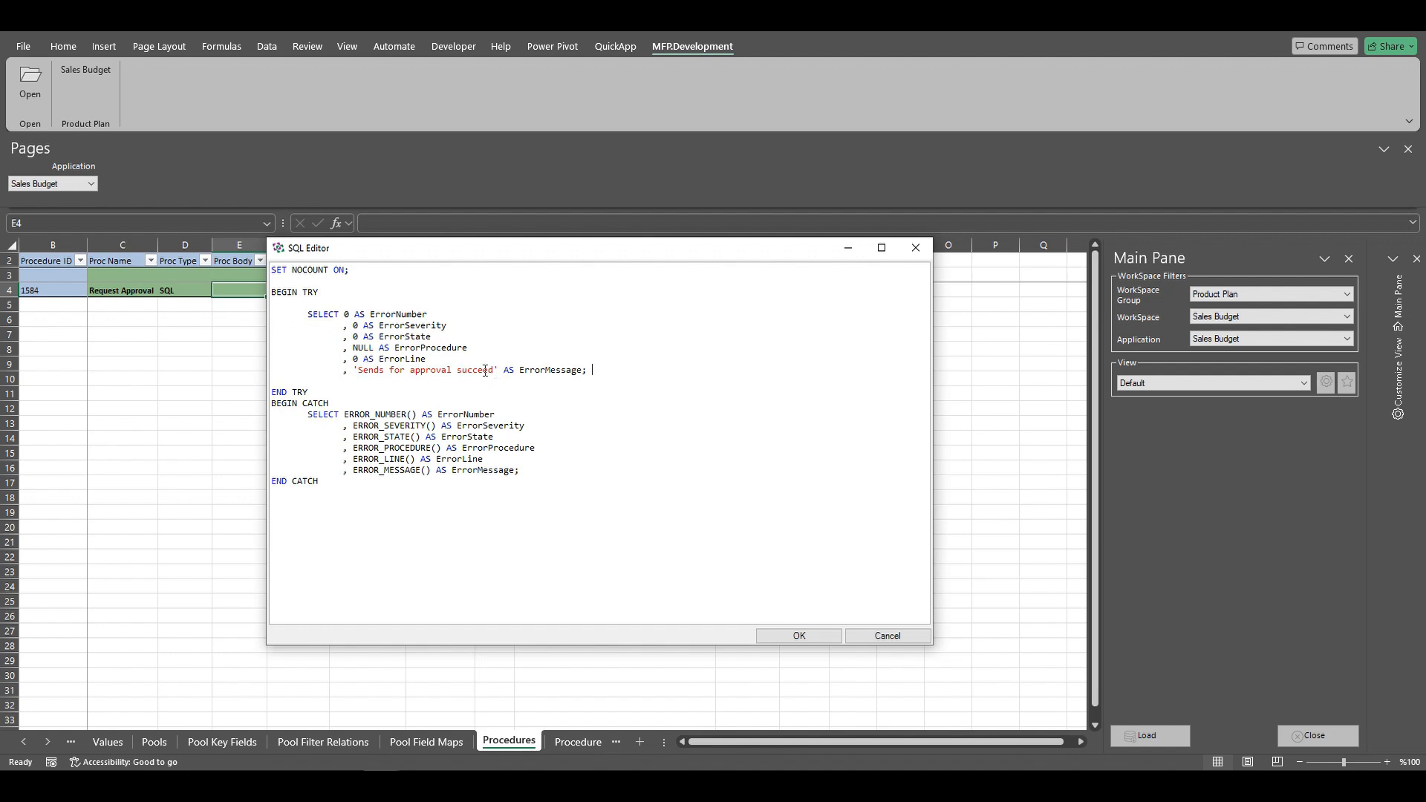
- Start a statement above the success SELECT: DELETE productplan.SalesPlan WHERE PlanStatusID = 2
{"action": "left_click", "coordinate": [316, 307]}
{"action": "key", "text": "Return"}
{"action": "key", "text": "Return"}
{"action": "left_click", "coordinate": [315, 307]}
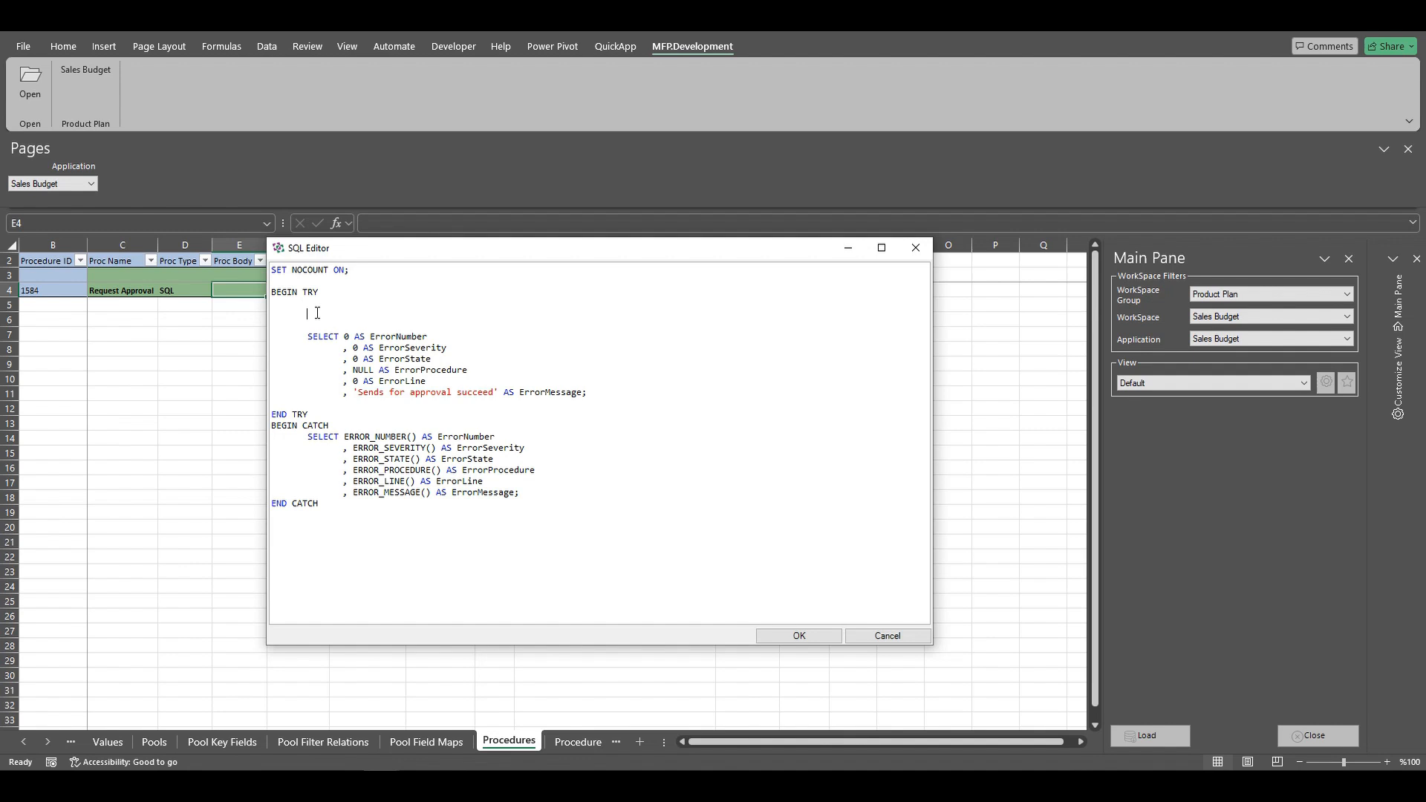
{"action": "type", "text": "DELETE productplan.SalesPlan"}
{"action": "key", "text": "Return"}
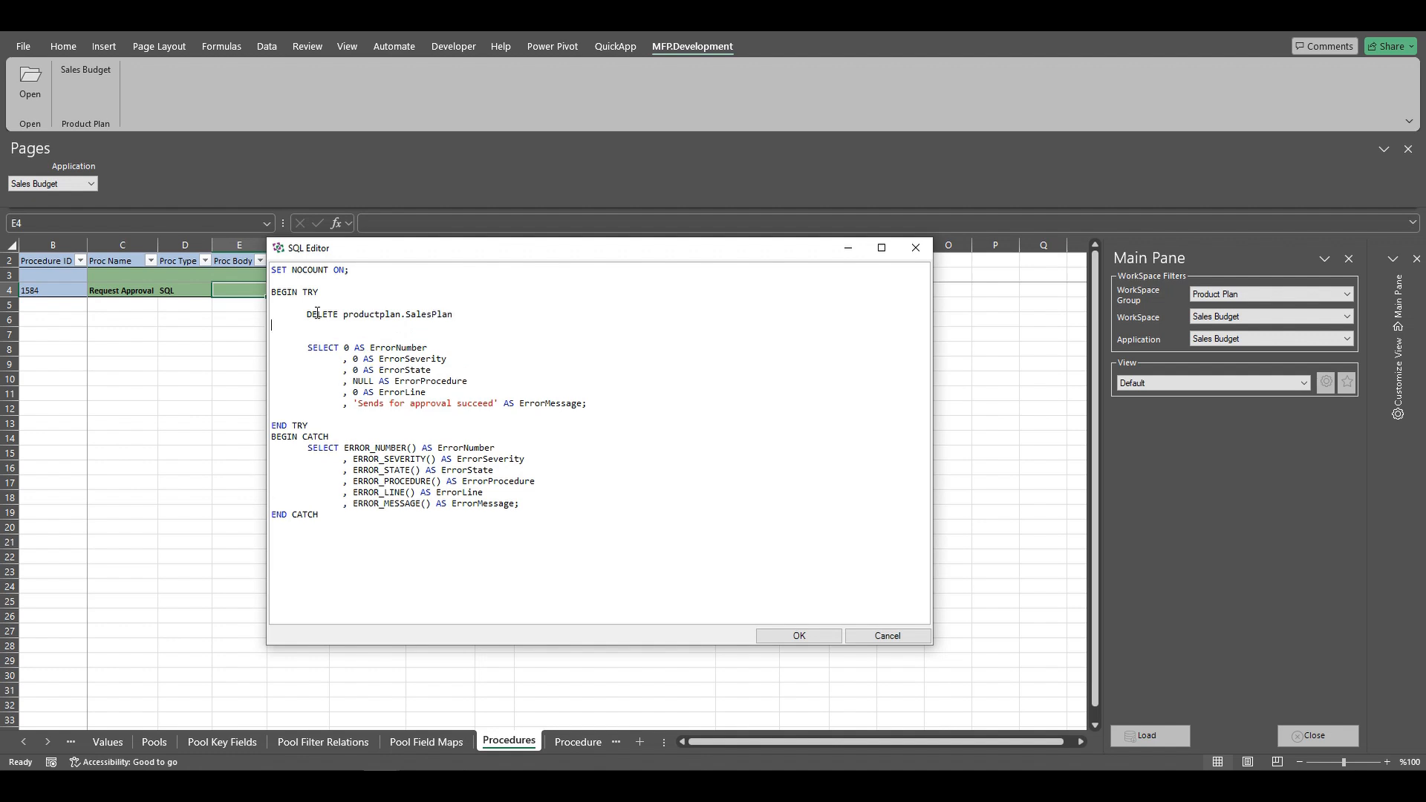
{"action": "type", "text": "WHERE PlanStatusID = 2"}
{"action": "key", "text": "Return"}
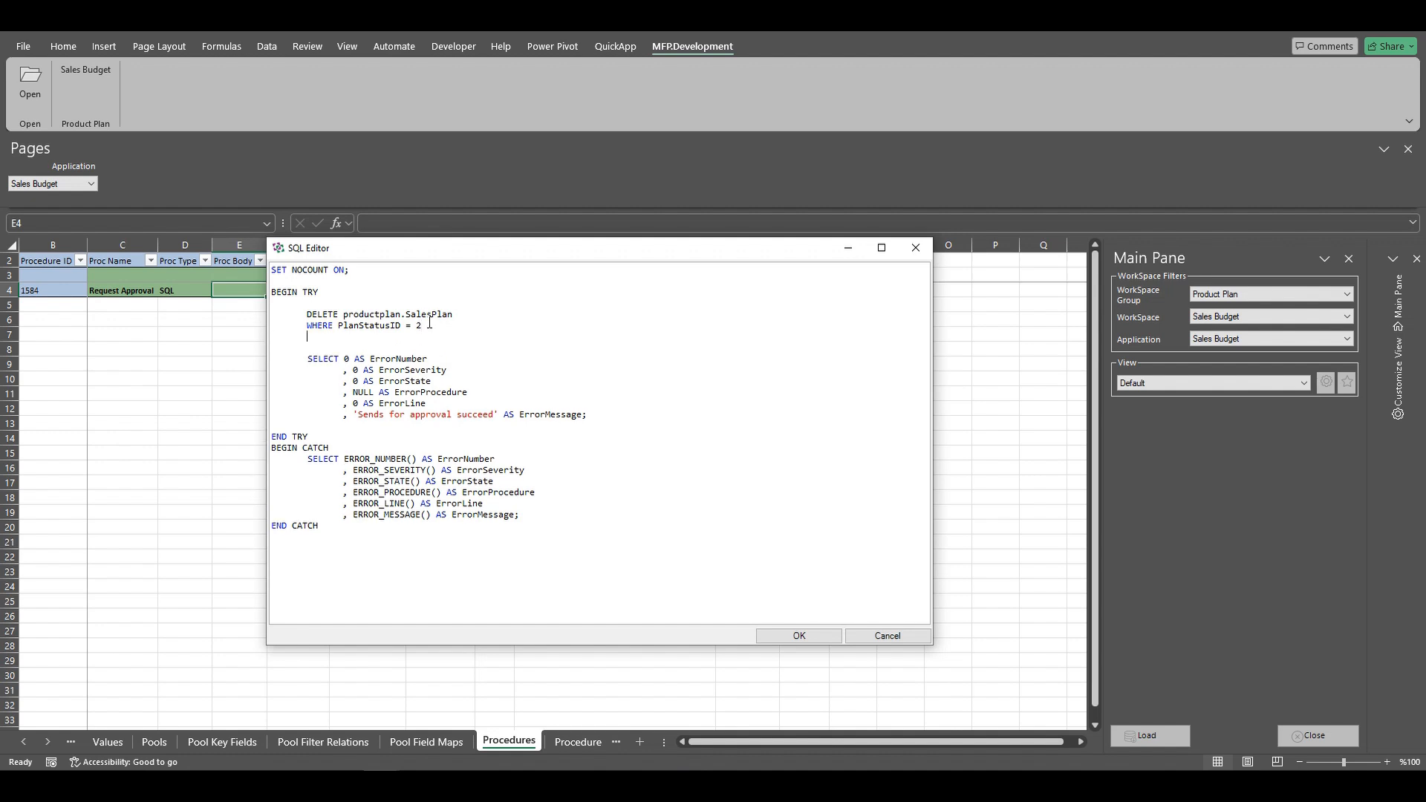
- Add the condition AND SalesChannelID = #[Sales Channel] to the DELETE statement
{"action": "type", "text": "AND "}
{"action": "type", "text": "SalesChanne"}
{"action": "type", "text": "lID"}
{"action": "type", "text": " ="}
{"action": "type", "text": "#"}
{"action": "type", "text": "[]"}
{"action": "type", "text": "Sales Channe"}
{"action": "type", "text": "l"}
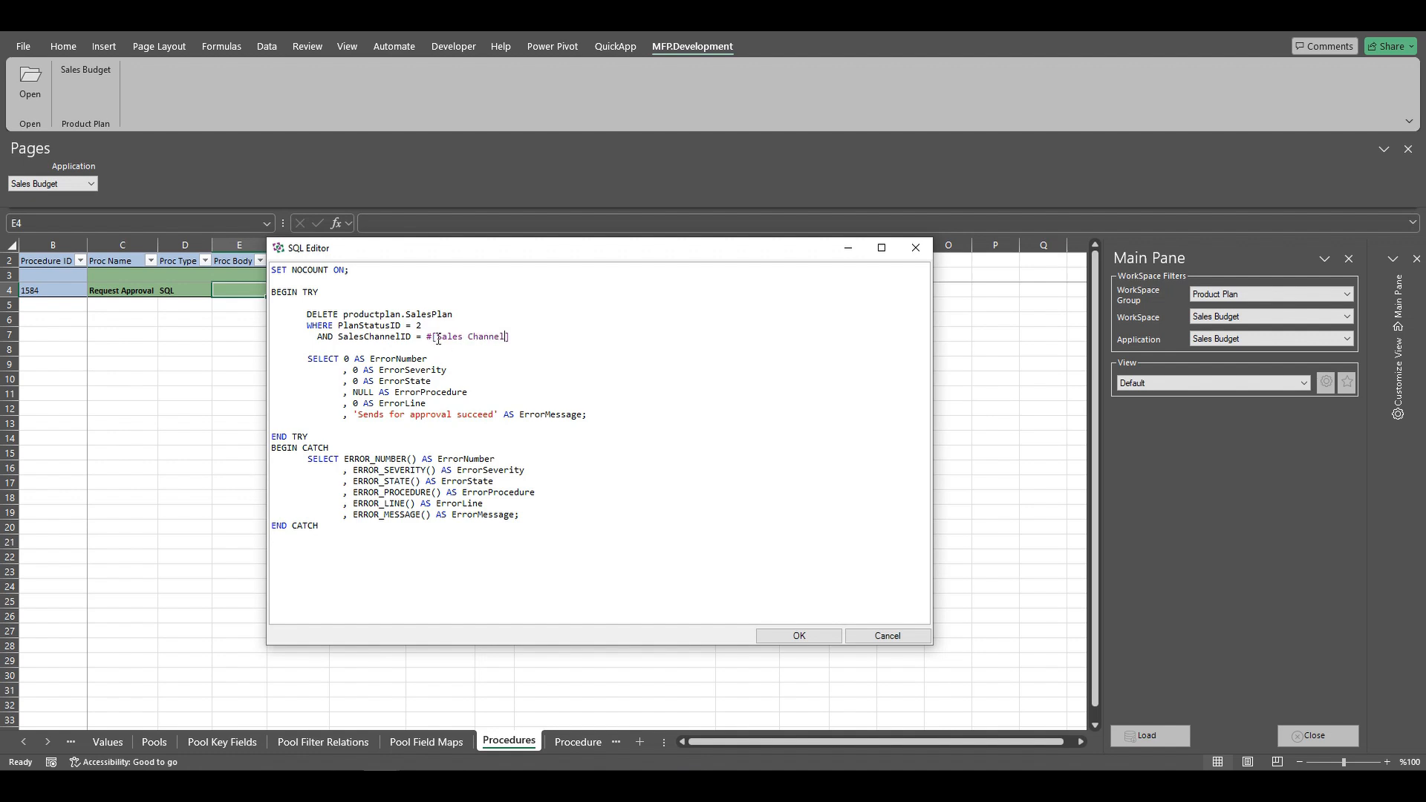
{"action": "left_click_drag", "start_coordinate": [511, 336], "coordinate": [427, 336]}
{"action": "left_click", "coordinate": [354, 338]}
{"action": "left_click", "coordinate": [526, 337]}
{"action": "key", "text": "Return"}
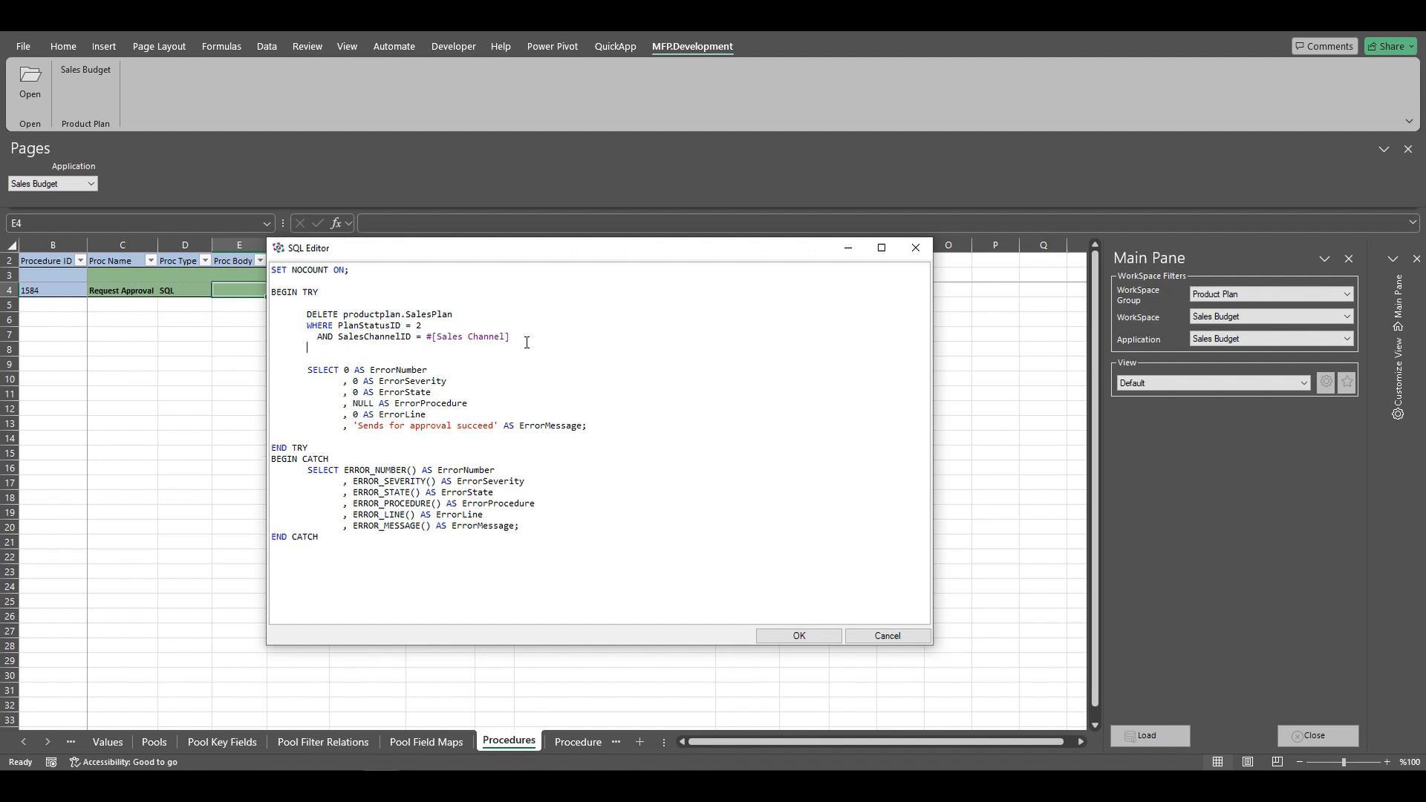
- Complete the DELETE with AND conditions matching SalesSeasonID to #[Sales Season], BrandID to #[Brand] and CategoryID to #[Category]
{"action": "type", "text": "AND SalesSeasonID  = #[Sales Seso"}
{"action": "key", "text": "BackSpace"}
{"action": "type", "text": "ason]"}
{"action": "key", "text": "Return"}
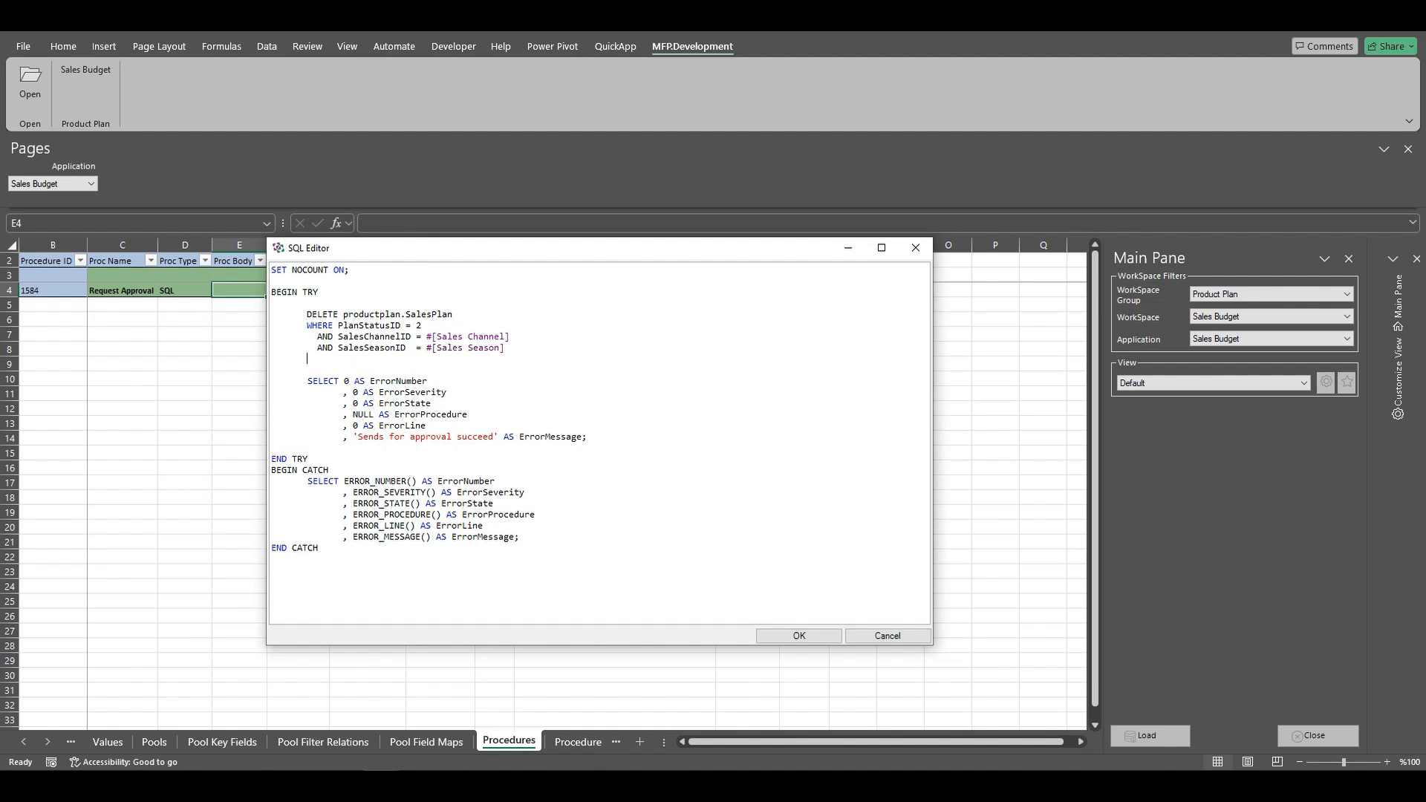
{"action": "type", "text": "AND BrandID        = #[Brand]"}
{"action": "key", "text": "Return"}
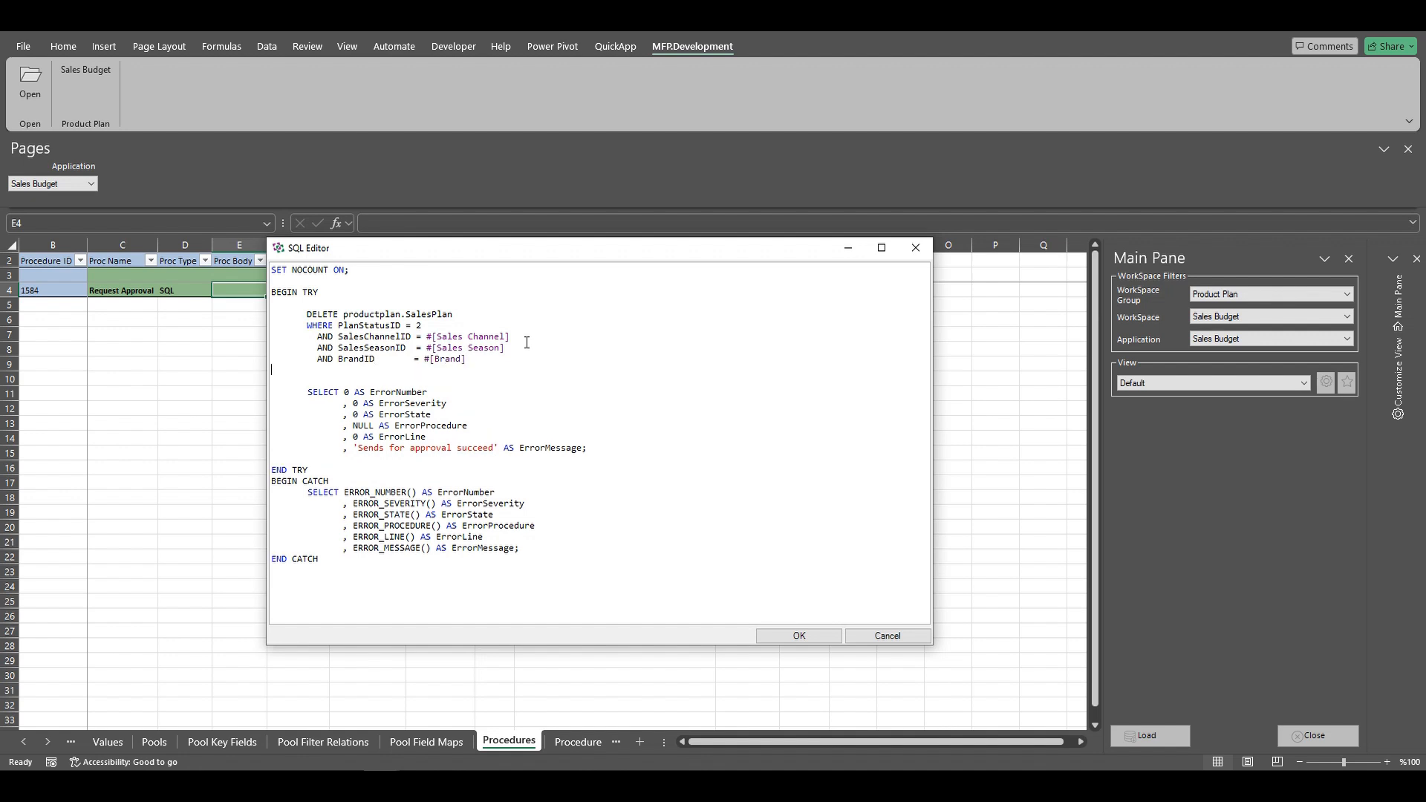
{"action": "type", "text": "AND CategoryID     = #[Category];"}
{"action": "key", "text": "Return"}
{"action": "key", "text": "Return"}
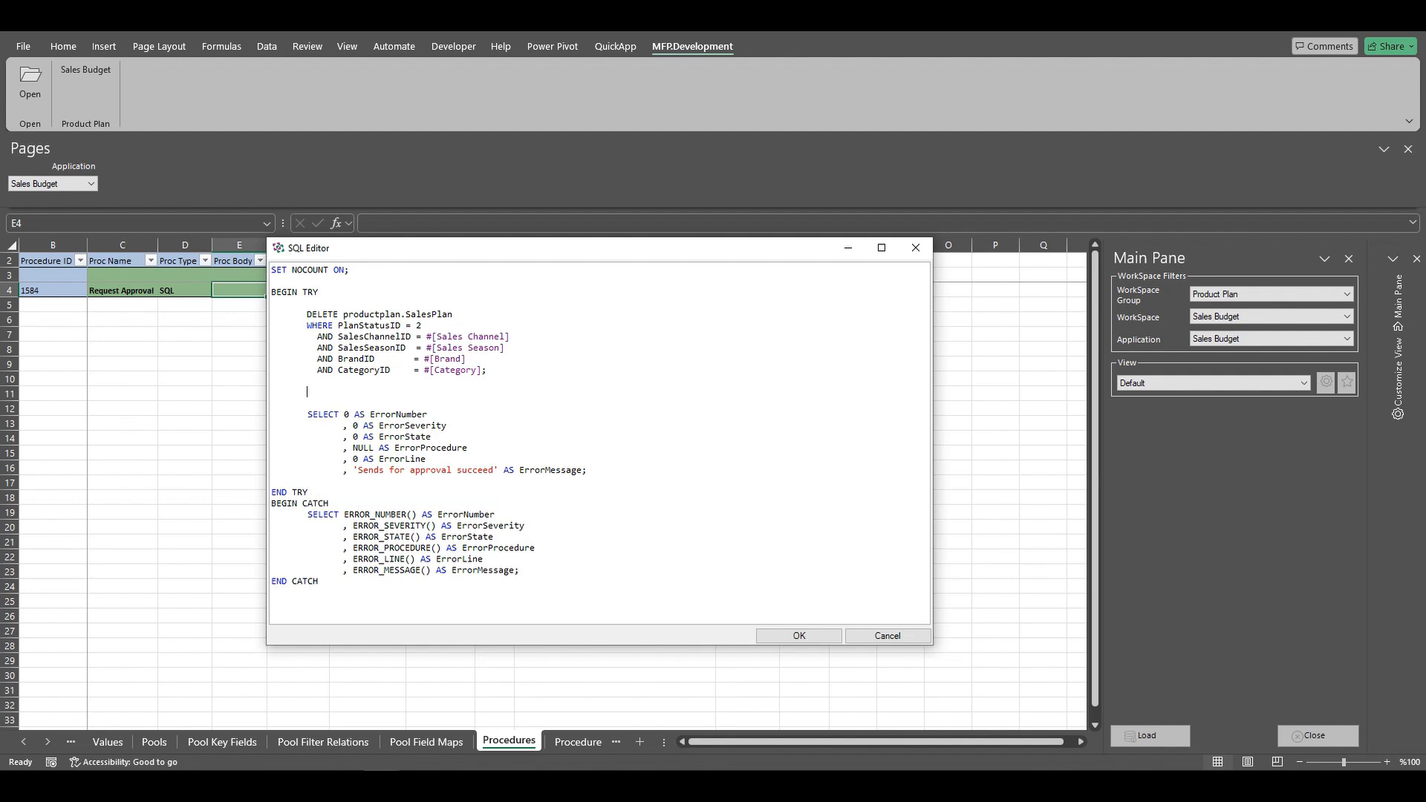
- Paste the INSERT INTO productplan.SalesPlan statement copying PlanStatusID 1 rows as 2 below the DELETE, and enlarge the editor to fit its long lines
{"action": "key", "text": "alt+Tab"}
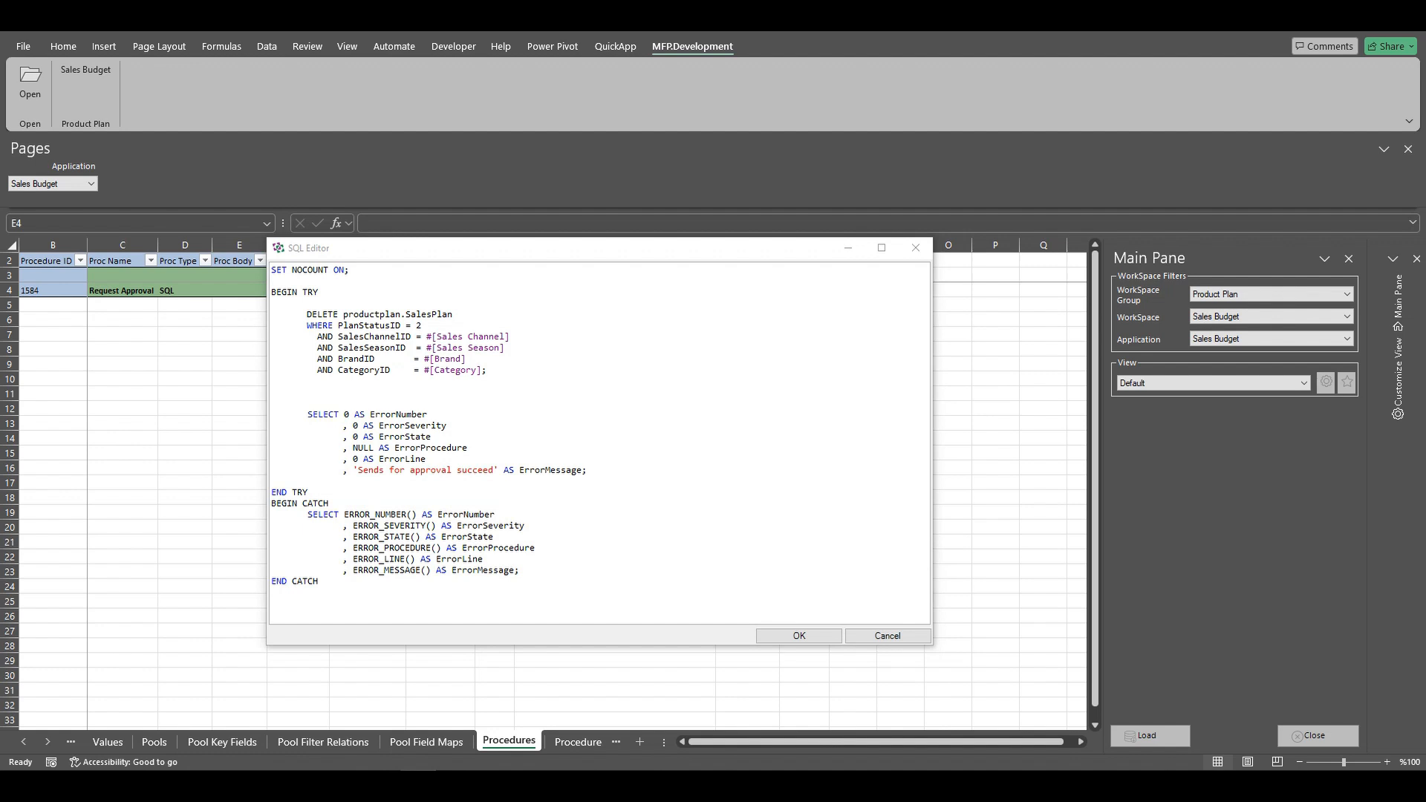
{"action": "left_click", "coordinate": [280, 393]}
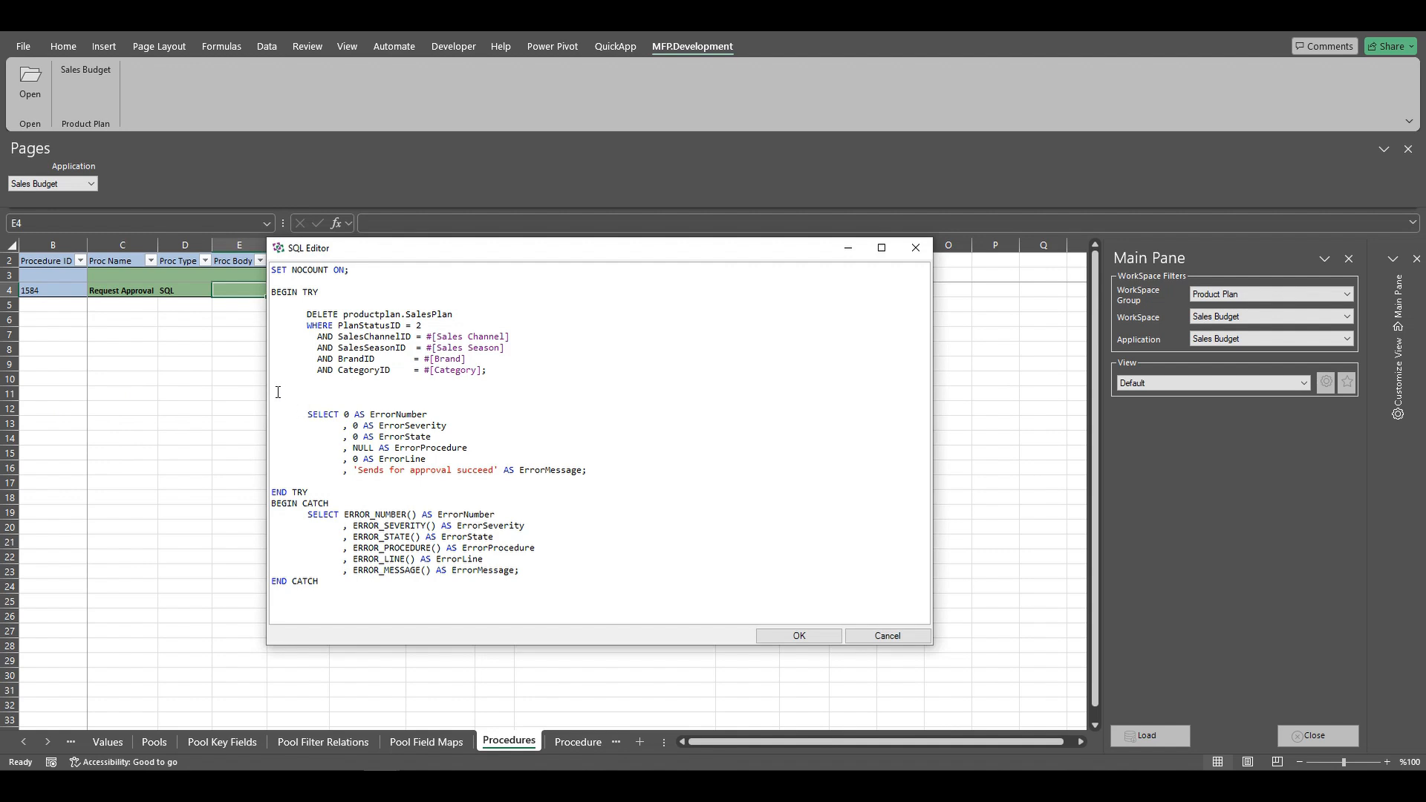
{"action": "key", "text": "ctrl+v"}
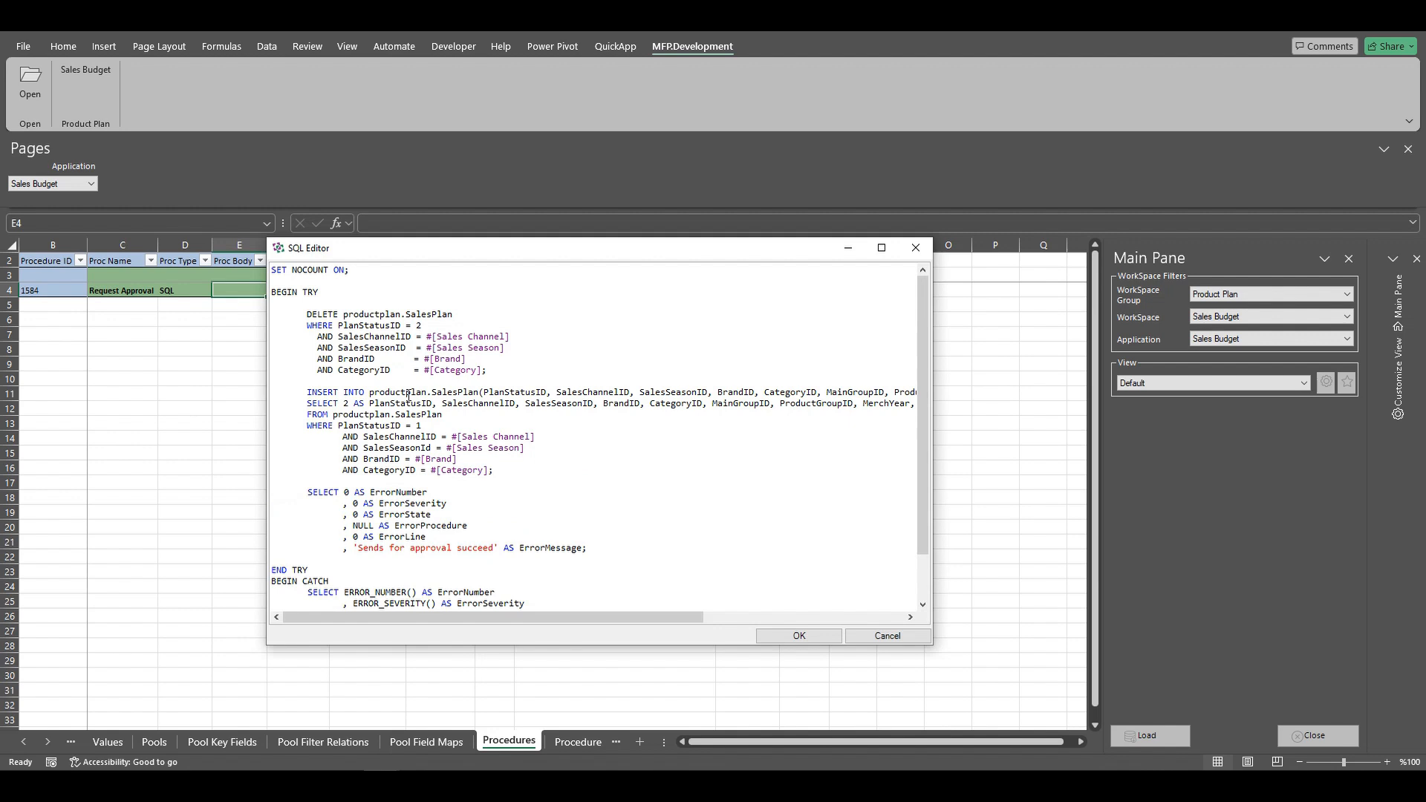
{"action": "left_click", "coordinate": [355, 426]}
{"action": "left_click_drag", "start_coordinate": [343, 403], "coordinate": [432, 403]}
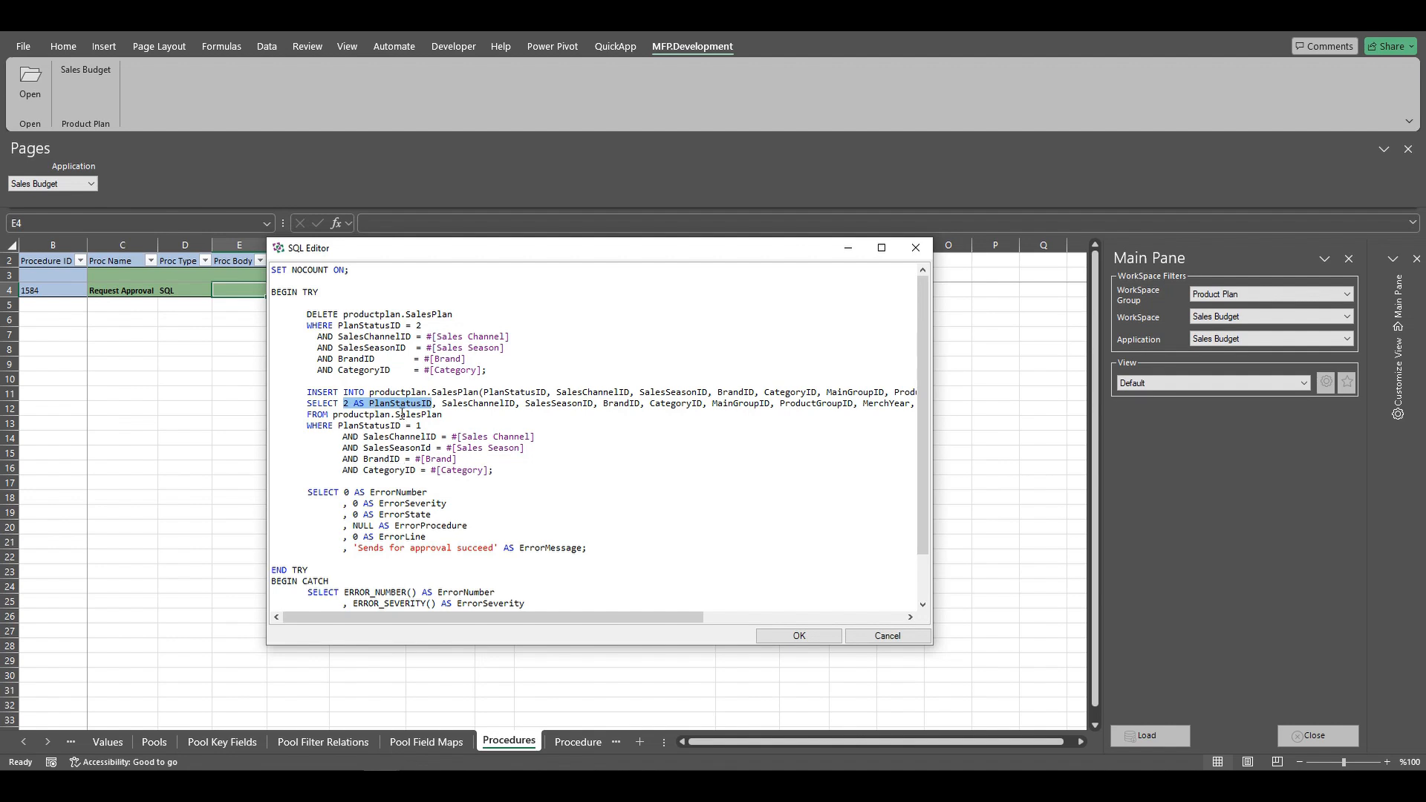
{"action": "left_click_drag", "start_coordinate": [267, 238], "coordinate": [79, 82]}
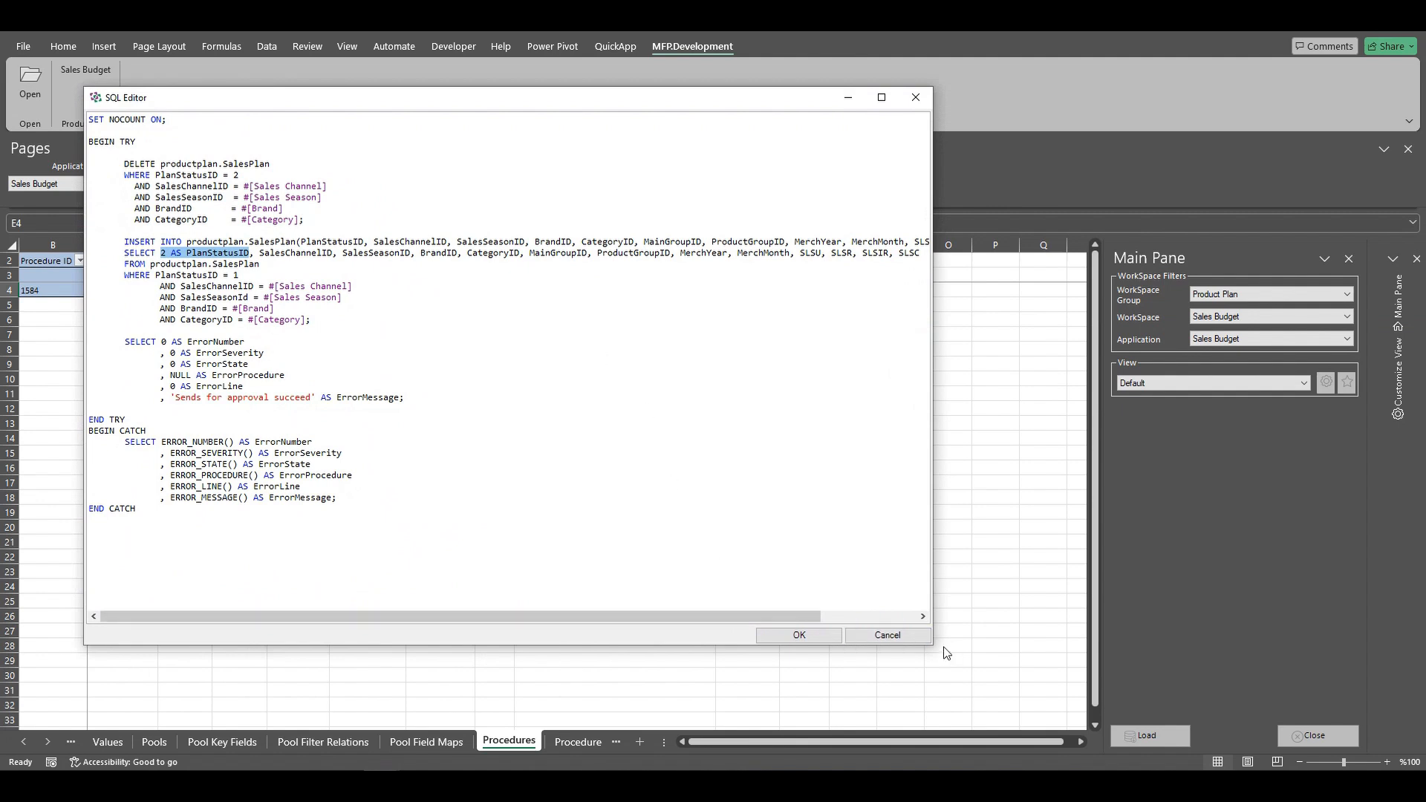
{"action": "left_click_drag", "start_coordinate": [932, 643], "coordinate": [1111, 698]}
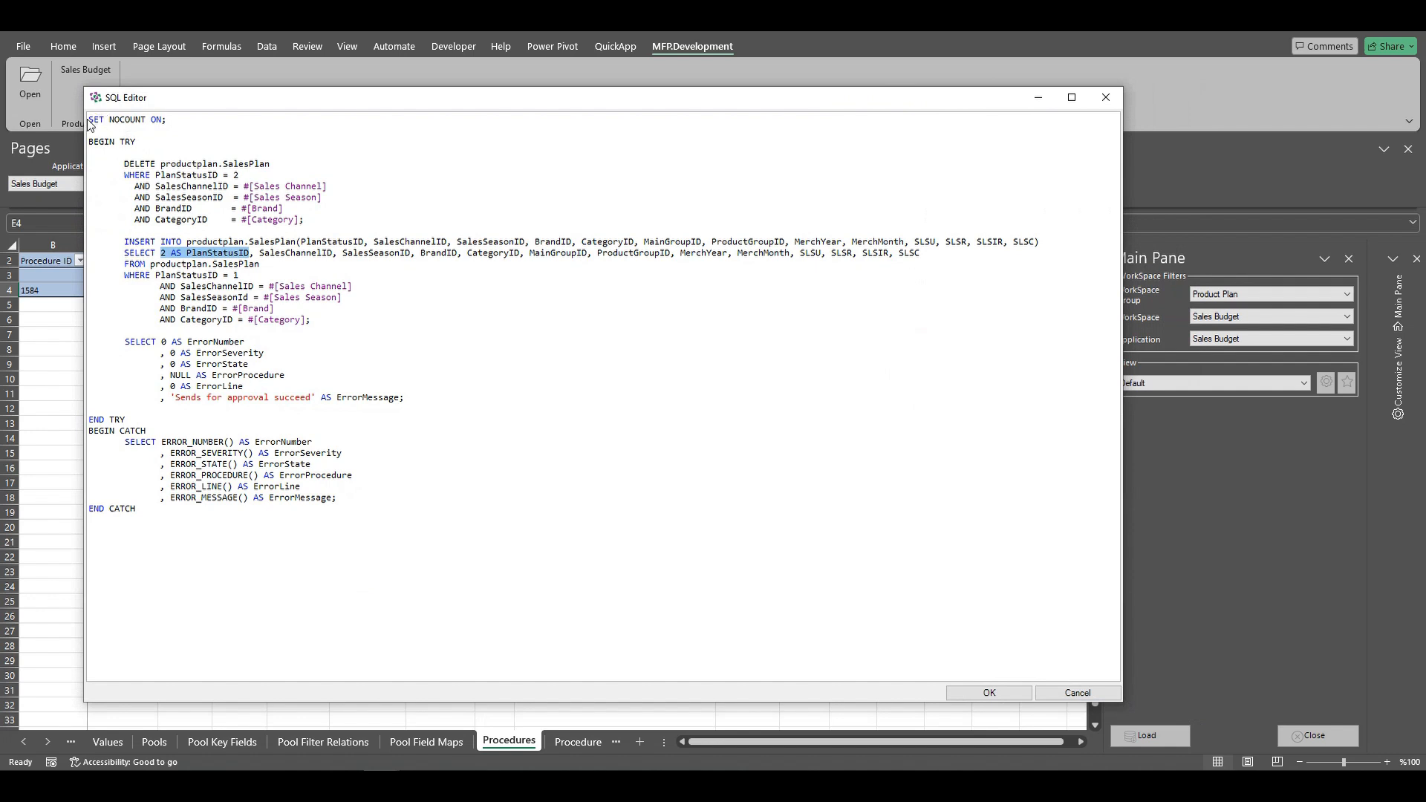
- Review the DELETE, INSERT, success and error statements and the #[Sales Channel] parameter, and accept the procedure body
{"action": "left_click_drag", "start_coordinate": [182, 121], "coordinate": [326, 225]}
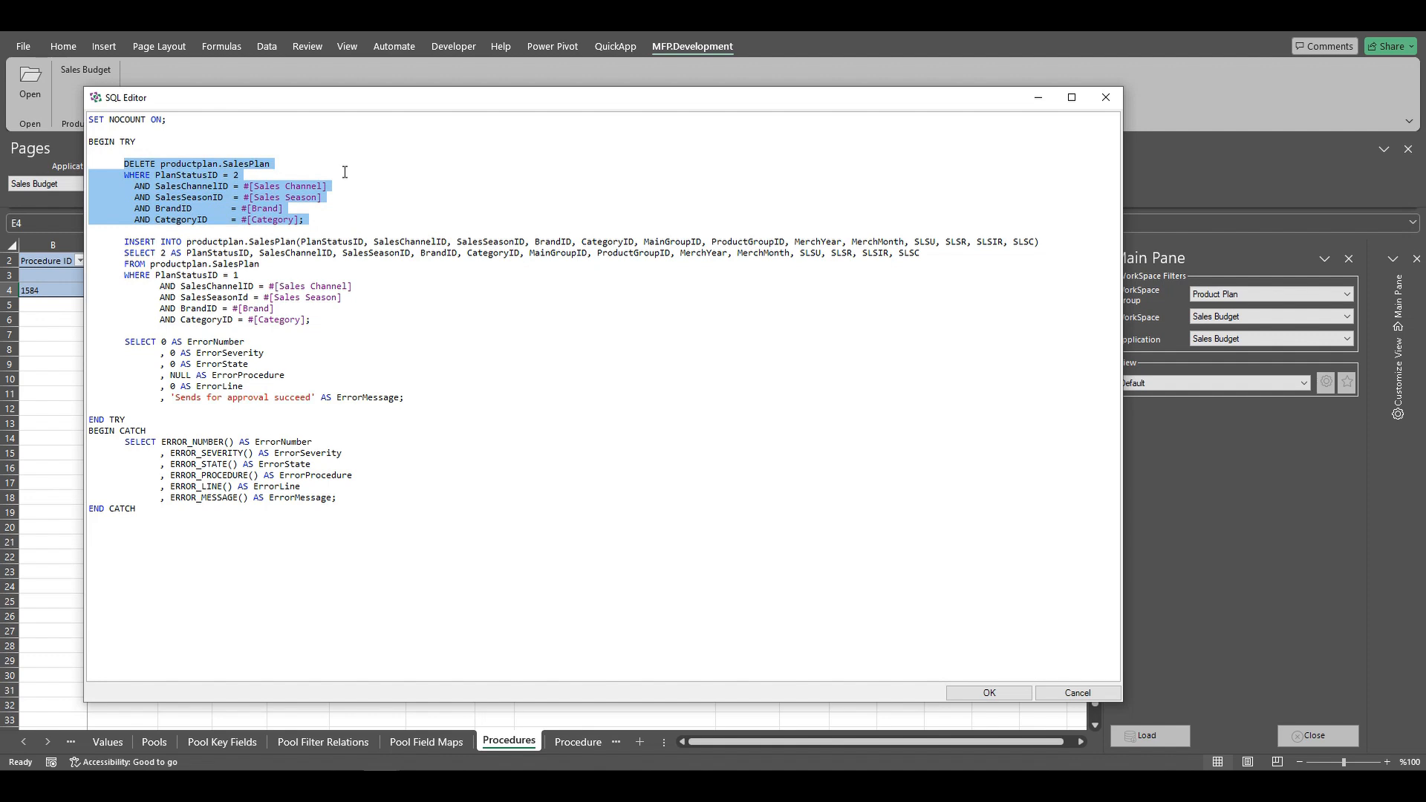
{"action": "left_click_drag", "start_coordinate": [122, 242], "coordinate": [360, 317]}
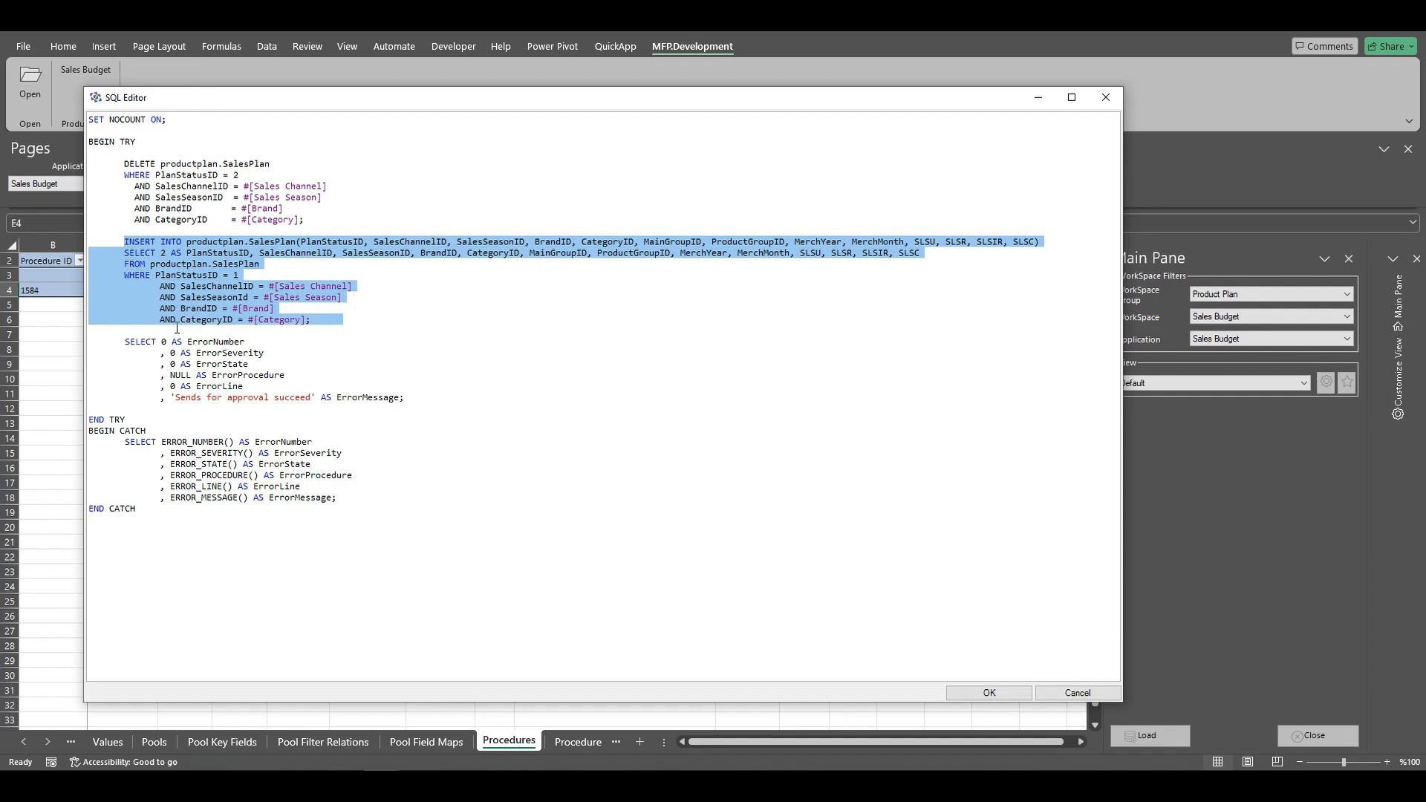
{"action": "left_click_drag", "start_coordinate": [127, 341], "coordinate": [438, 398]}
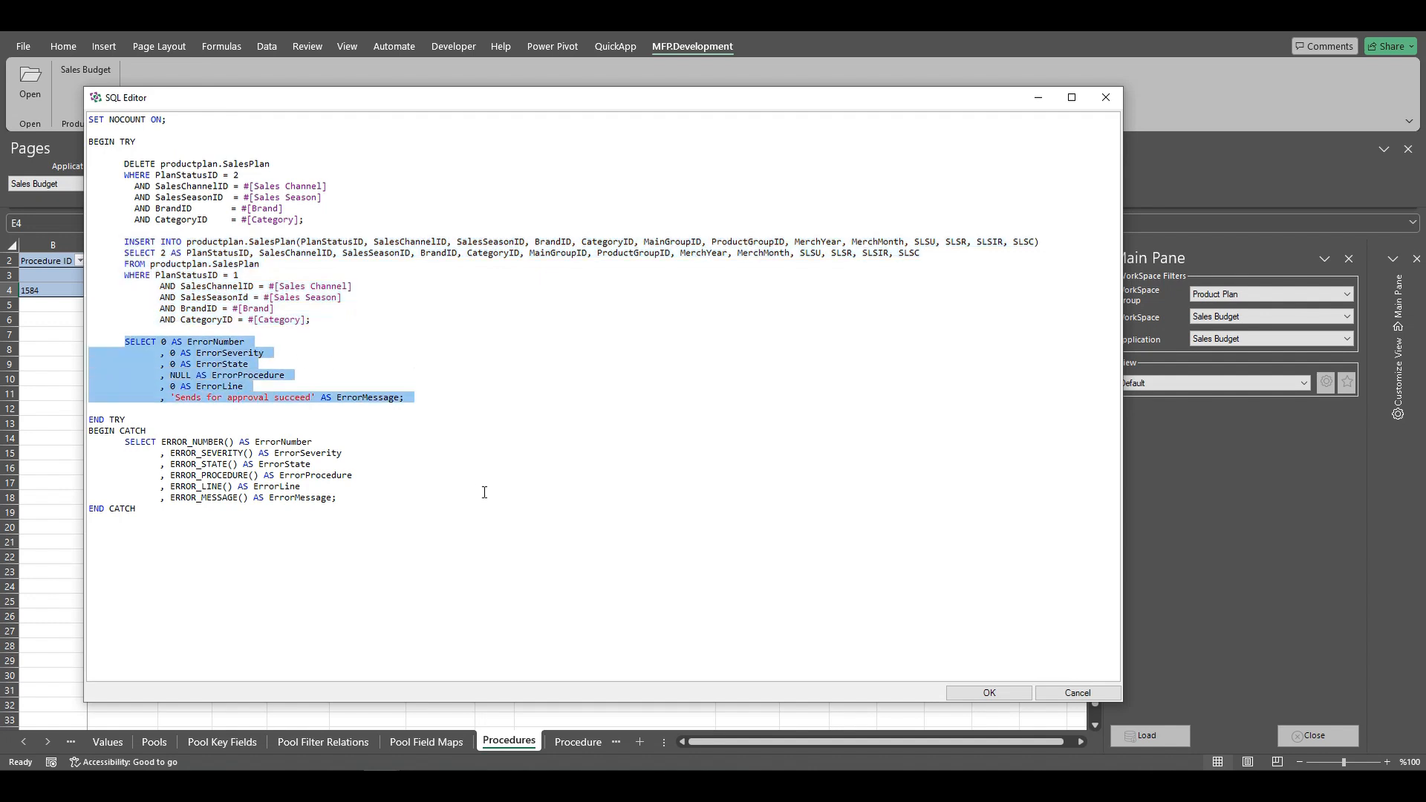
{"action": "left_click_drag", "start_coordinate": [120, 444], "coordinate": [364, 502]}
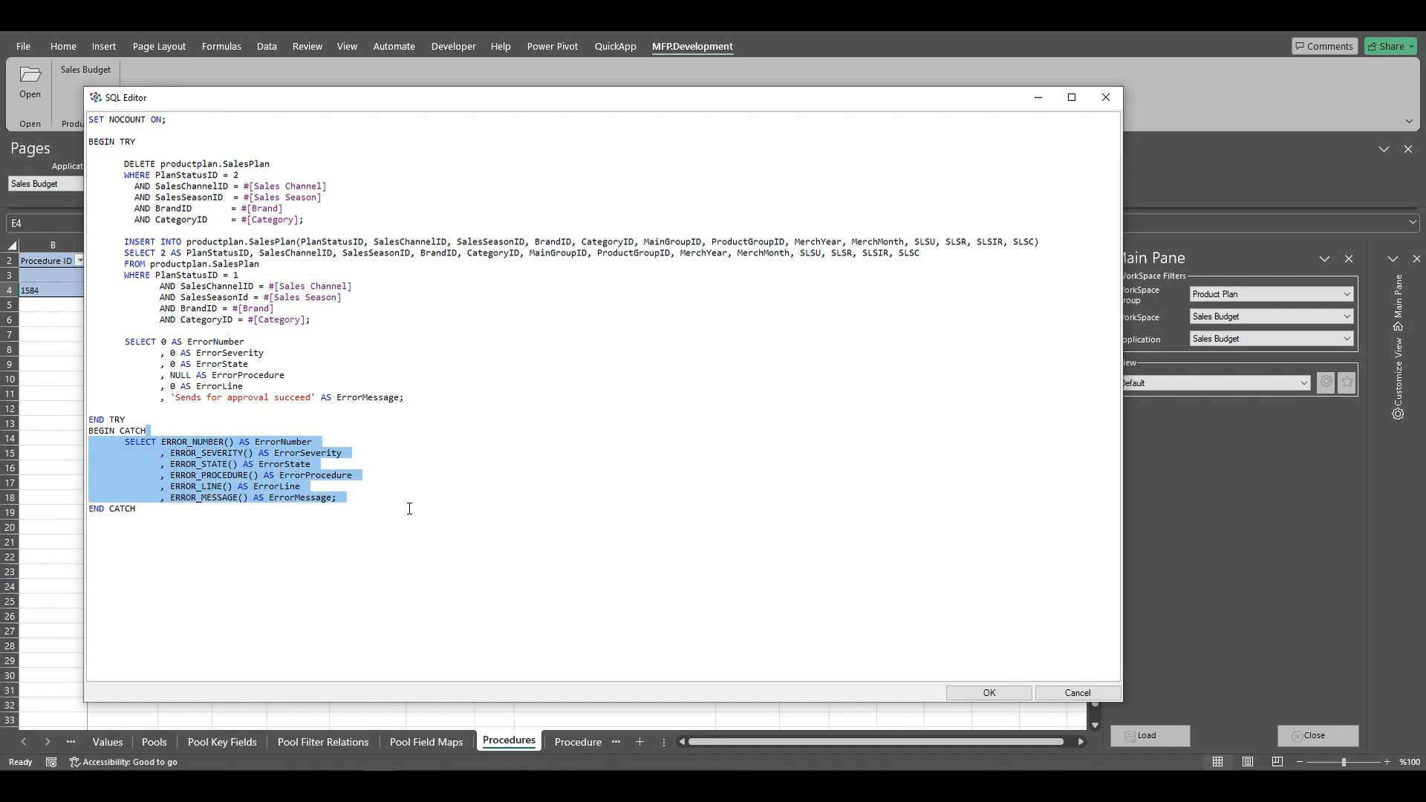
{"action": "double_click", "coordinate": [246, 187]}
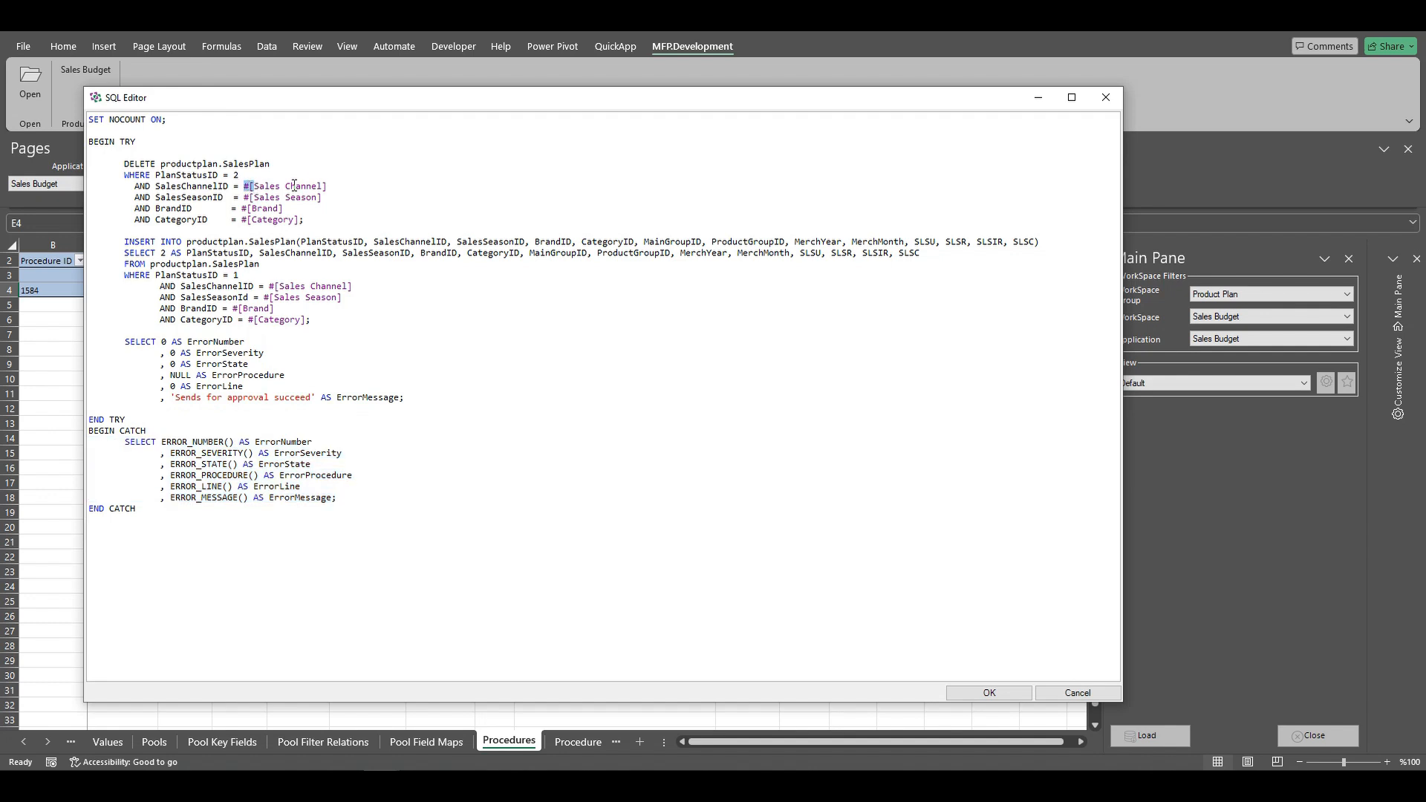
{"action": "left_click_drag", "start_coordinate": [327, 187], "coordinate": [244, 191]}
{"action": "left_click", "coordinate": [244, 187]}
{"action": "left_click", "coordinate": [999, 693]}
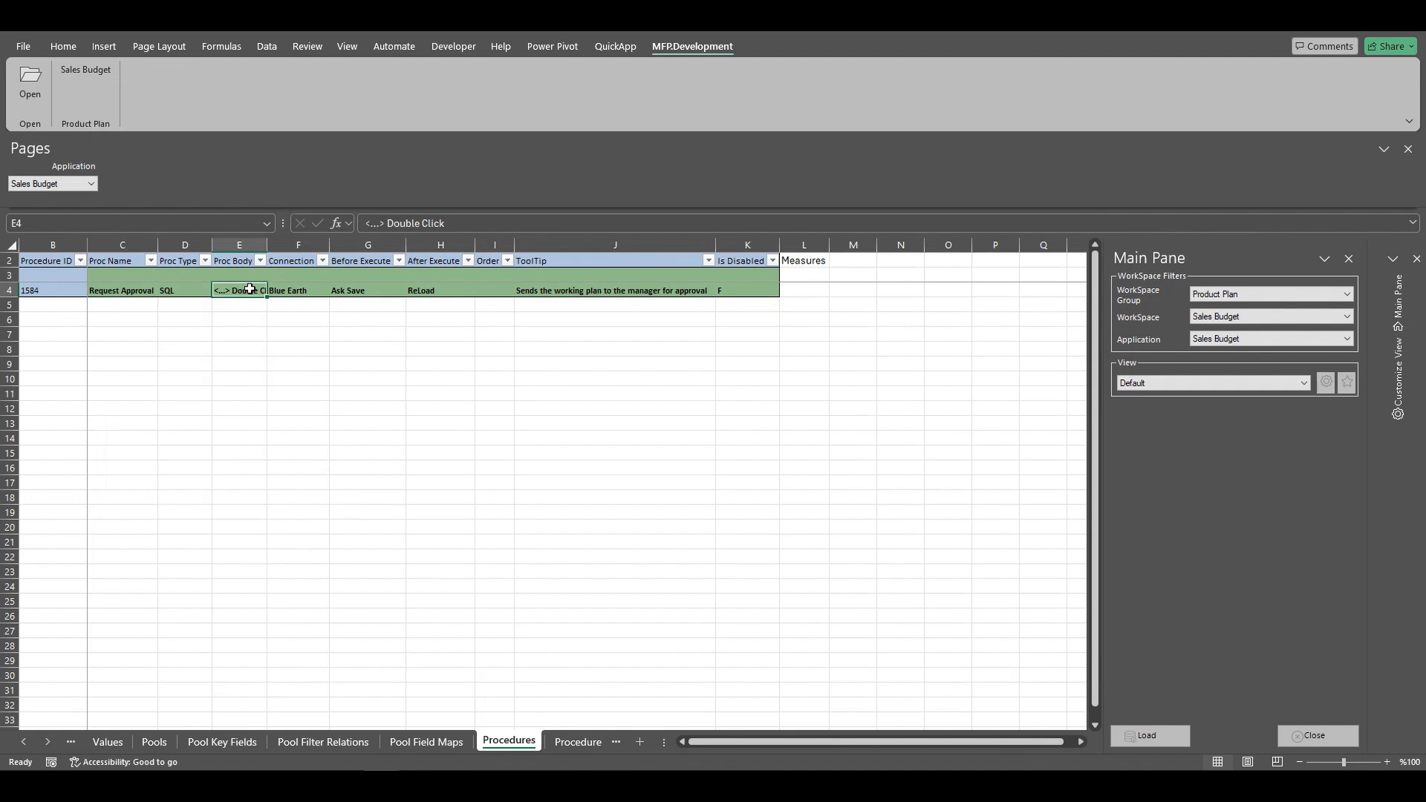
- Open the Sales Budget application and show its workspace filters
{"action": "left_click", "coordinate": [81, 69]}
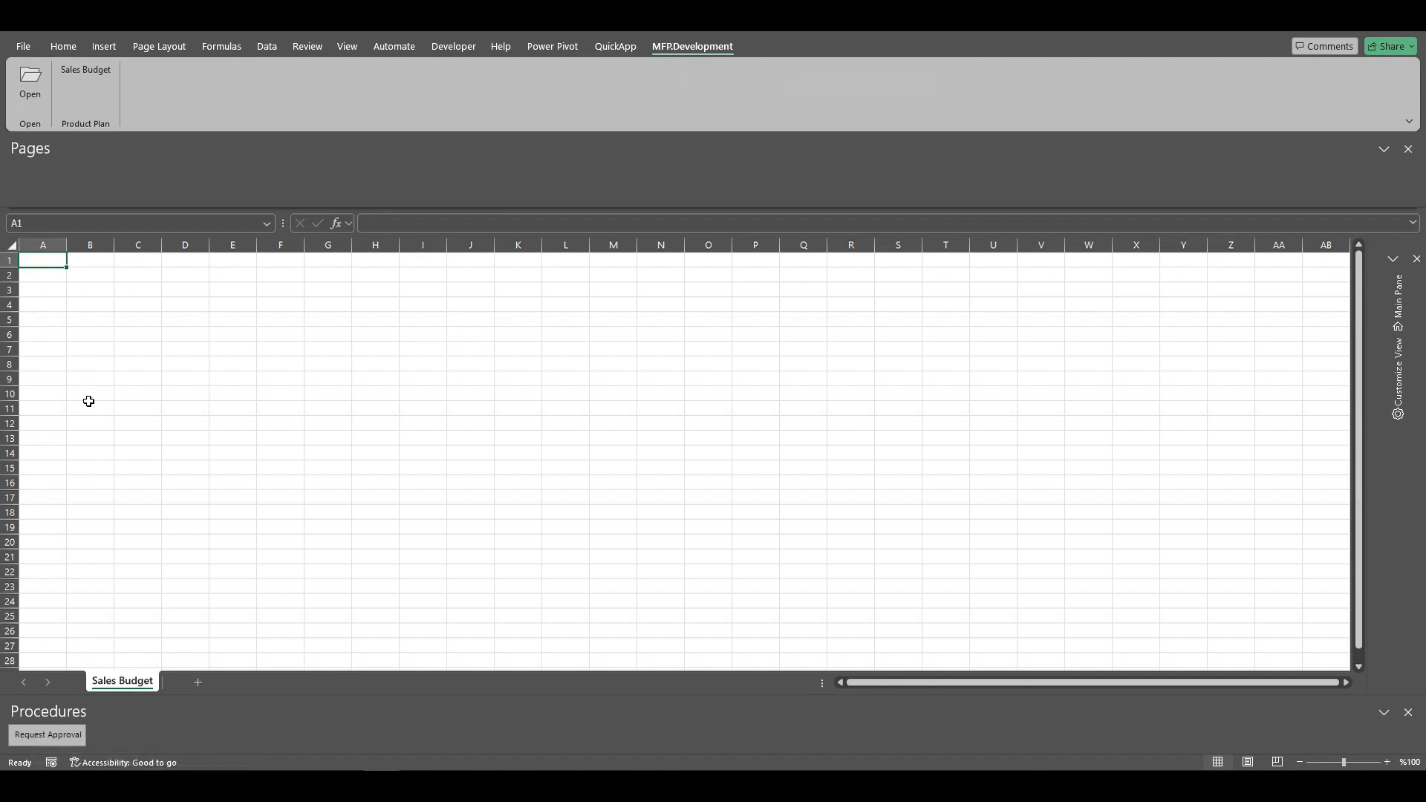
{"action": "left_click", "coordinate": [1399, 306]}
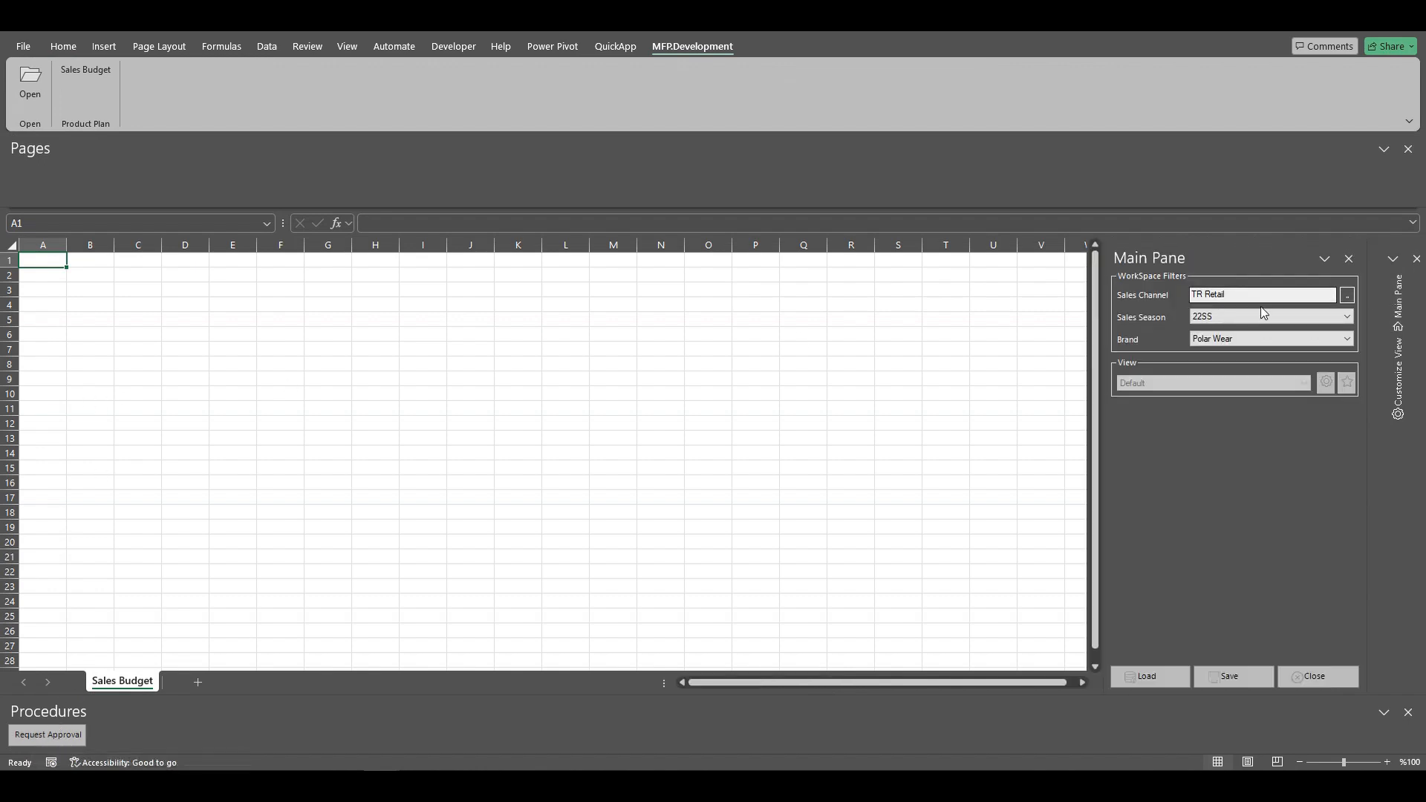
- Load the workspace data, then move Category from the row fields to the page fields and apply the view
{"action": "left_click", "coordinate": [1147, 676]}
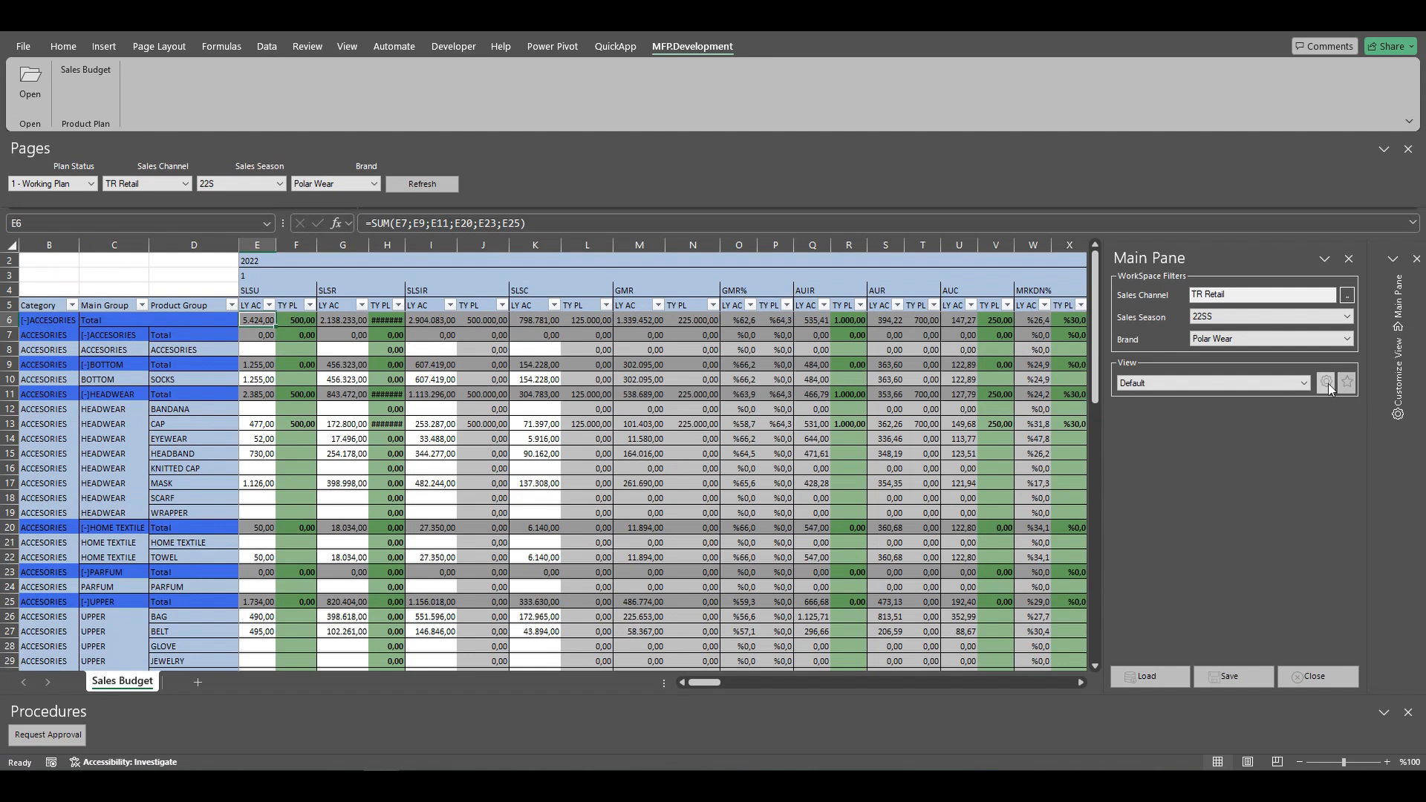
{"action": "left_click", "coordinate": [1327, 383]}
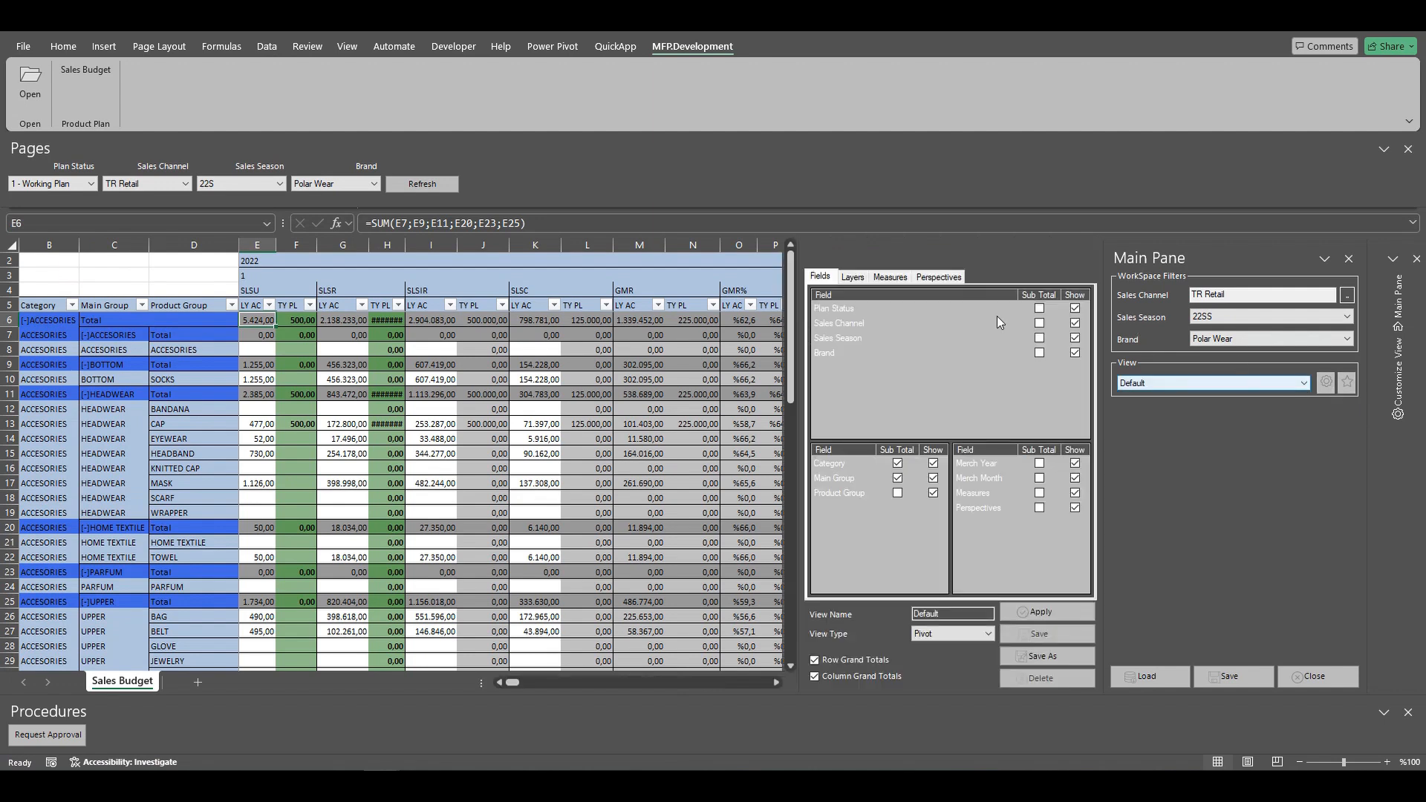
{"action": "left_click", "coordinate": [1040, 612]}
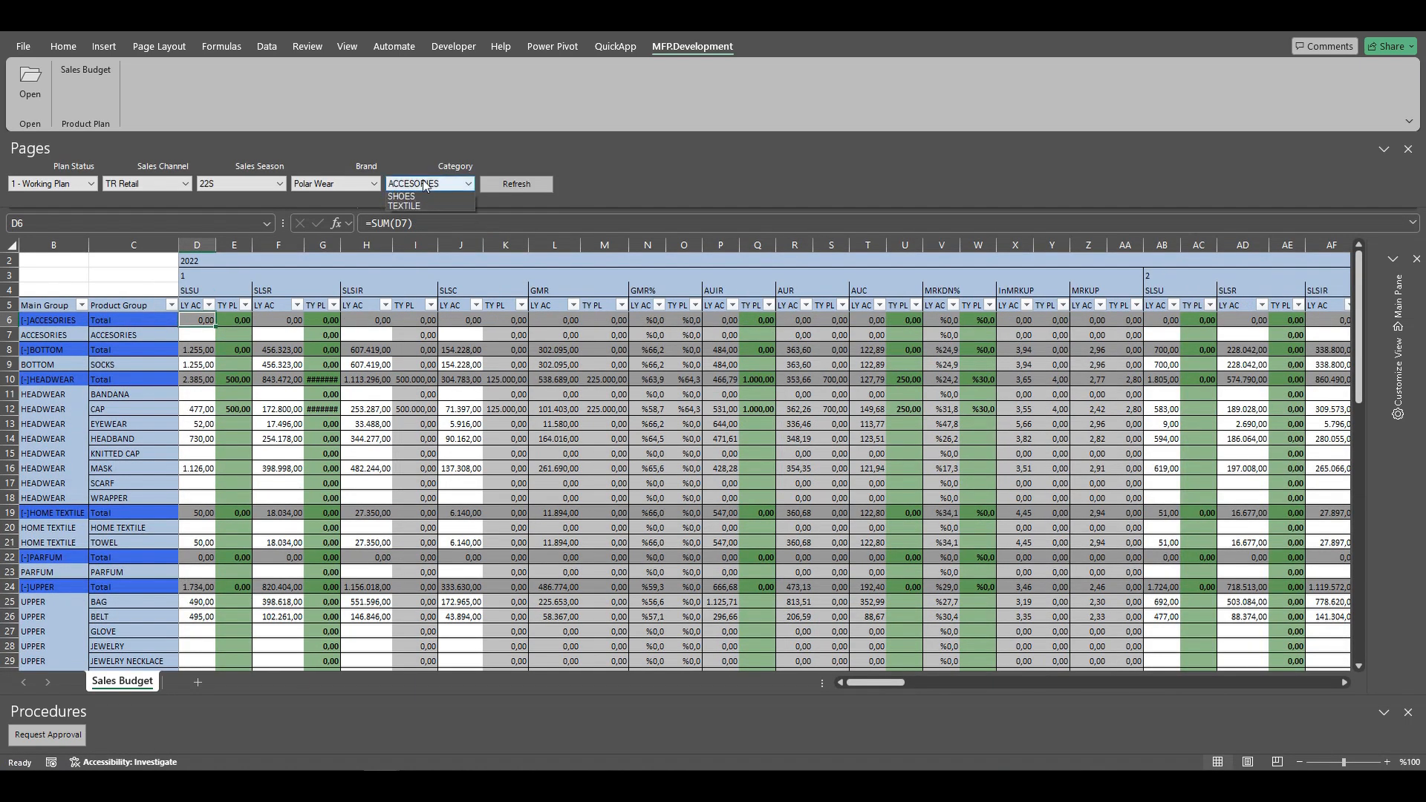
- Filter the sheet to the TEXTILE category, refresh it, and widen column G to fit its values
{"action": "left_click", "coordinate": [416, 206]}
{"action": "left_click", "coordinate": [526, 184]}
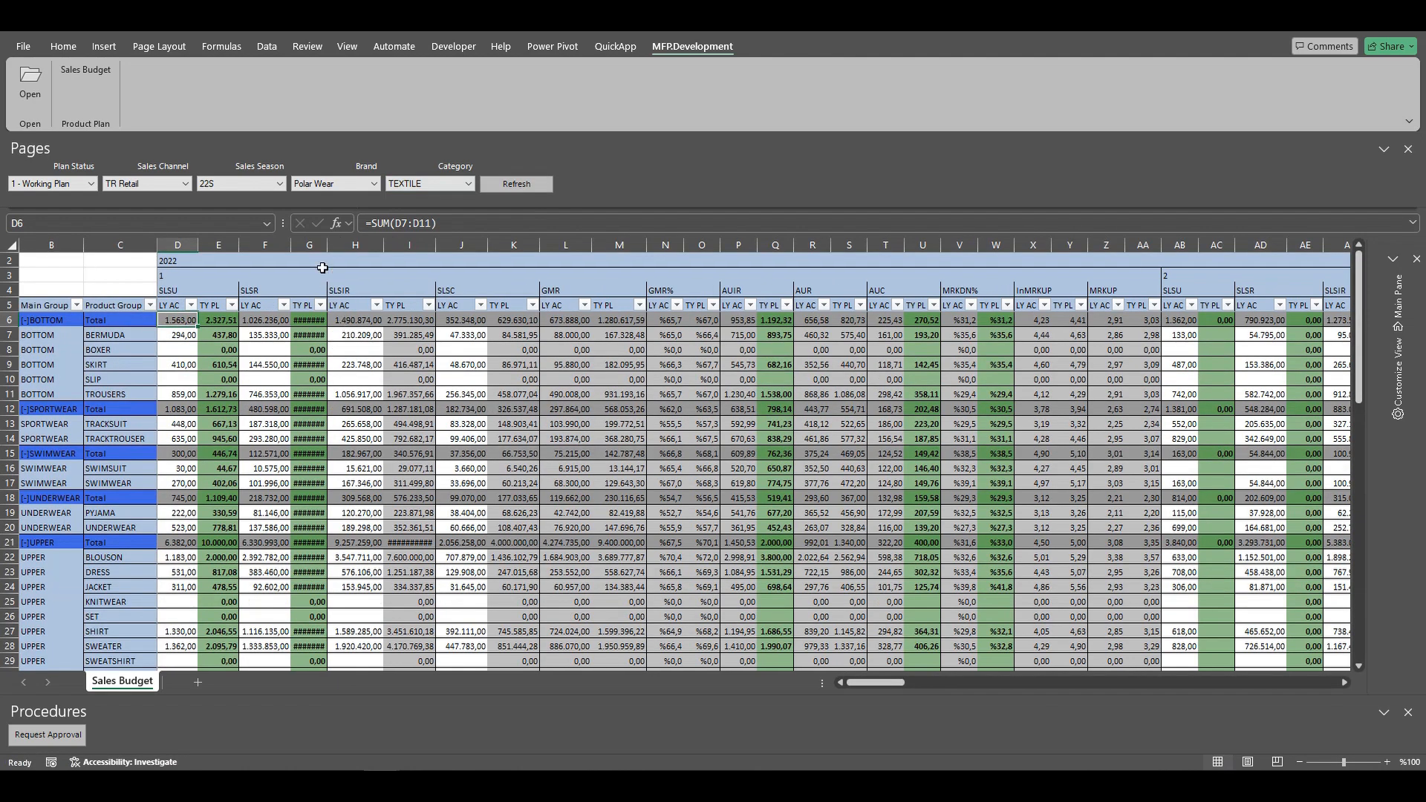
{"action": "double_click", "coordinate": [328, 245]}
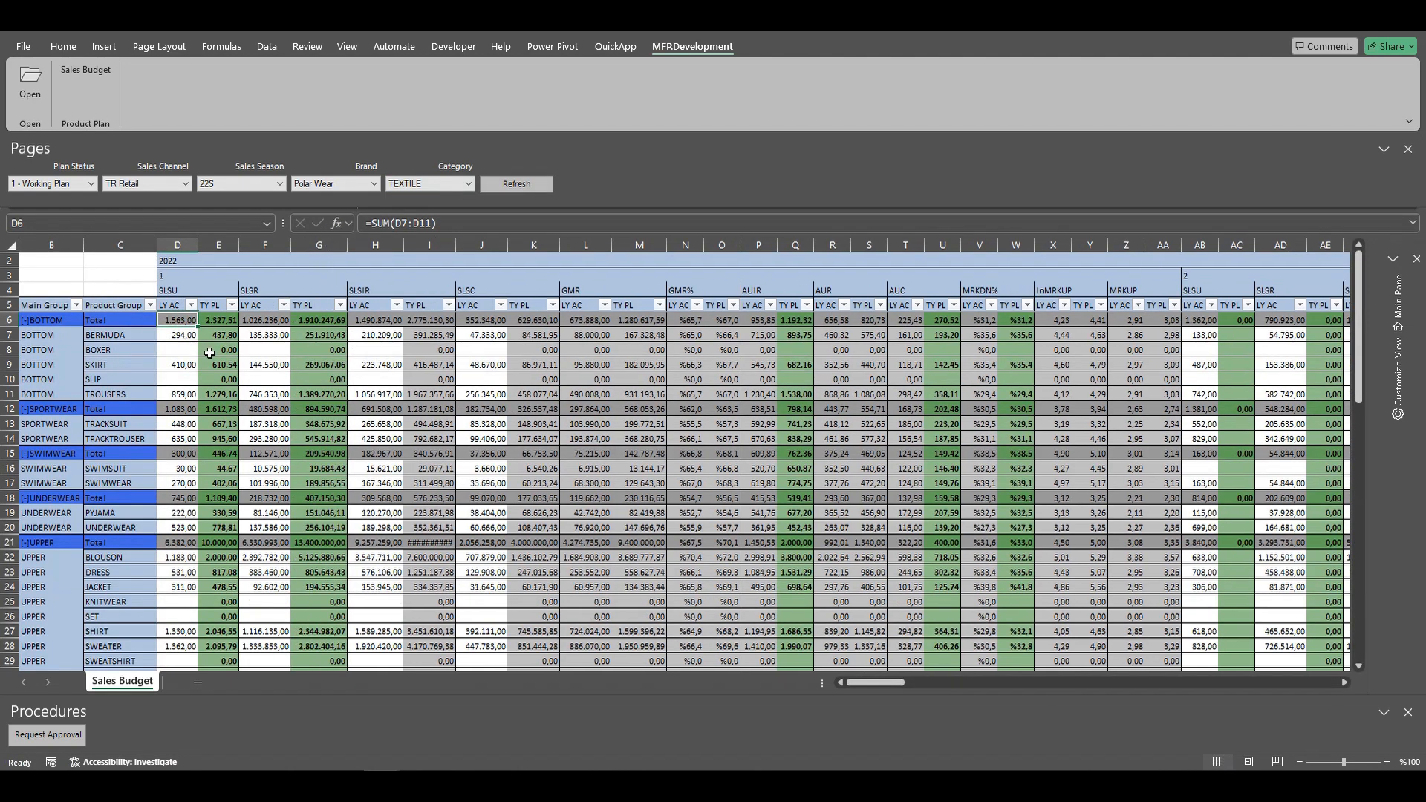
{"action": "scroll", "coordinate": [206, 416], "scroll_direction": "down", "scroll_amount": 3}
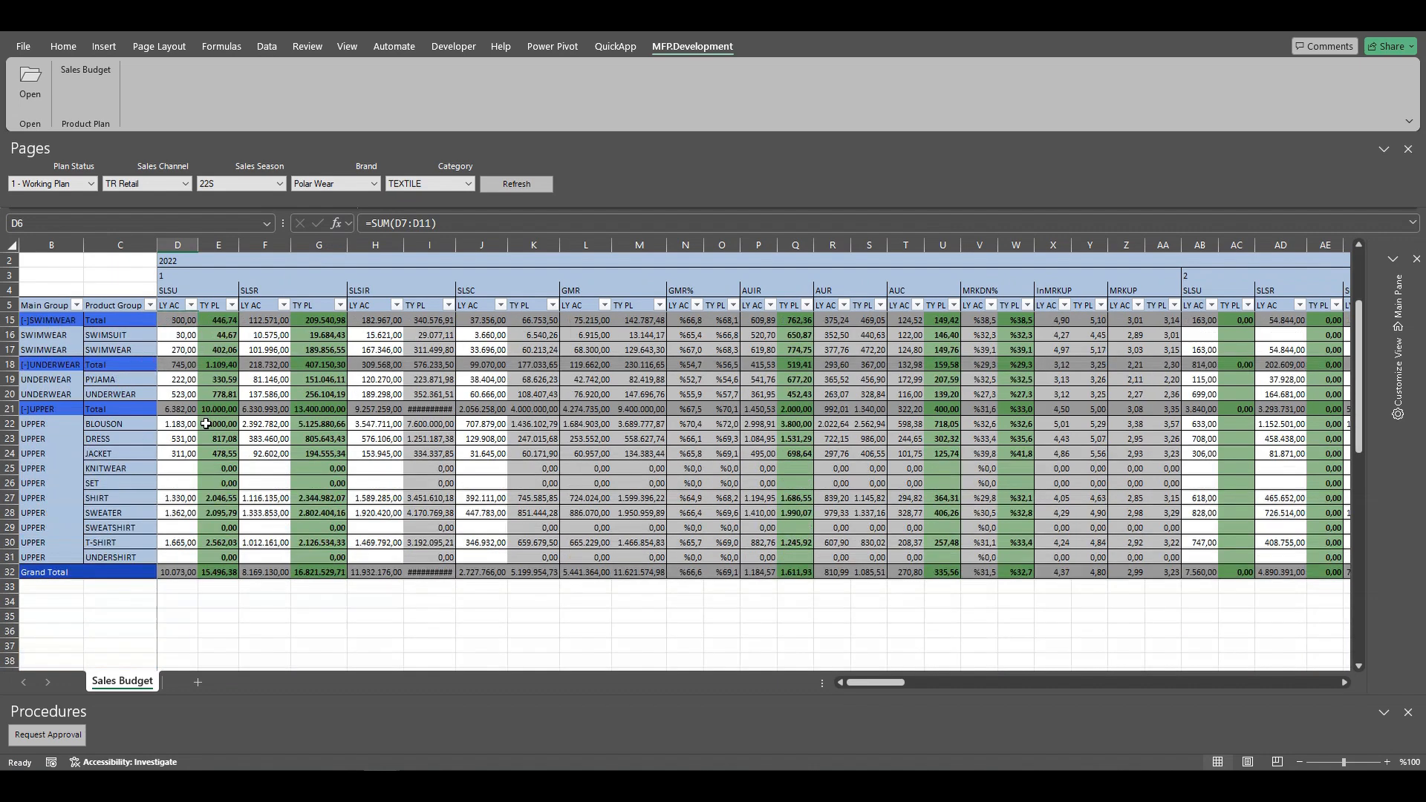
{"action": "left_click", "coordinate": [219, 573]}
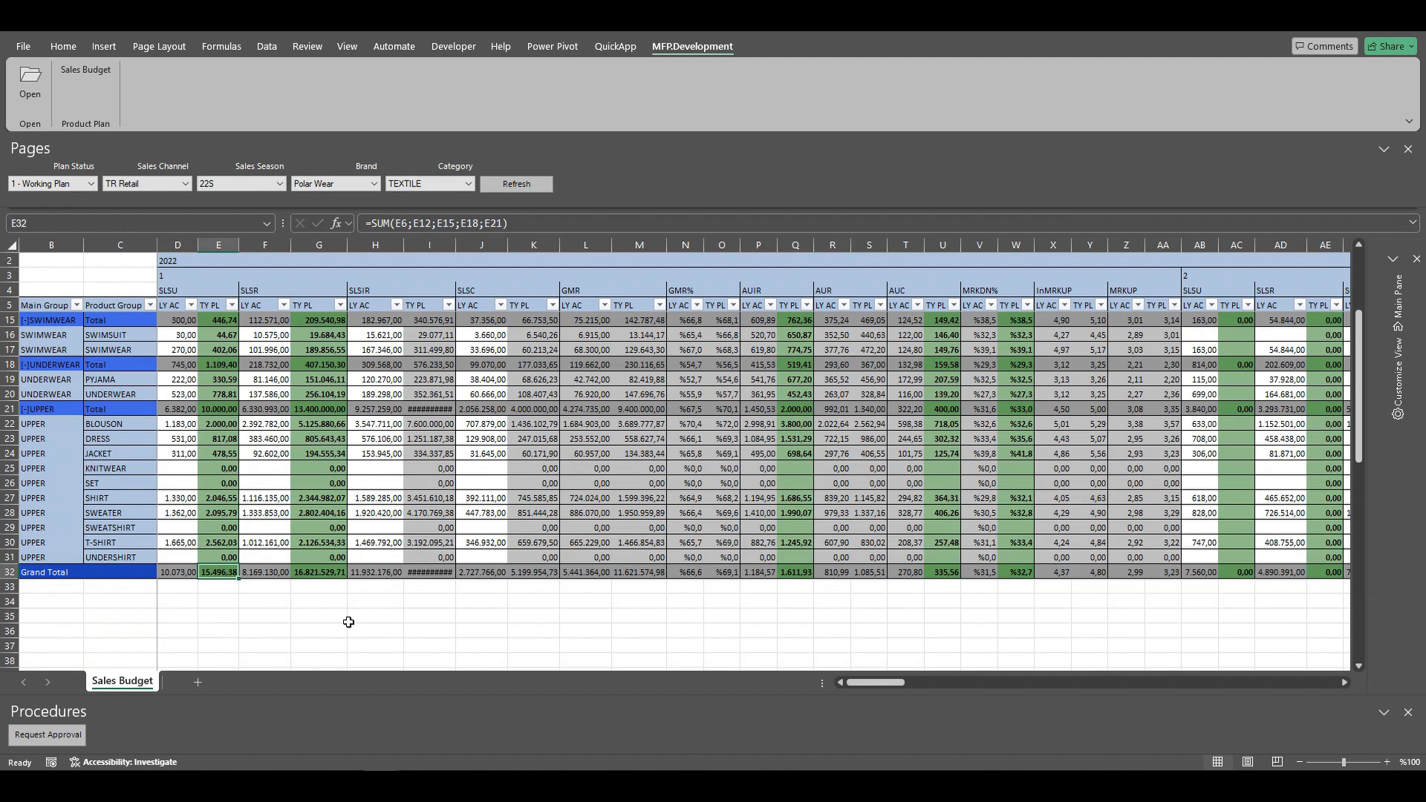
{"action": "type", "text": "15m"}
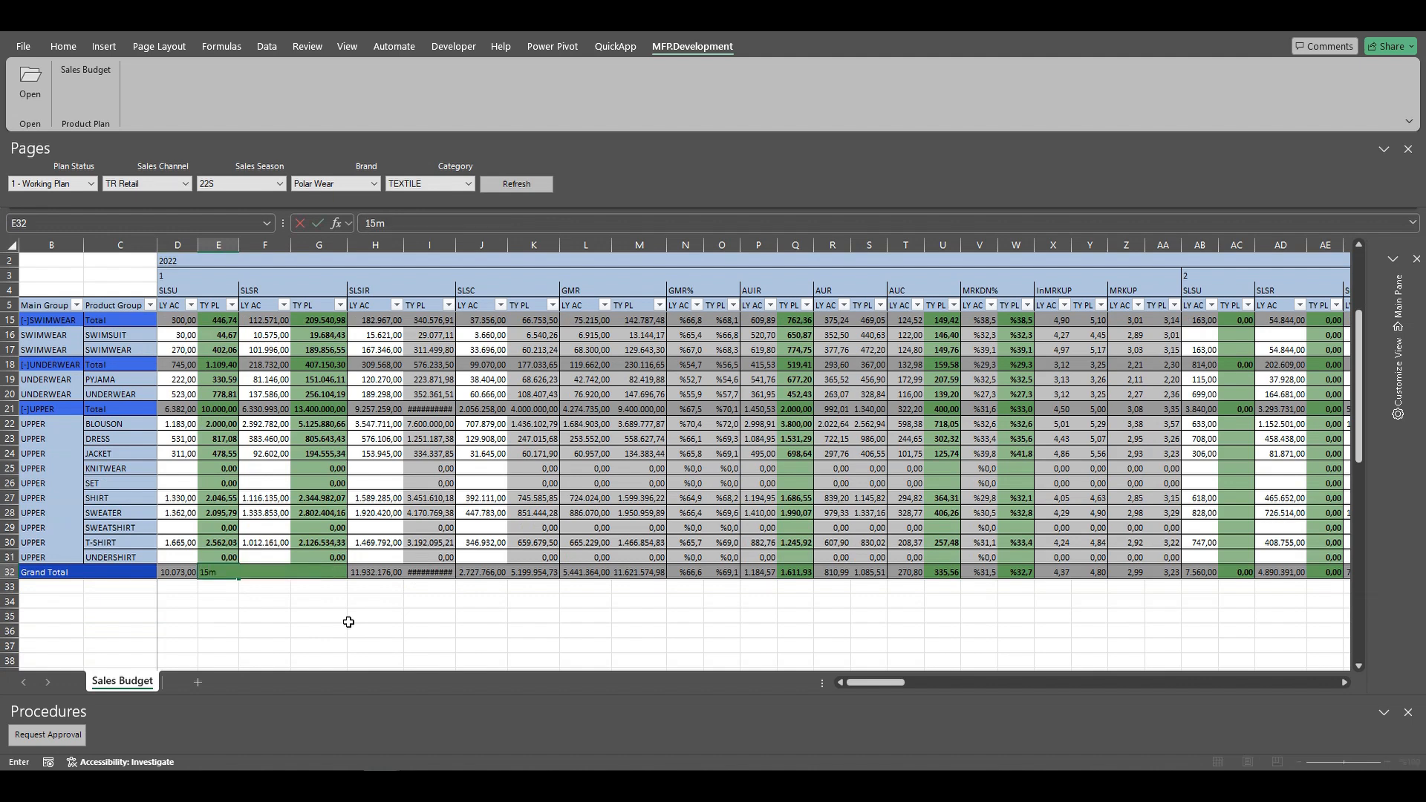
{"action": "key", "text": "Return"}
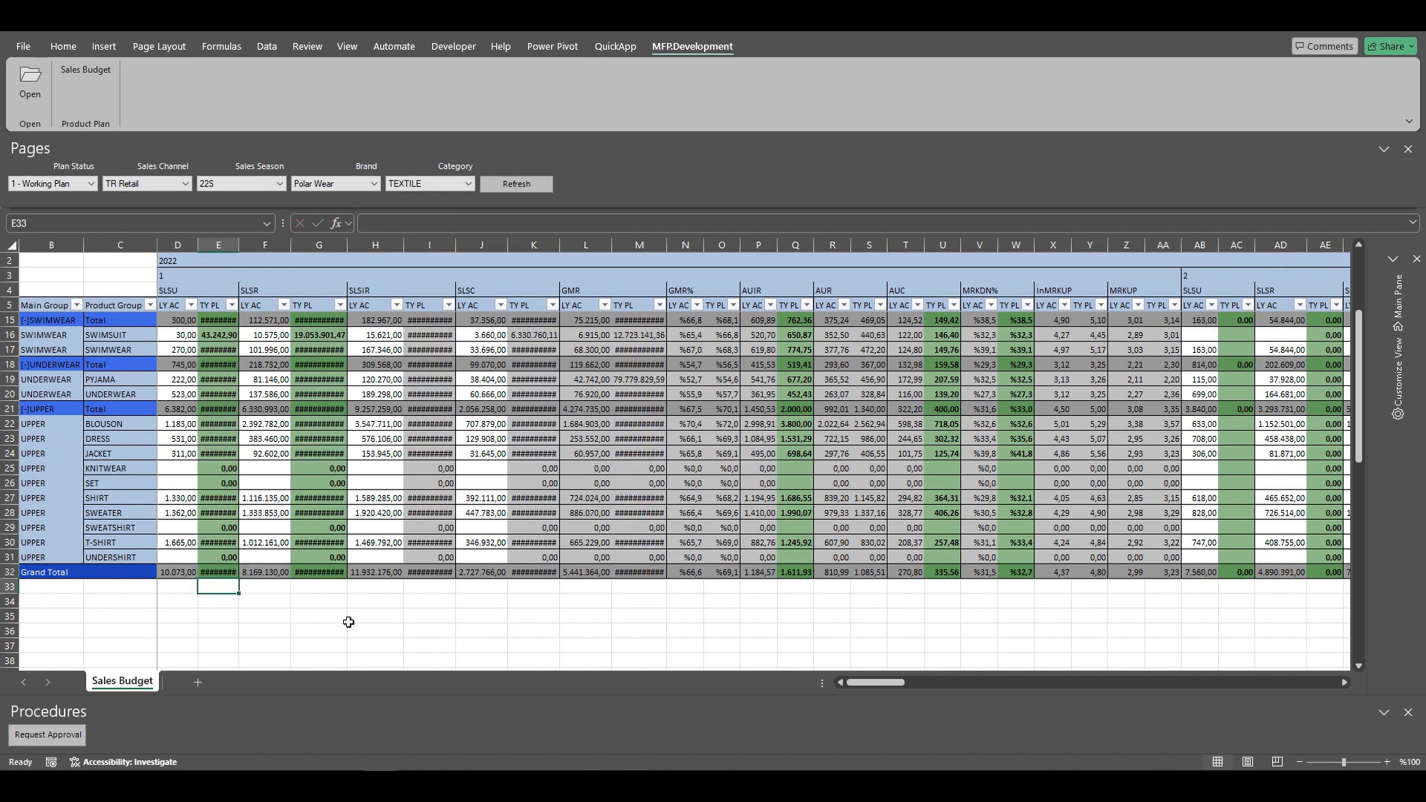
{"action": "double_click", "coordinate": [239, 245]}
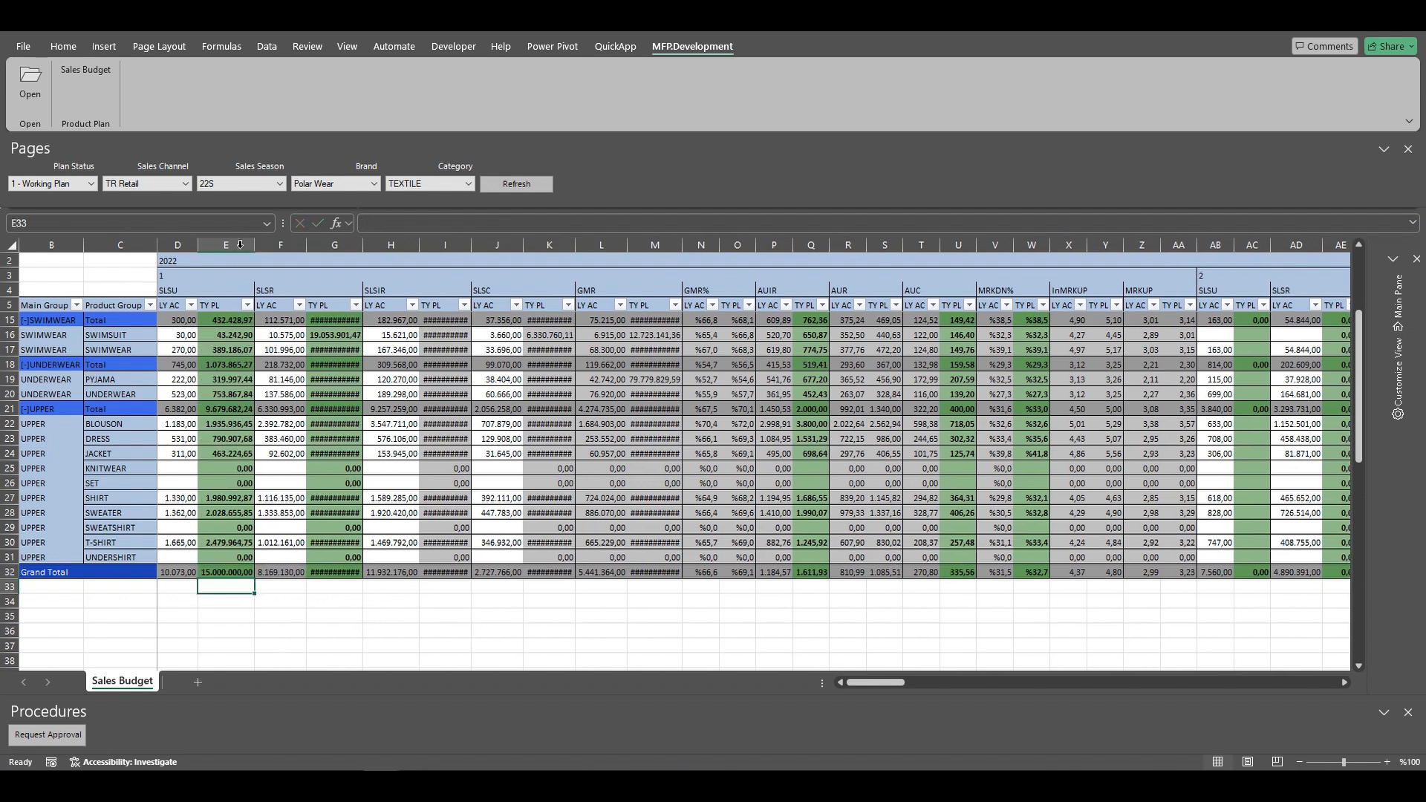
{"action": "left_click", "coordinate": [221, 576]}
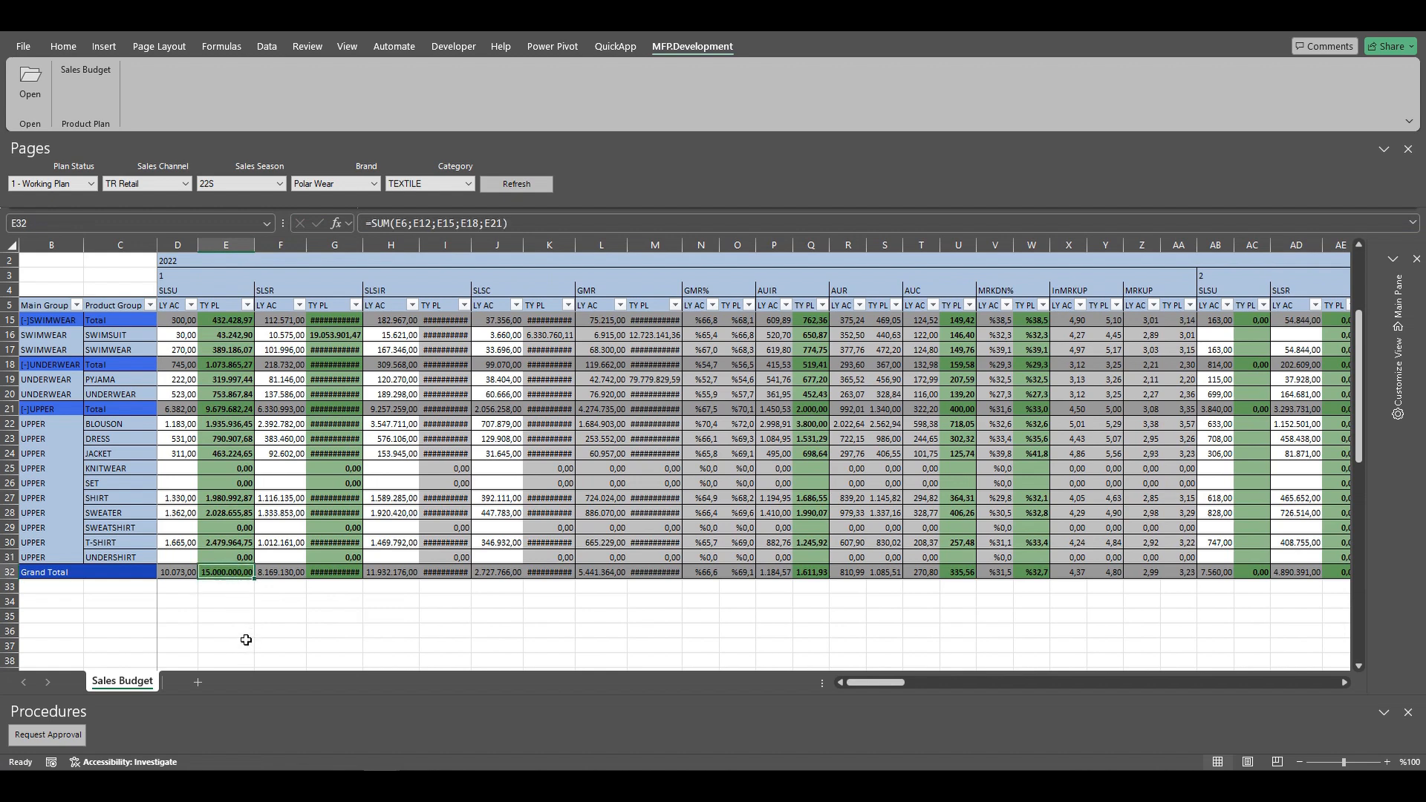
{"action": "key", "text": "ctrl+z"}
- Set the Grand Total of the first month's SLSU TY PL column to 15k, then select the DRESS plan cell
{"action": "type", "text": "15k"}
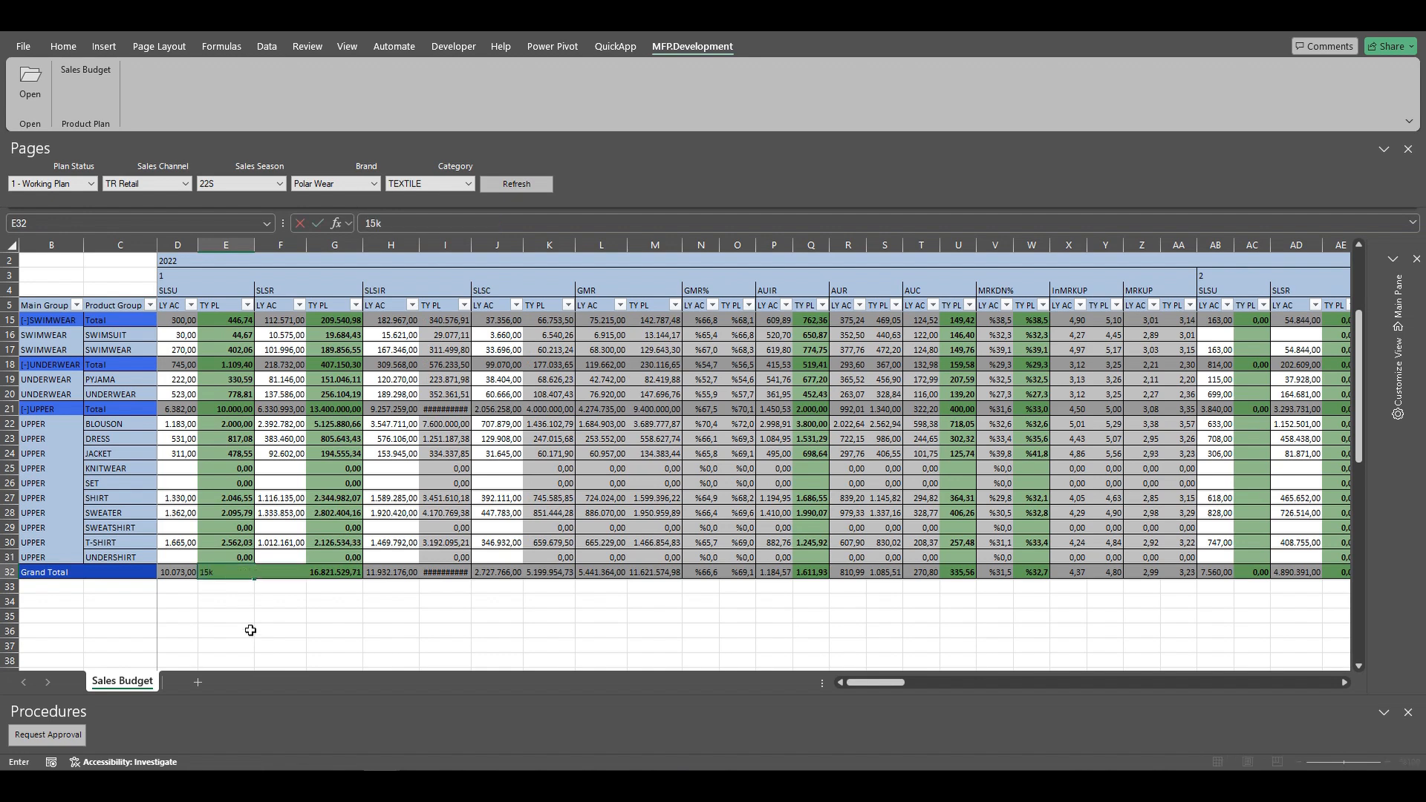
{"action": "key", "text": "Return"}
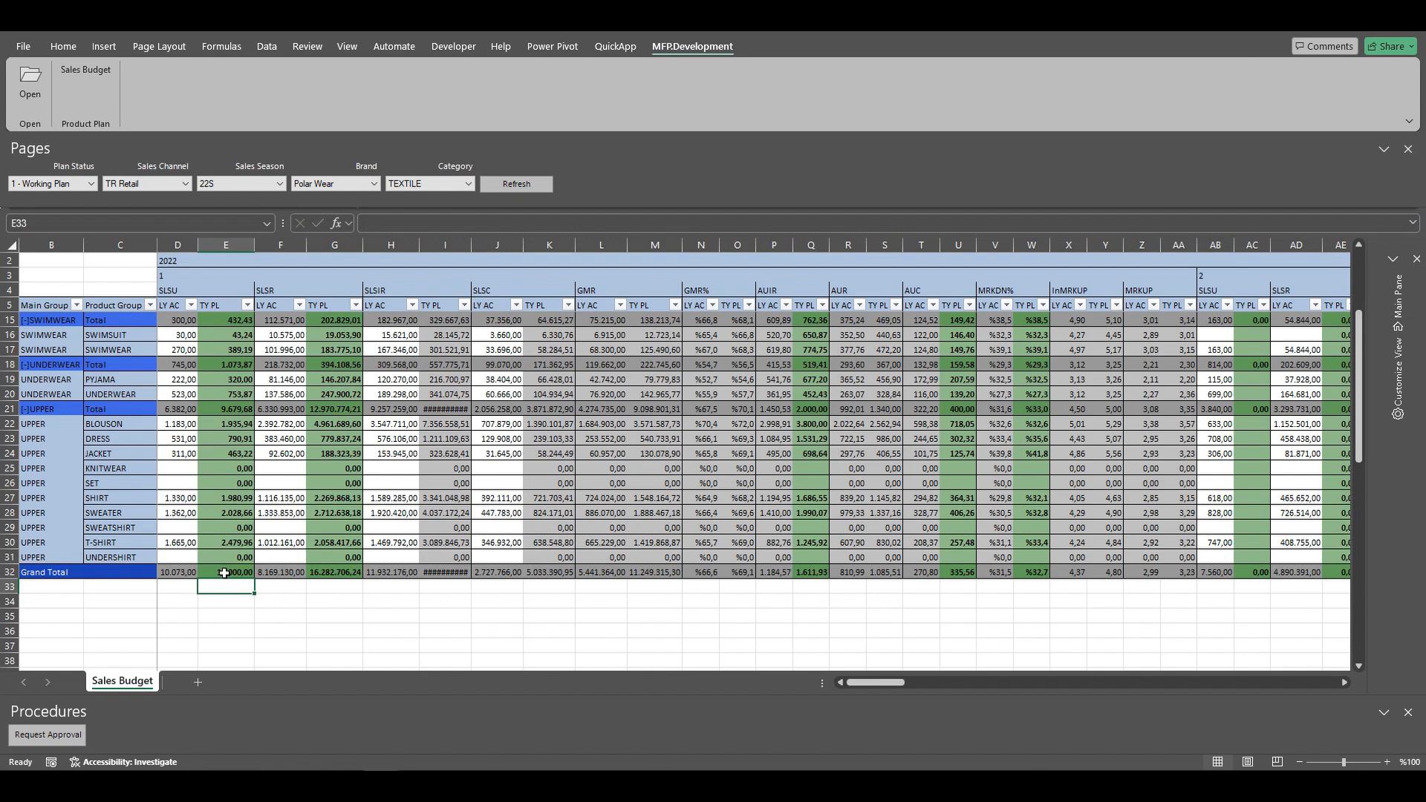
{"action": "left_click", "coordinate": [216, 442]}
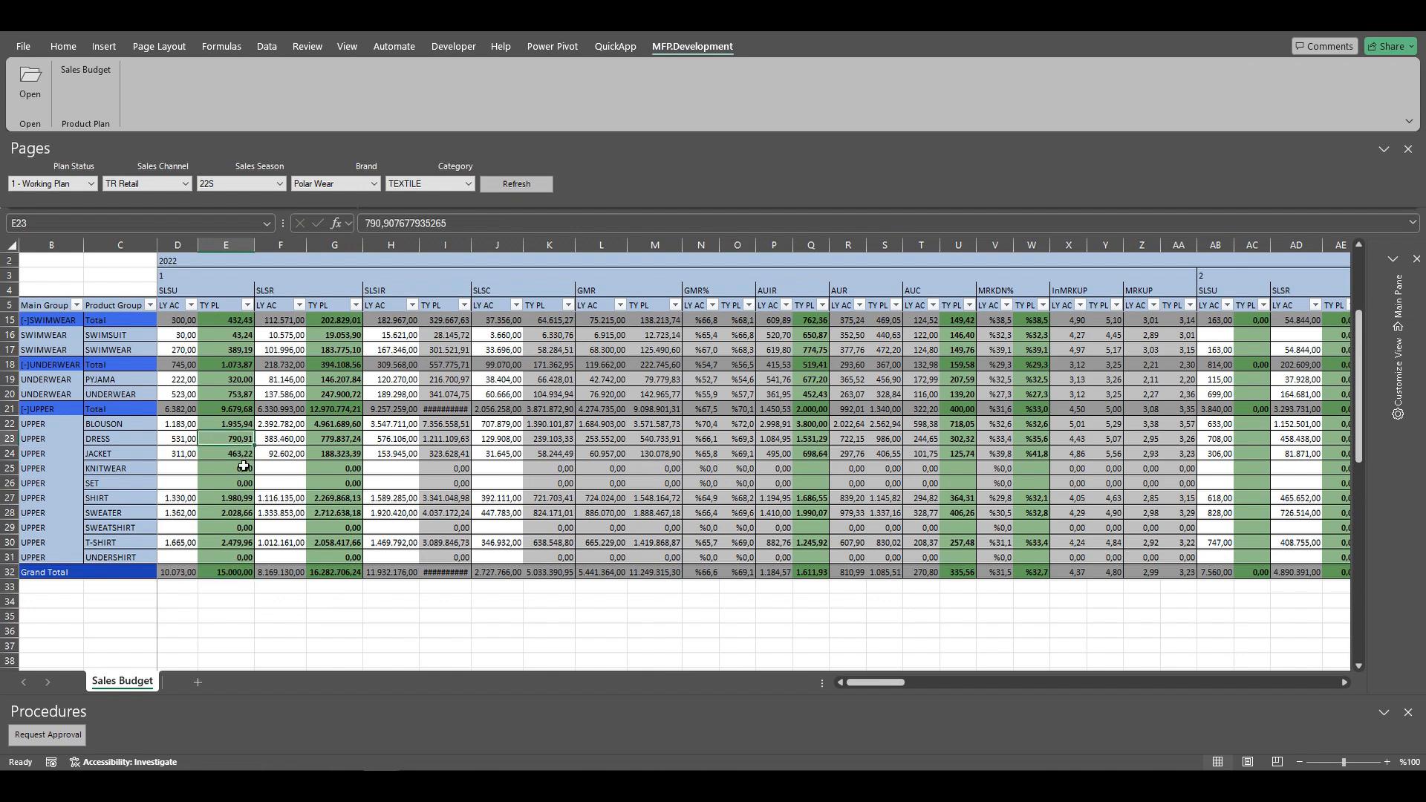
- Start Request Approval for TEXTILE, save the pending changes, and cancel the procedure after checking its parameters
{"action": "left_click", "coordinate": [48, 737]}
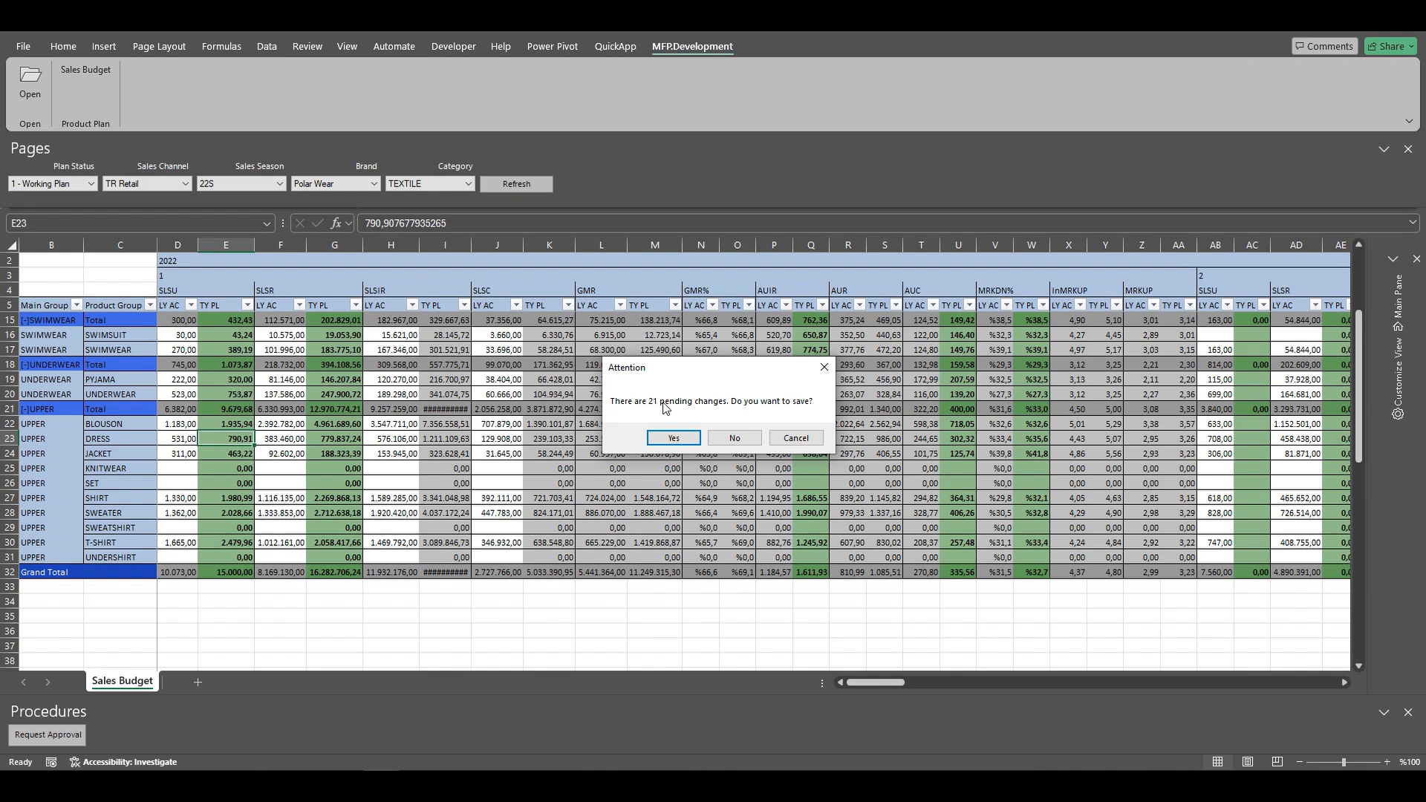
{"action": "left_click", "coordinate": [671, 439]}
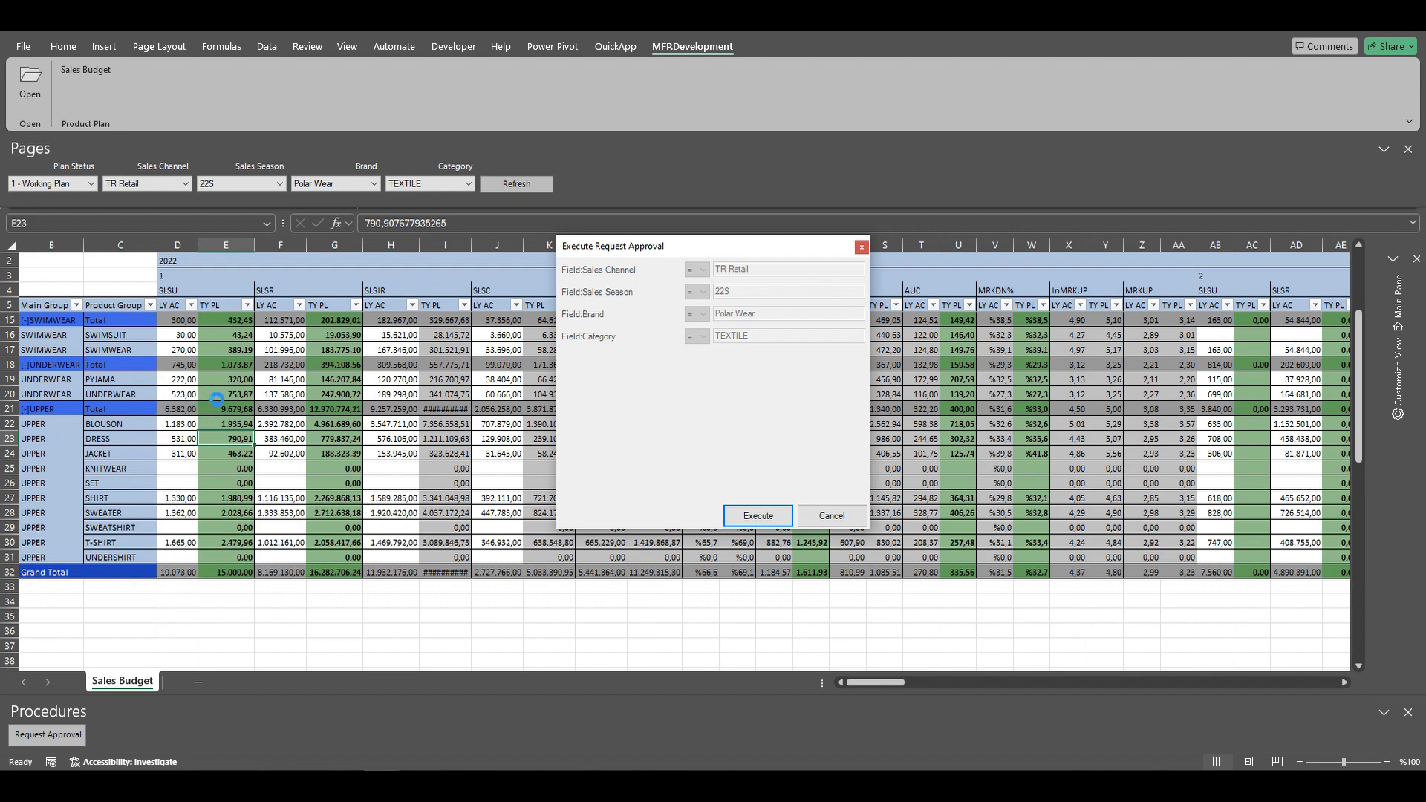
{"action": "left_click", "coordinate": [846, 515]}
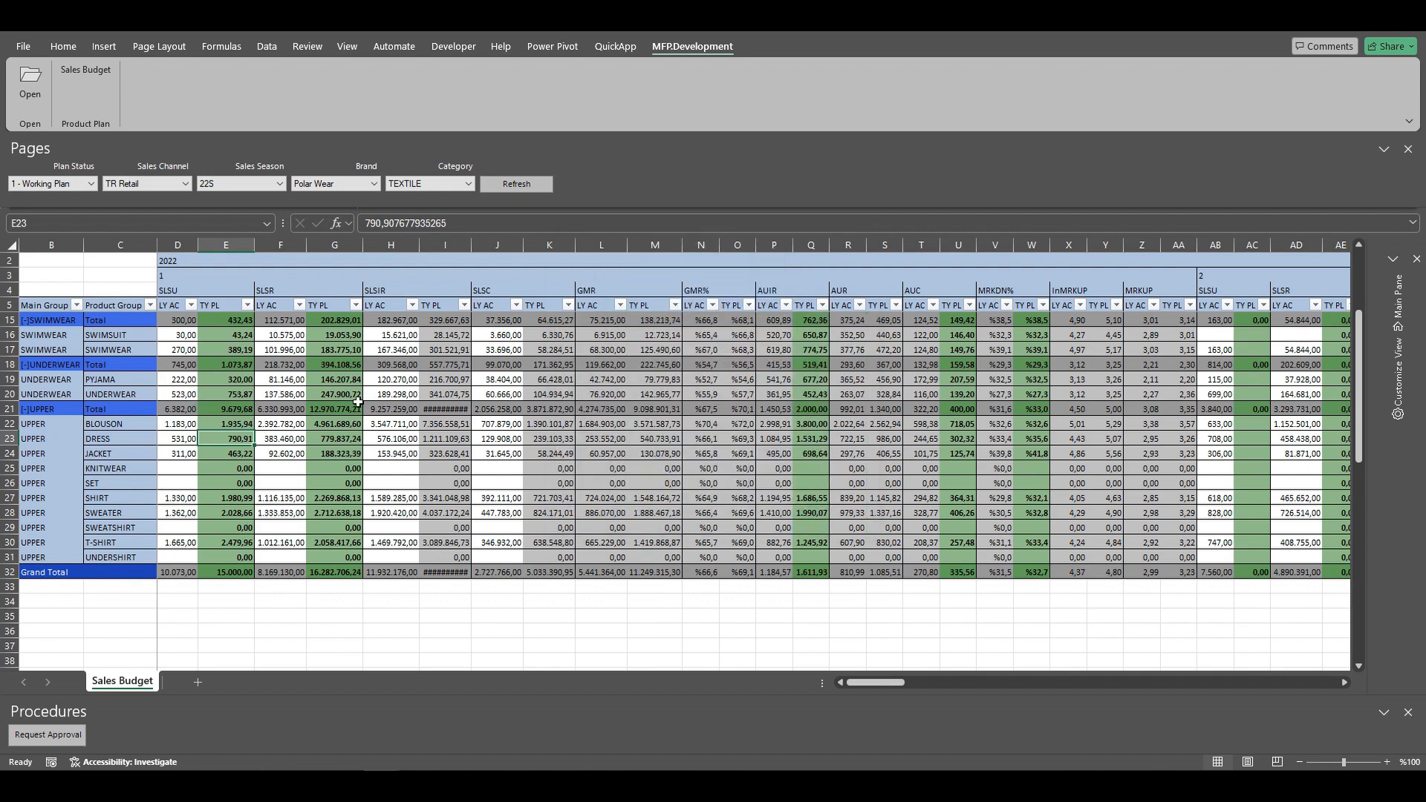
{"action": "left_click", "coordinate": [236, 336]}
{"action": "left_click", "coordinate": [36, 335]}
{"action": "left_click", "coordinate": [227, 335]}
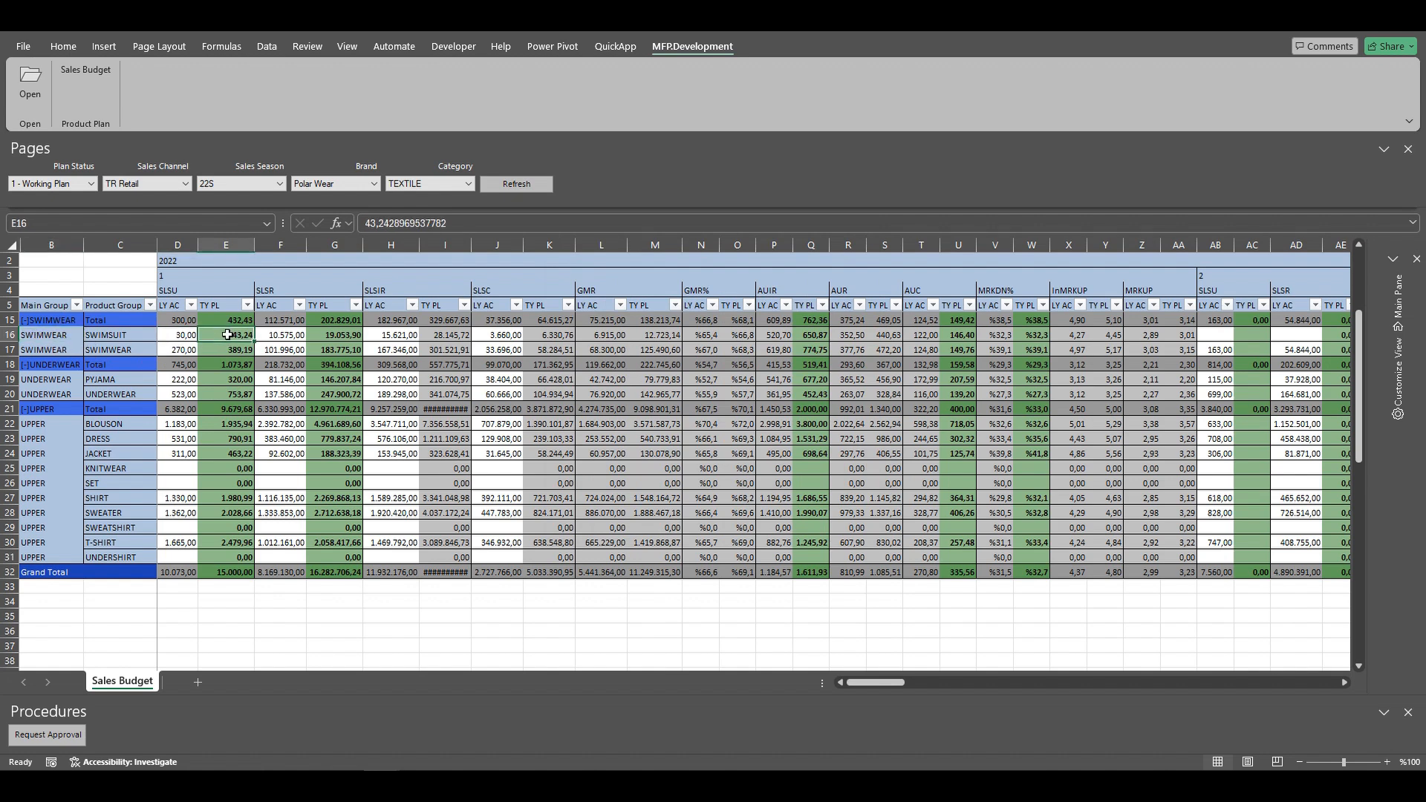
{"action": "left_click", "coordinate": [47, 335]}
{"action": "left_click", "coordinate": [215, 335]}
- Move Category back to the row fields above Main Group in the Default view and apply the layout
{"action": "left_click", "coordinate": [1402, 300]}
{"action": "left_click", "coordinate": [1326, 381]}
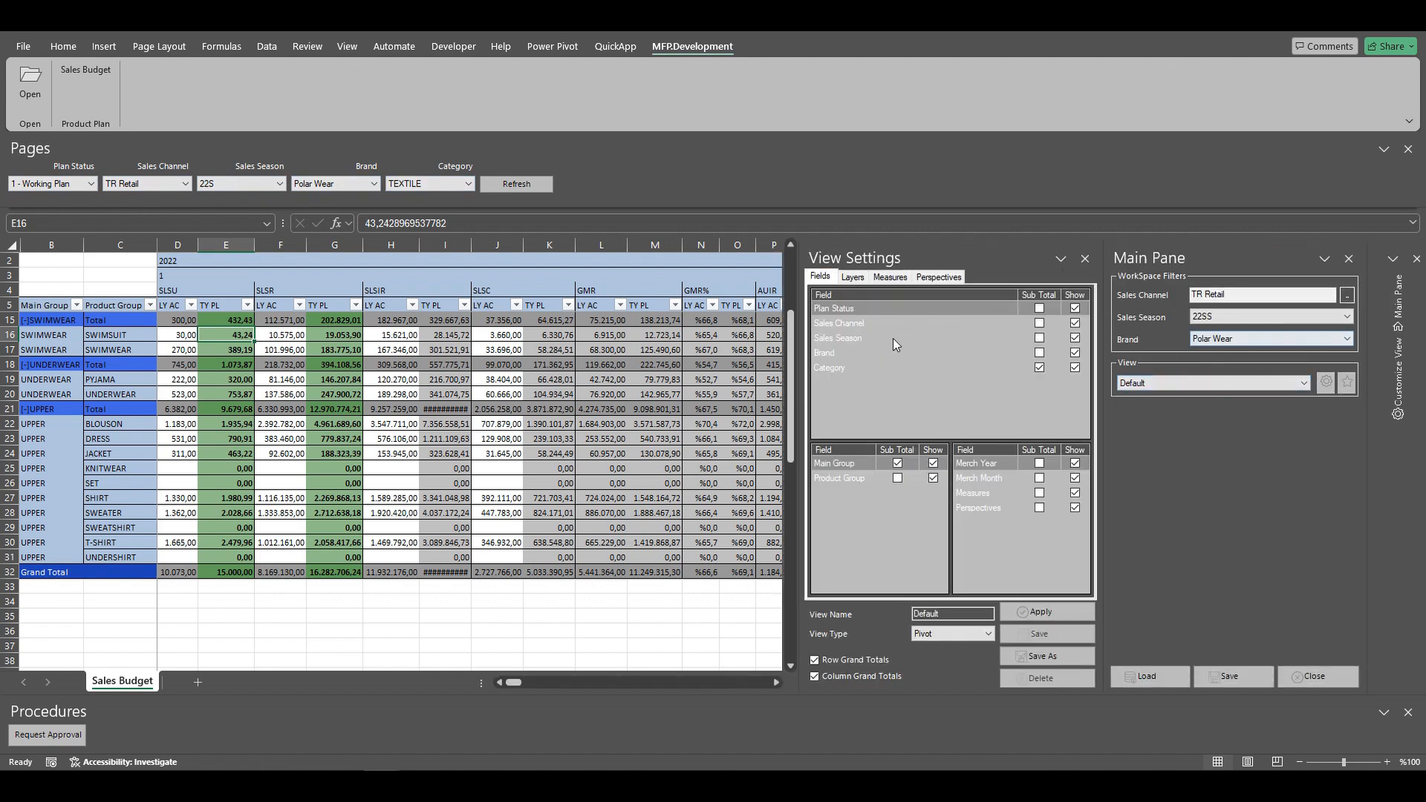
{"action": "left_click_drag", "start_coordinate": [821, 365], "coordinate": [862, 464]}
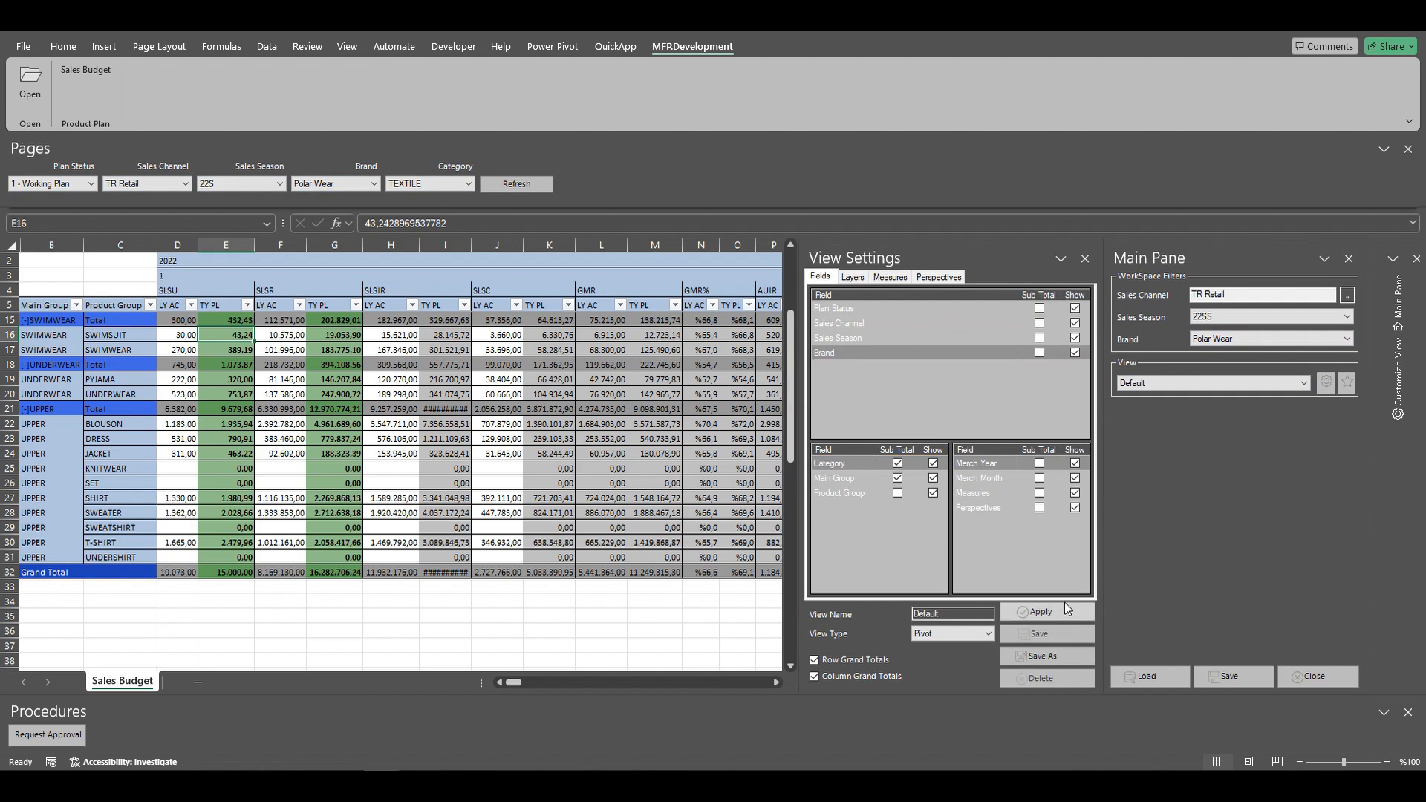
{"action": "left_click", "coordinate": [1065, 605]}
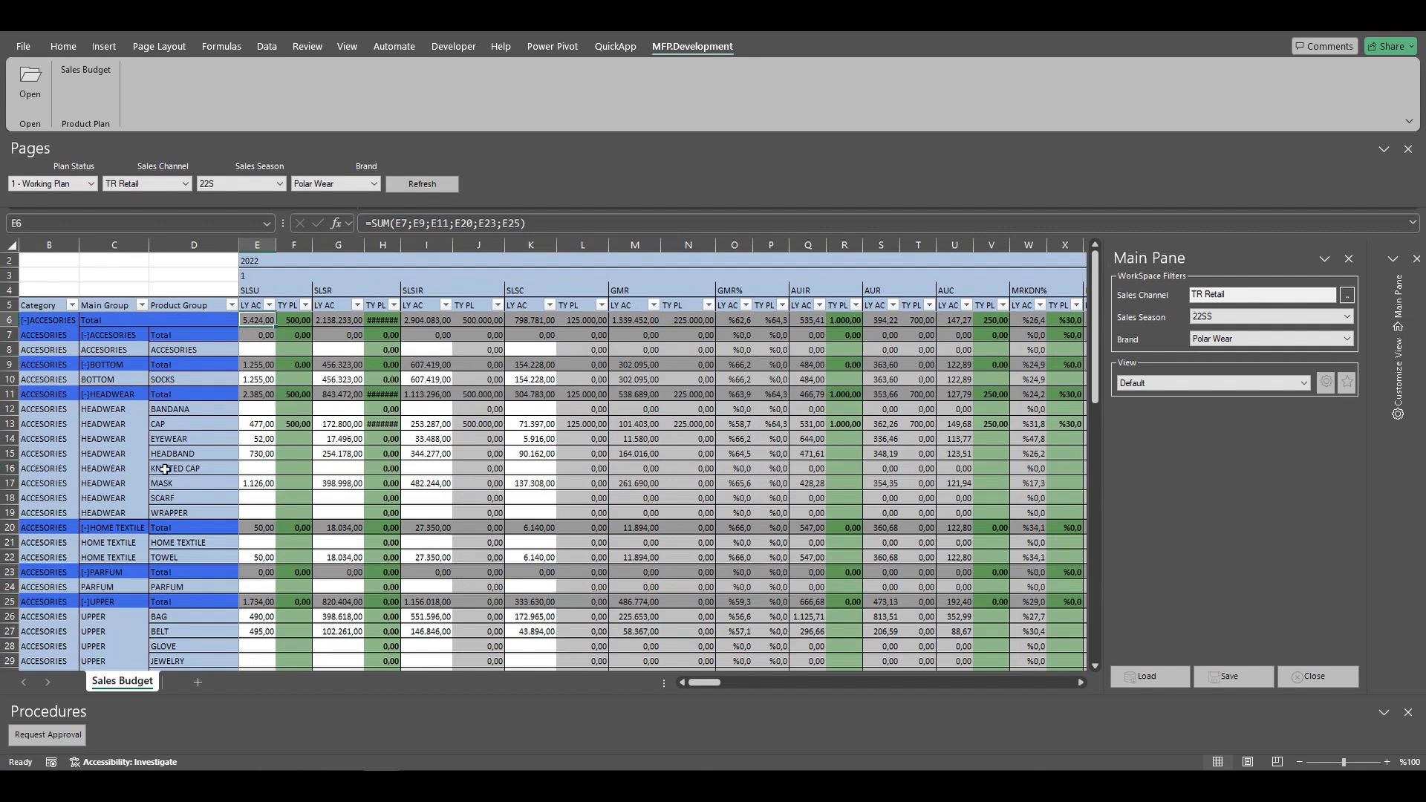
- Start Request Approval from the ACCESORIES EYEWEAR plan cell, check the Category parameter it picks up, and cancel
{"action": "left_click", "coordinate": [299, 436]}
{"action": "left_click", "coordinate": [325, 441]}
{"action": "left_click", "coordinate": [293, 439]}
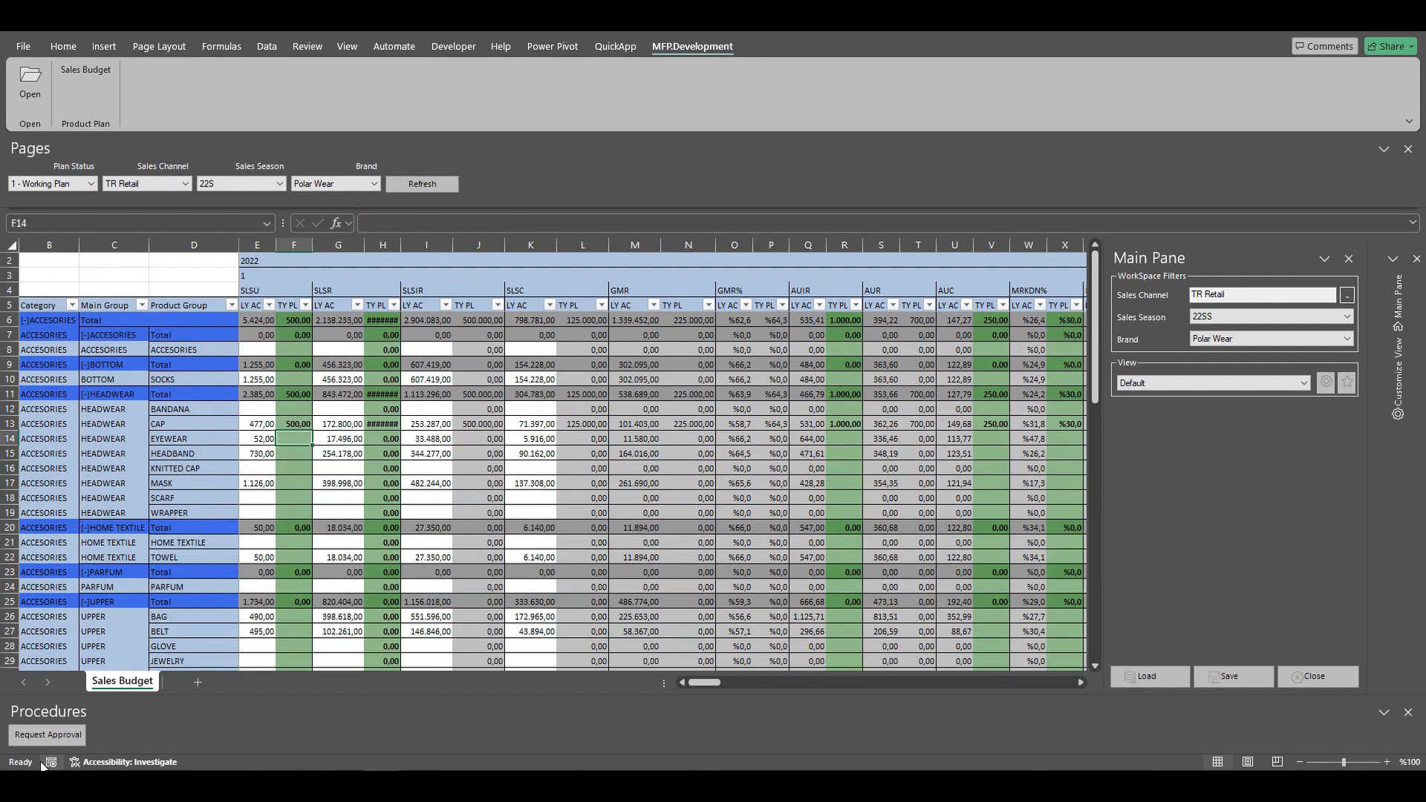
{"action": "left_click", "coordinate": [46, 732]}
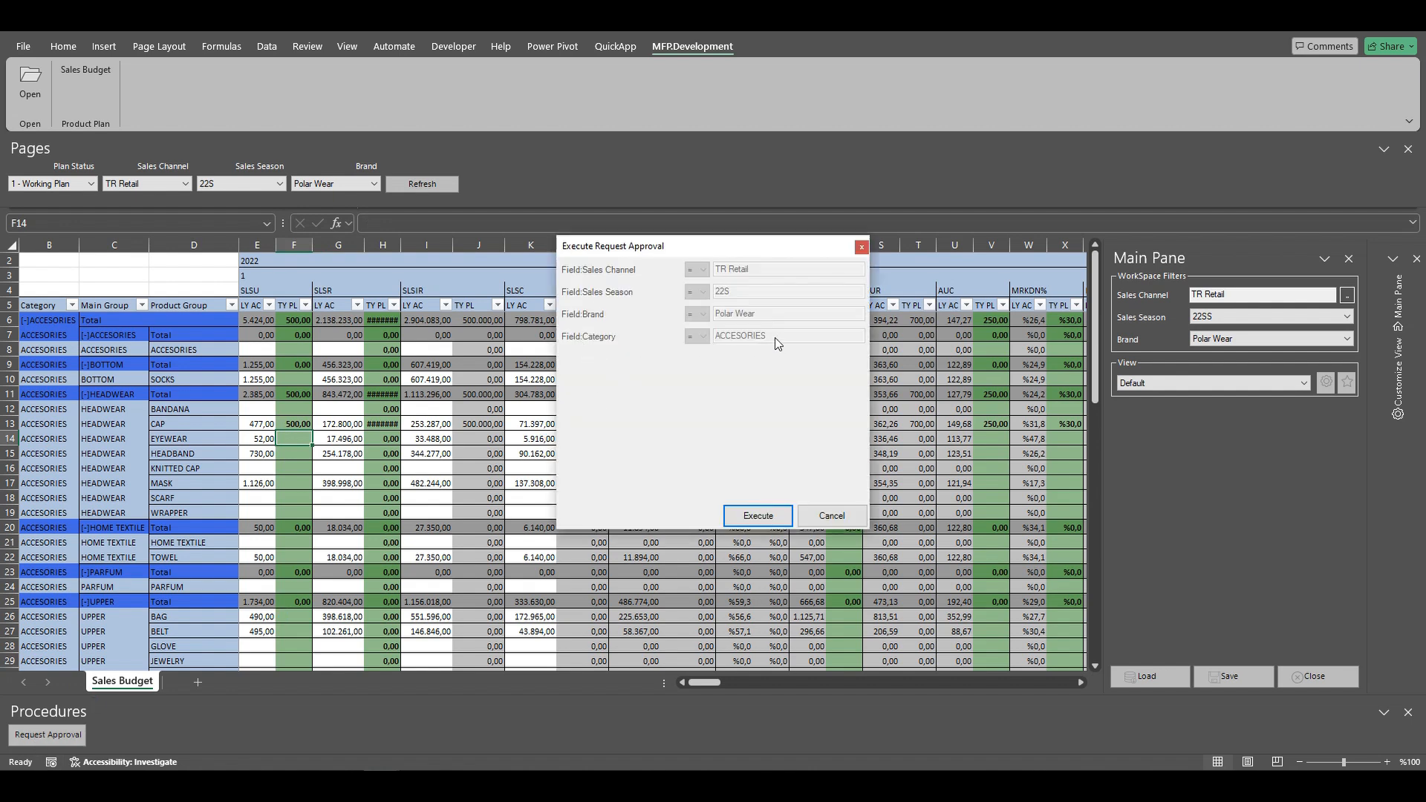
{"action": "left_click", "coordinate": [844, 518]}
- Execute Request Approval for the TEXTILE category from its BOXER plan cell and dismiss the result
{"action": "scroll", "coordinate": [341, 469], "scroll_direction": "down", "scroll_amount": 10}
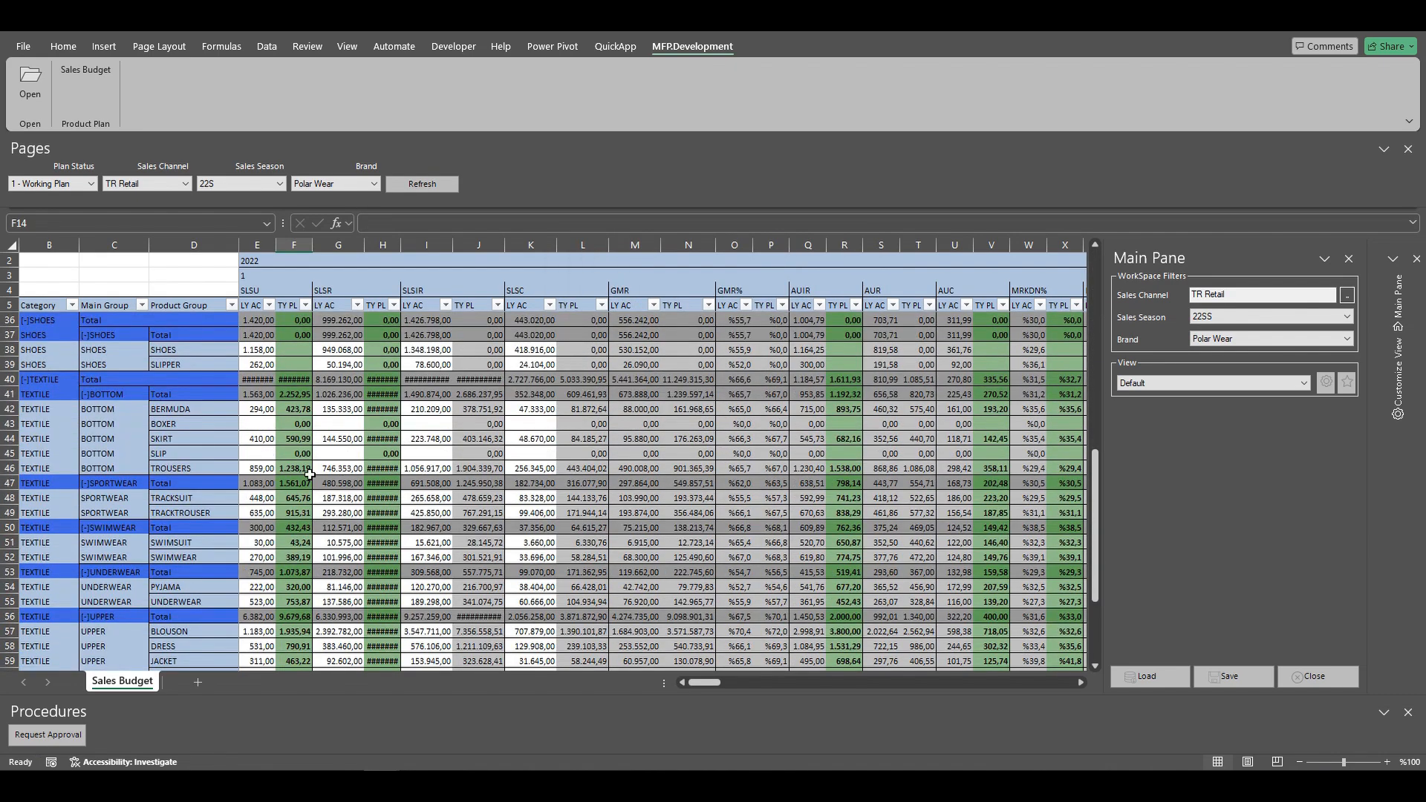
{"action": "left_click", "coordinate": [297, 424]}
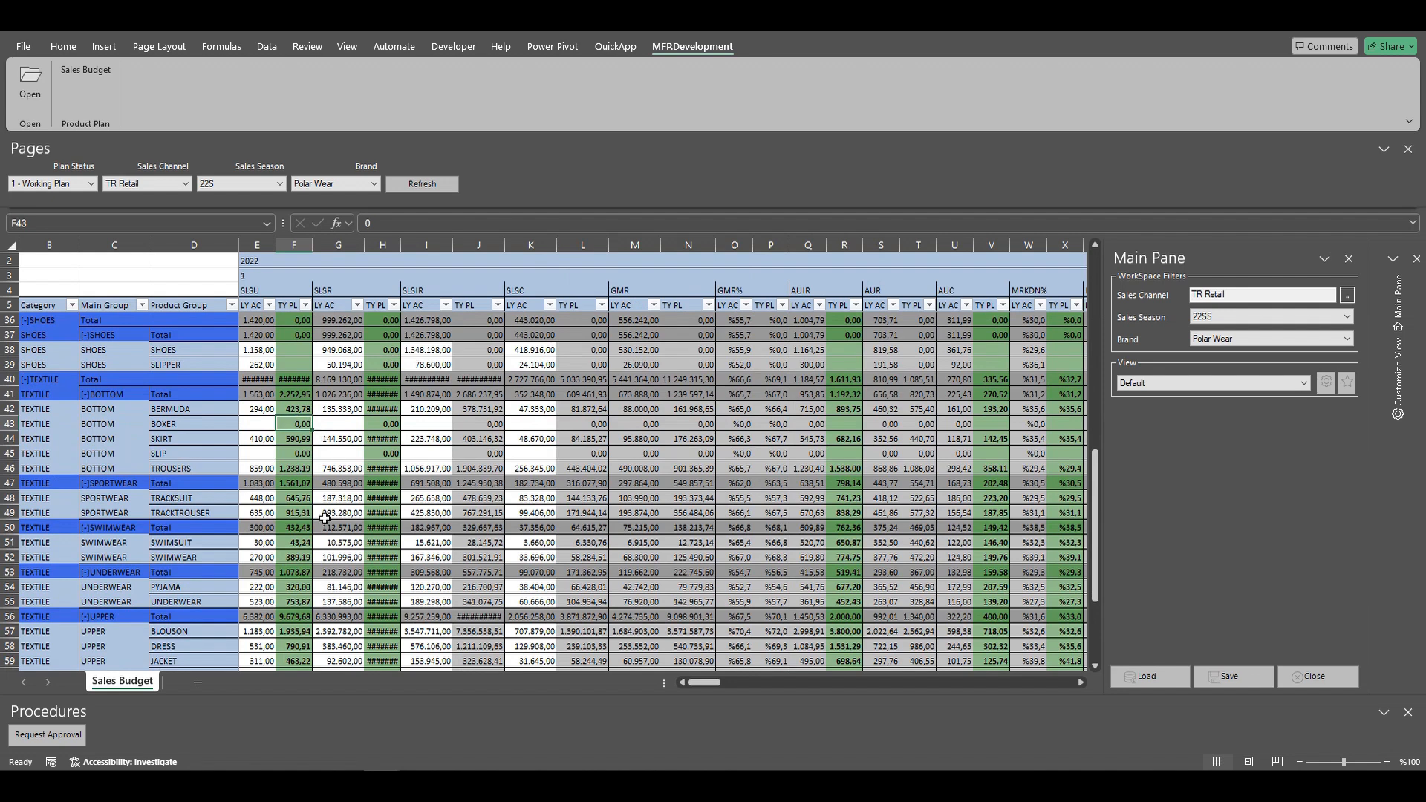
{"action": "left_click", "coordinate": [46, 739]}
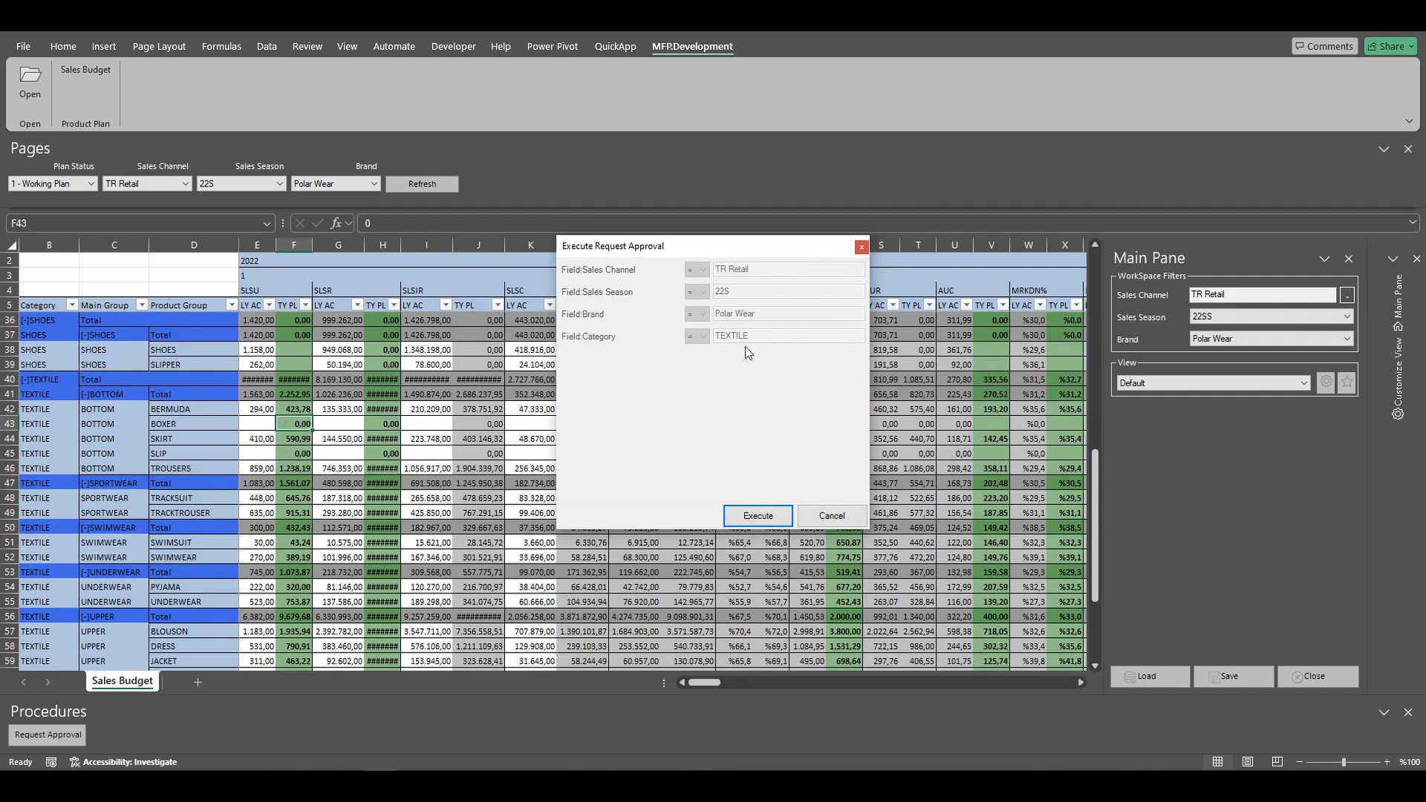
{"action": "left_click", "coordinate": [769, 518]}
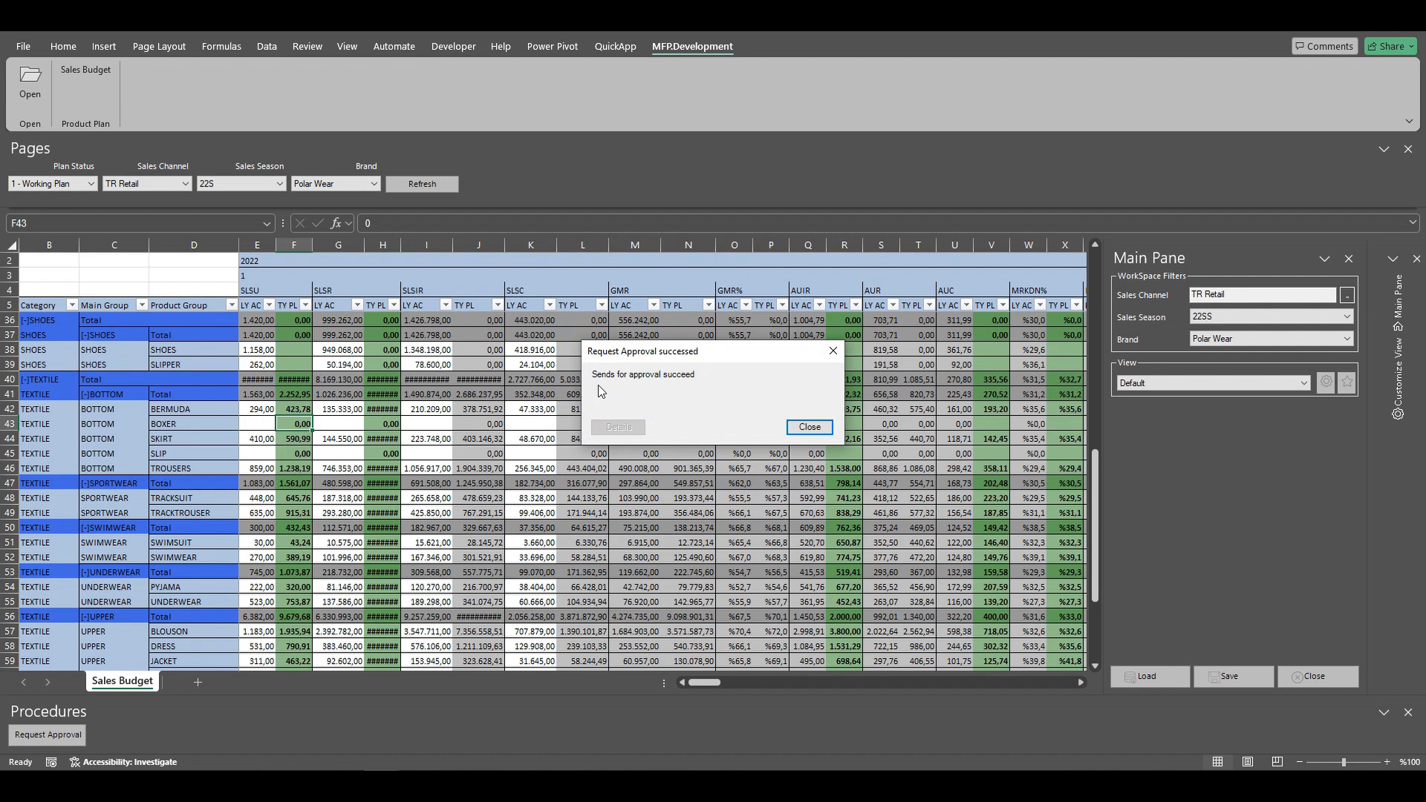
{"action": "left_click", "coordinate": [811, 428]}
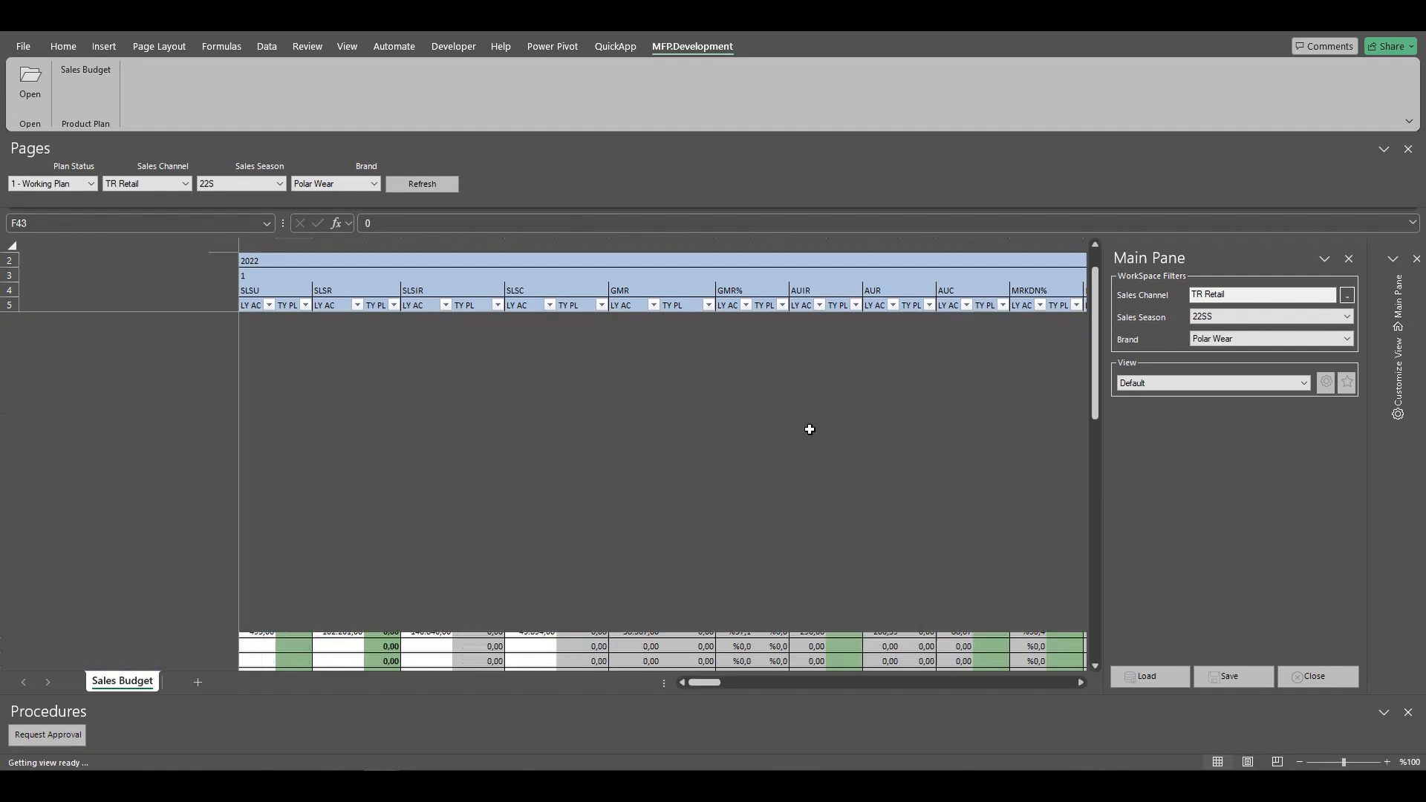
- Switch the Plan Status to 2 - Pending Approval and refresh the sheet
{"action": "left_click", "coordinate": [53, 184]}
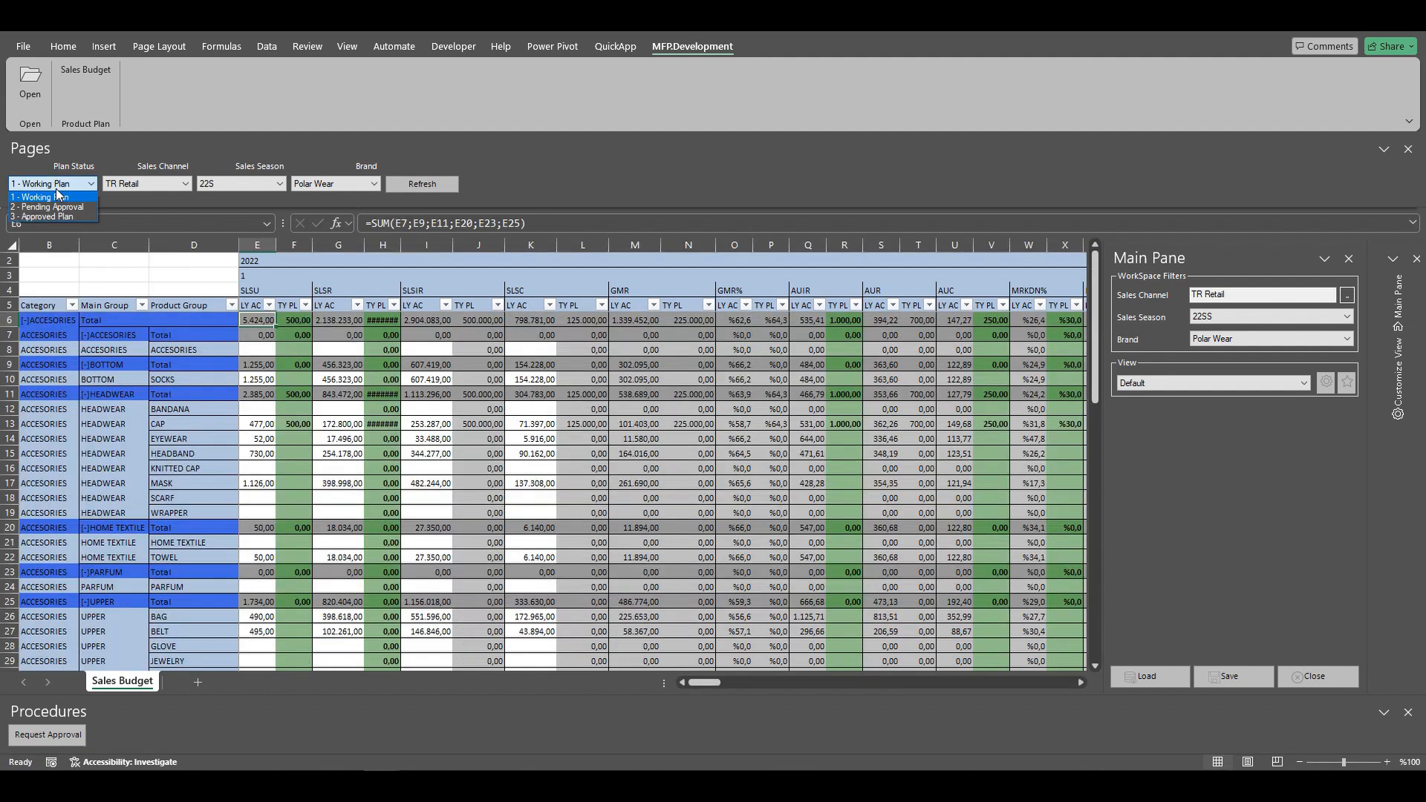
{"action": "left_click", "coordinate": [59, 208]}
{"action": "left_click", "coordinate": [422, 186]}
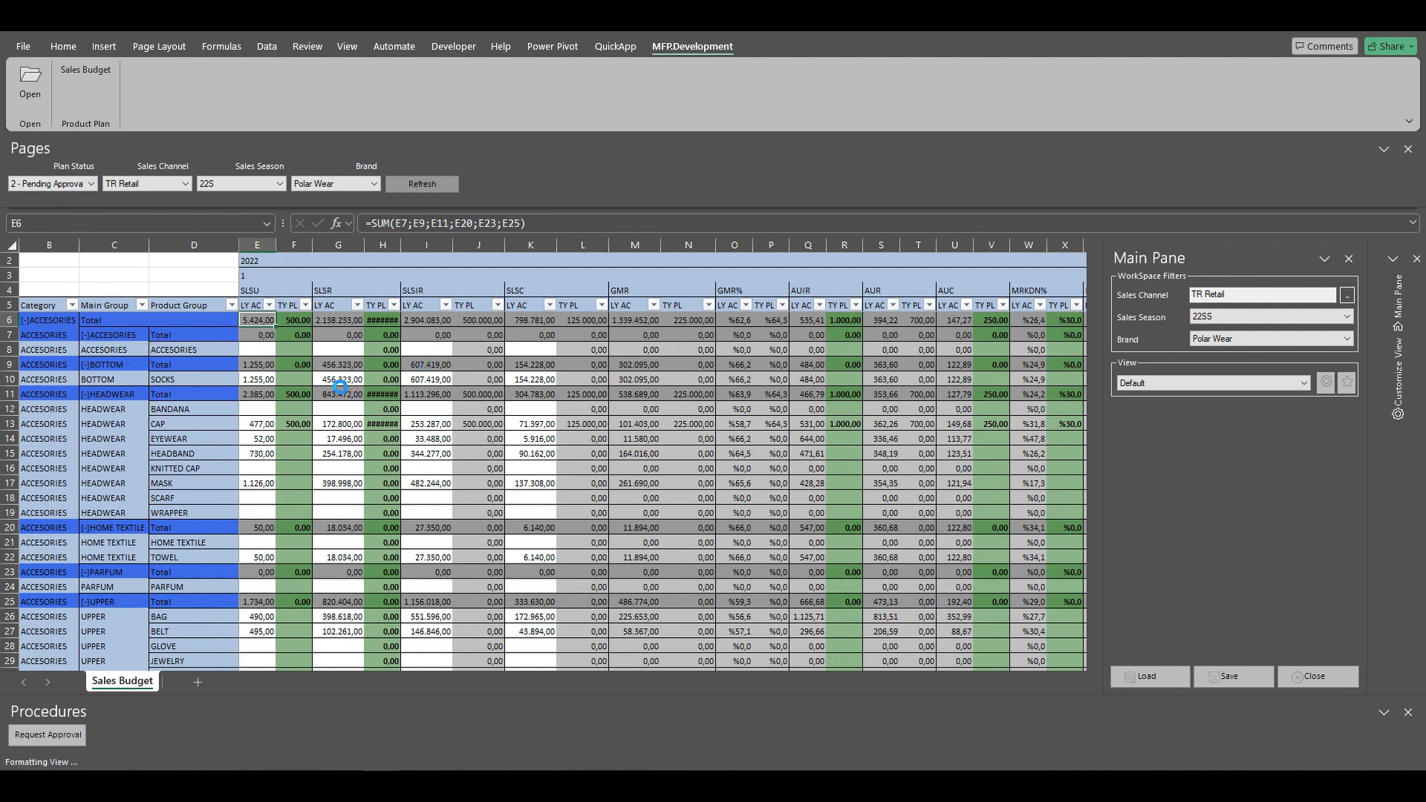
- Examine the TEXTILE rows and SLSU TY PL total in the pending plan, widening column F to fit
{"action": "left_click", "coordinate": [50, 329]}
{"action": "key", "text": "ctrl+Down"}
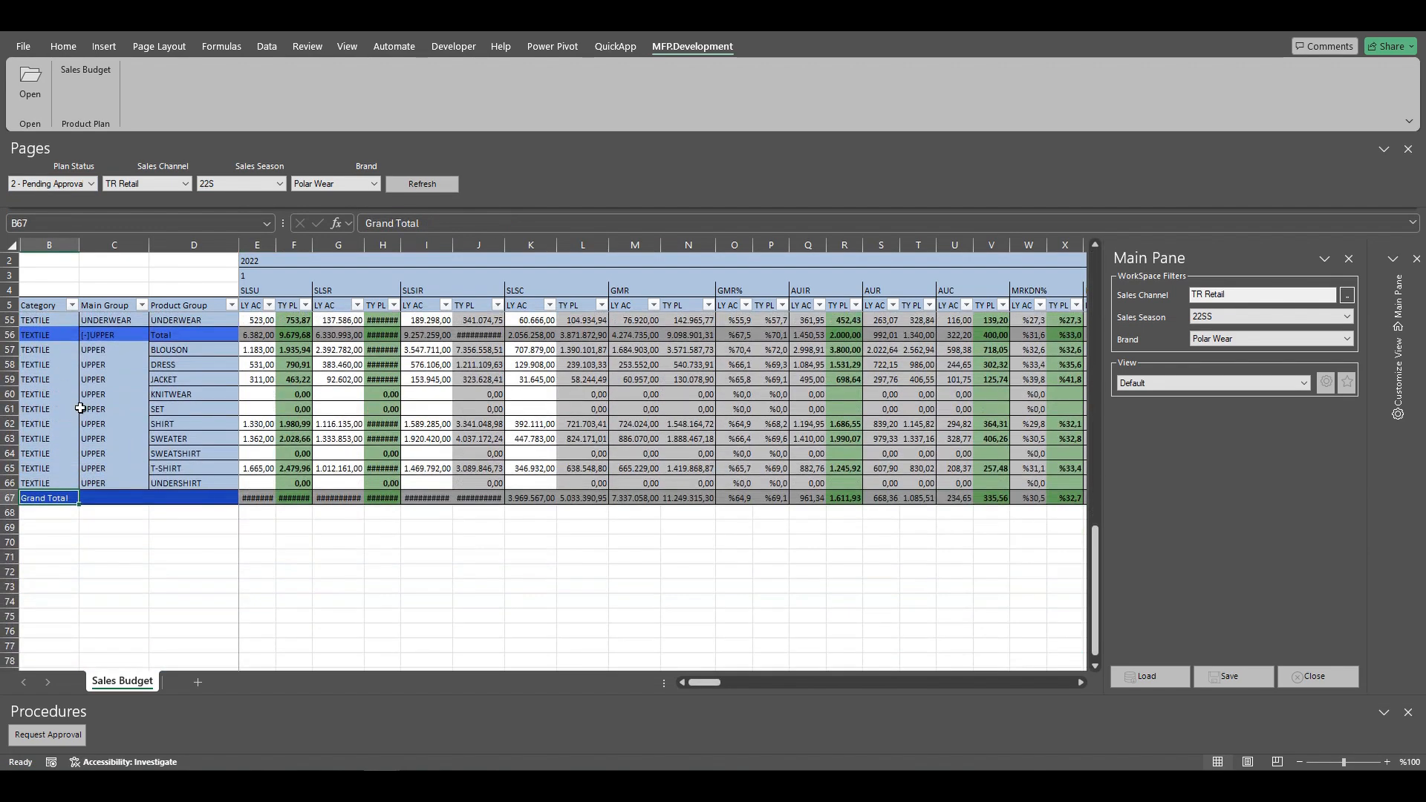
{"action": "scroll", "coordinate": [80, 408], "scroll_direction": "up", "scroll_amount": 5}
{"action": "scroll", "coordinate": [80, 407], "scroll_direction": "up", "scroll_amount": 2}
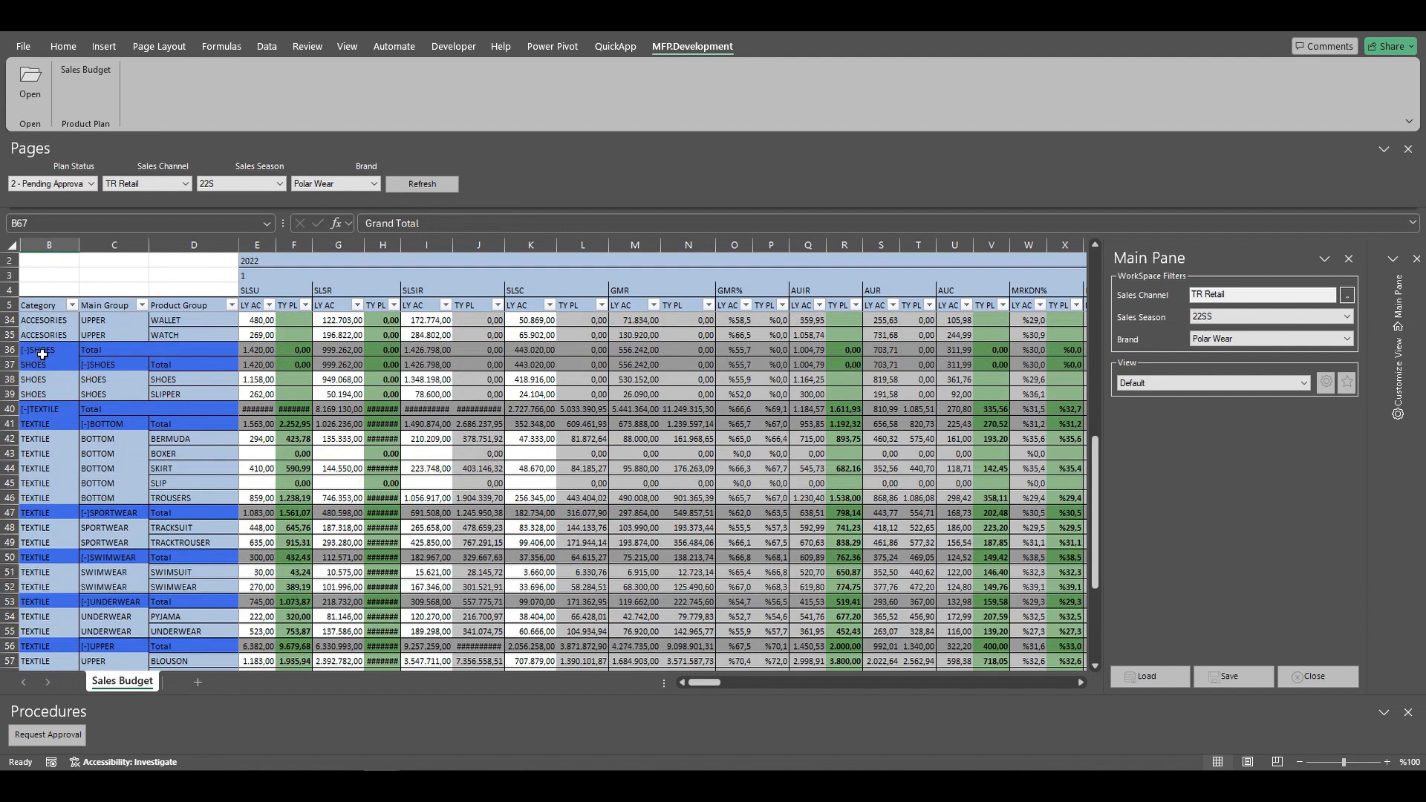
{"action": "double_click", "coordinate": [313, 245]}
{"action": "left_click", "coordinate": [295, 409]}
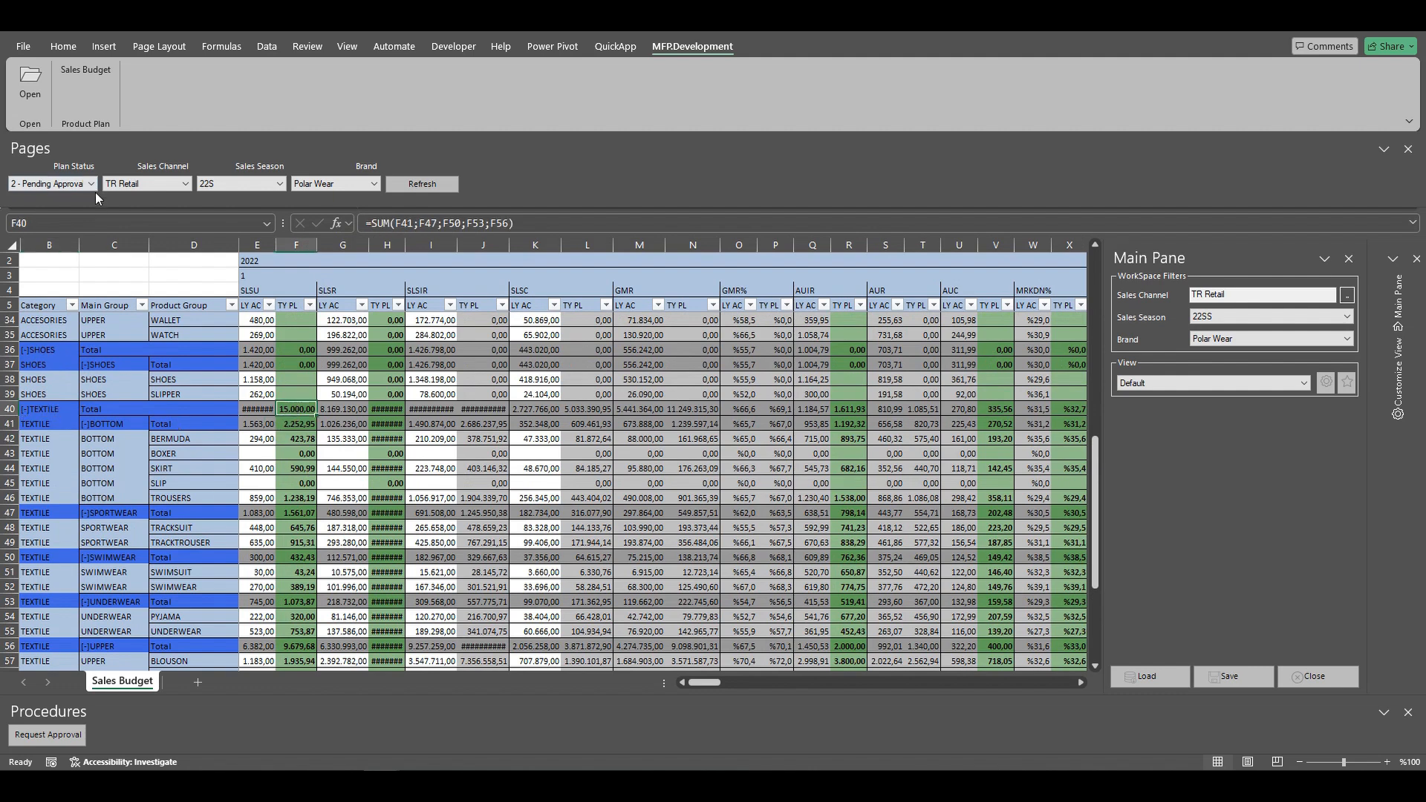
{"action": "left_click", "coordinate": [298, 468]}
{"action": "left_click", "coordinate": [298, 402]}
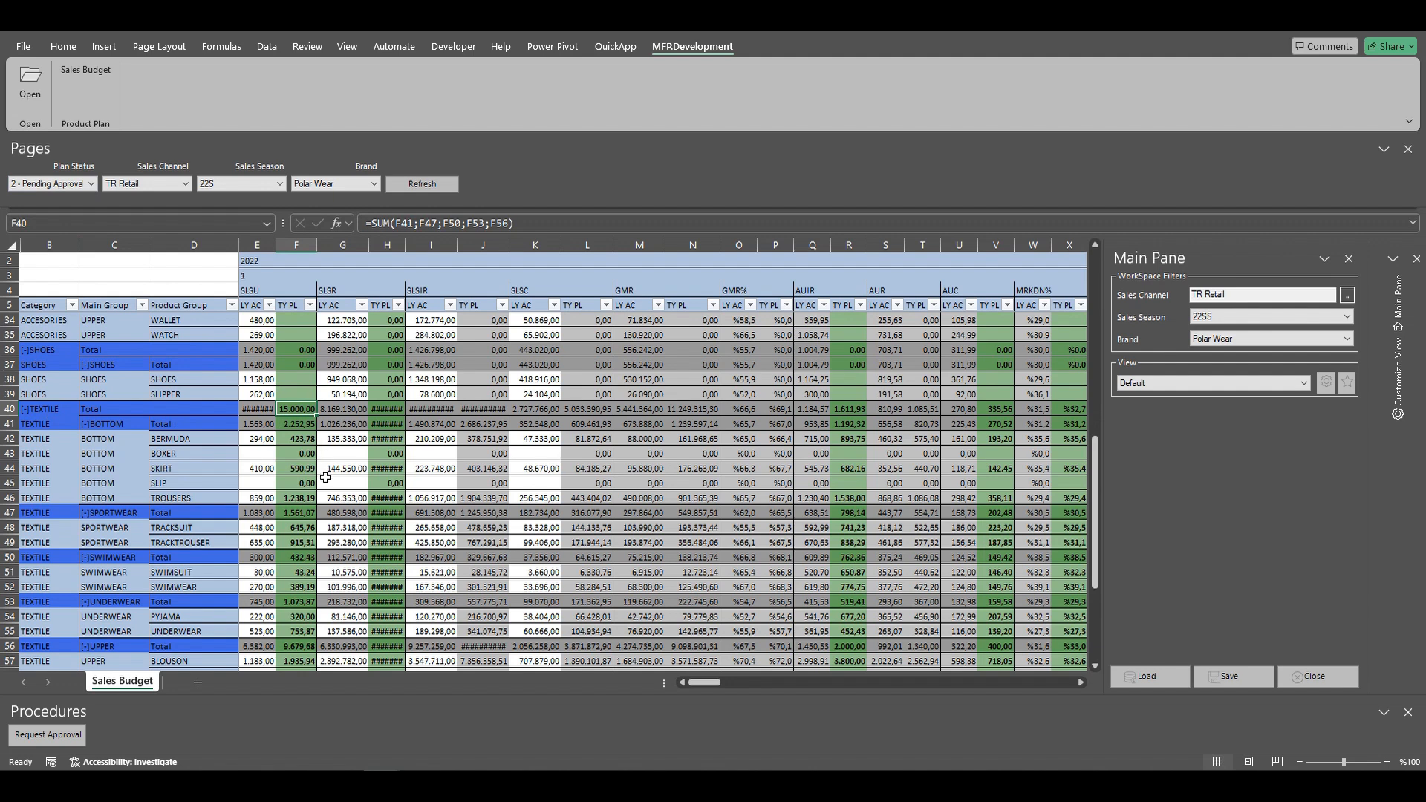